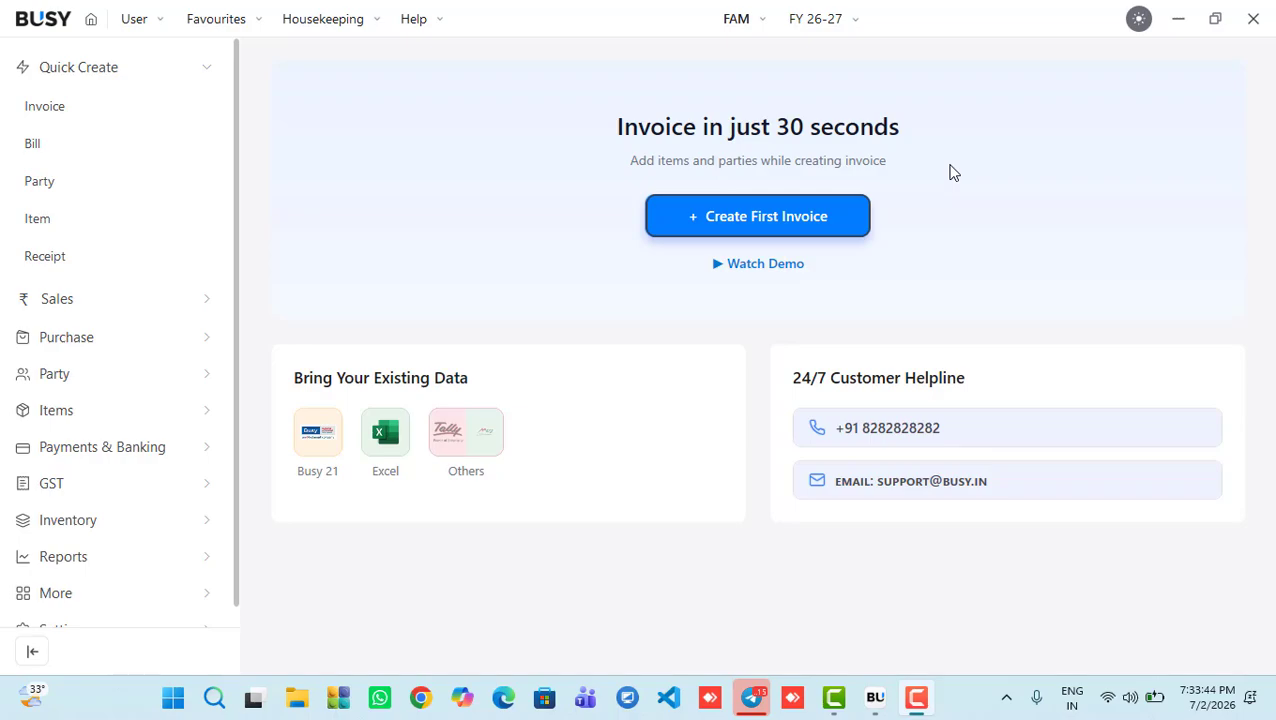
Step: Log out of the FAM company and close BUSY
{"action": "left_click", "coordinate": [1253, 18]}
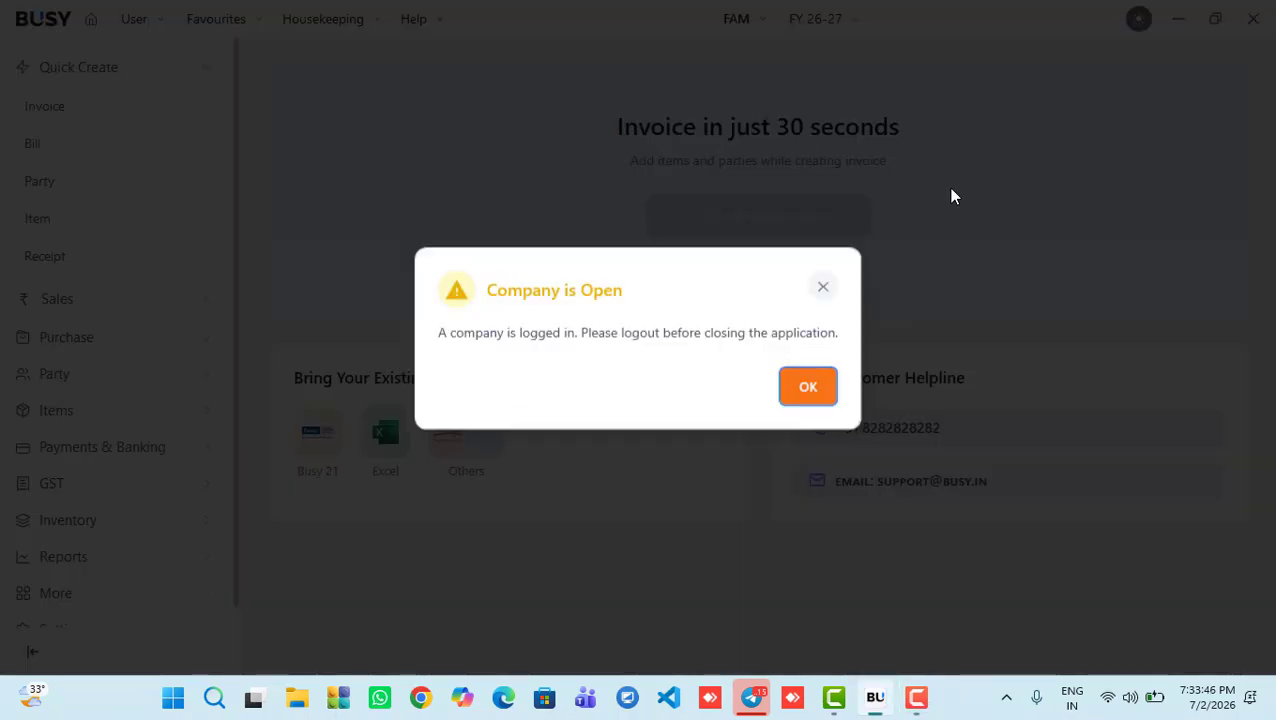
{"action": "left_click", "coordinate": [807, 388]}
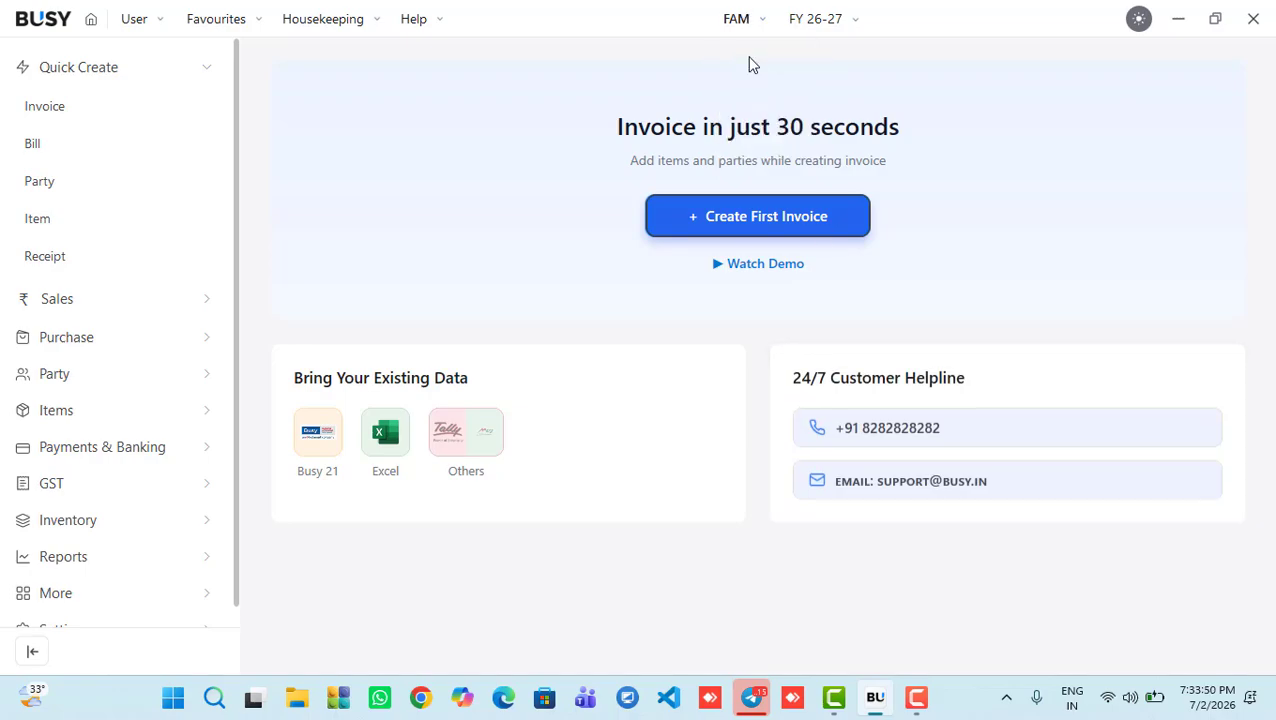
{"action": "mouse_move", "coordinate": [741, 38]}
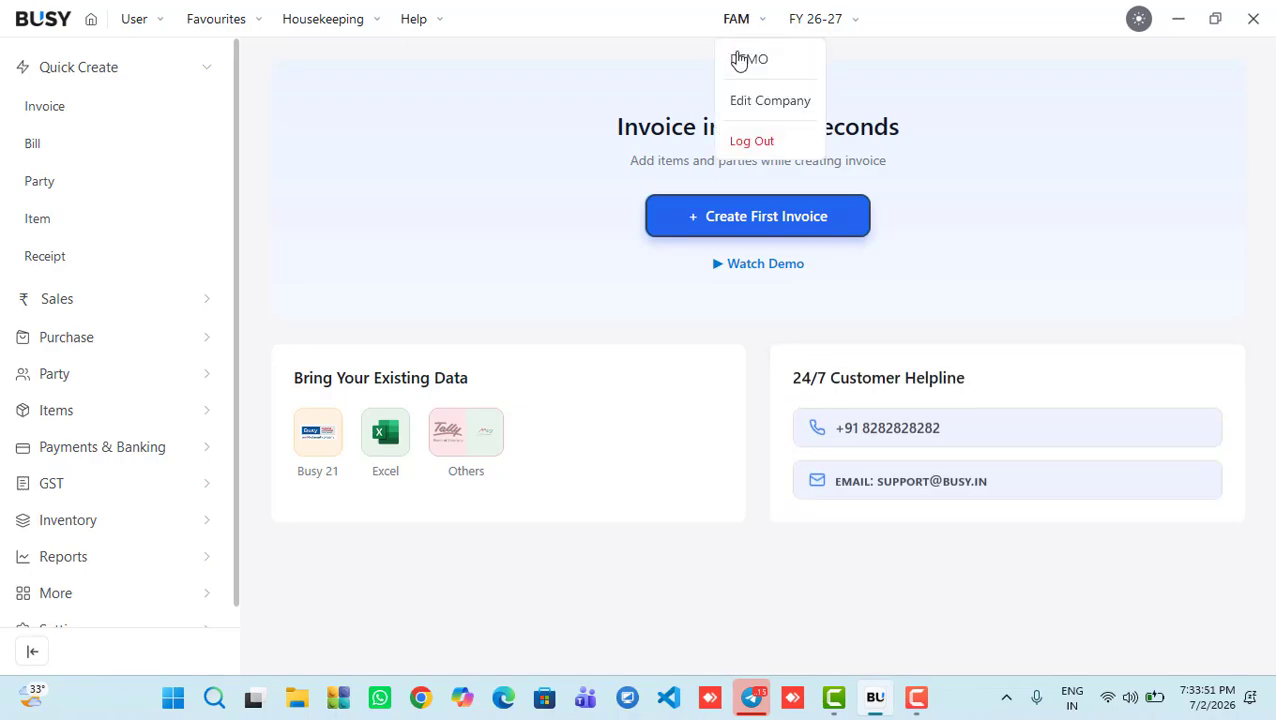
{"action": "left_click", "coordinate": [752, 139]}
{"action": "left_click", "coordinate": [1253, 18]}
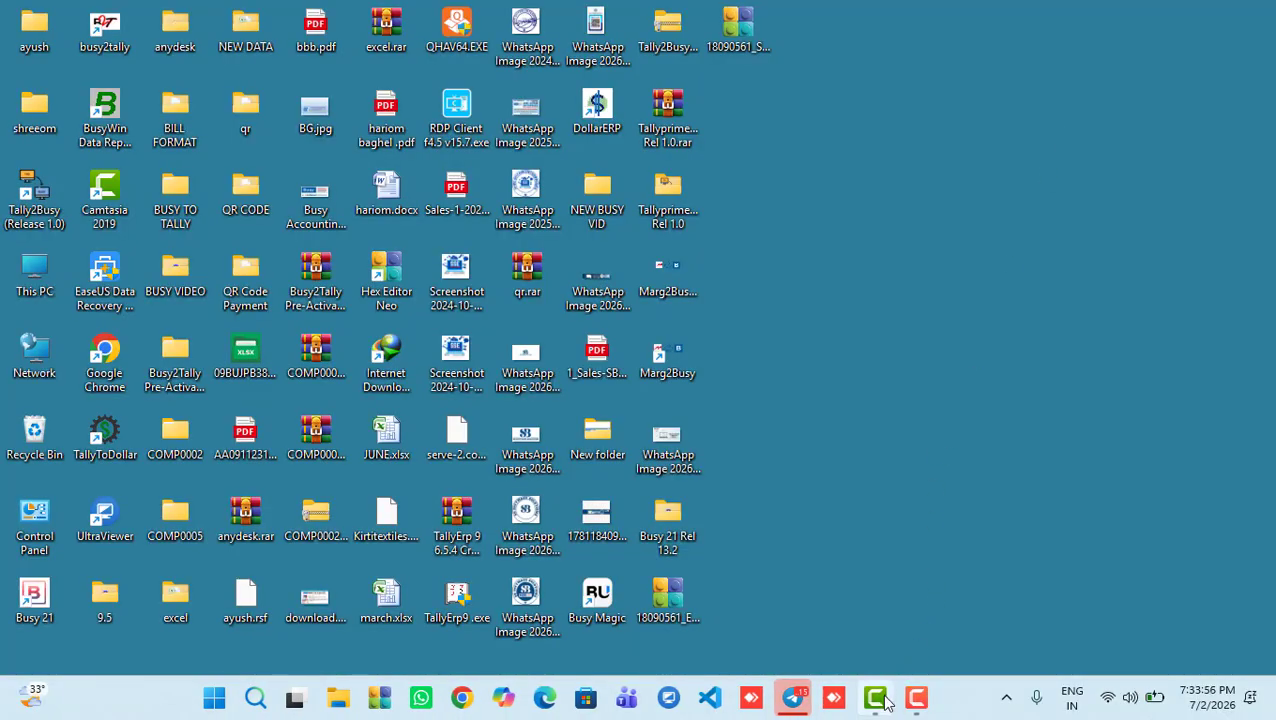
Step: Relaunch Busy Magic from its desktop icon
{"action": "double_click", "coordinate": [570, 601]}
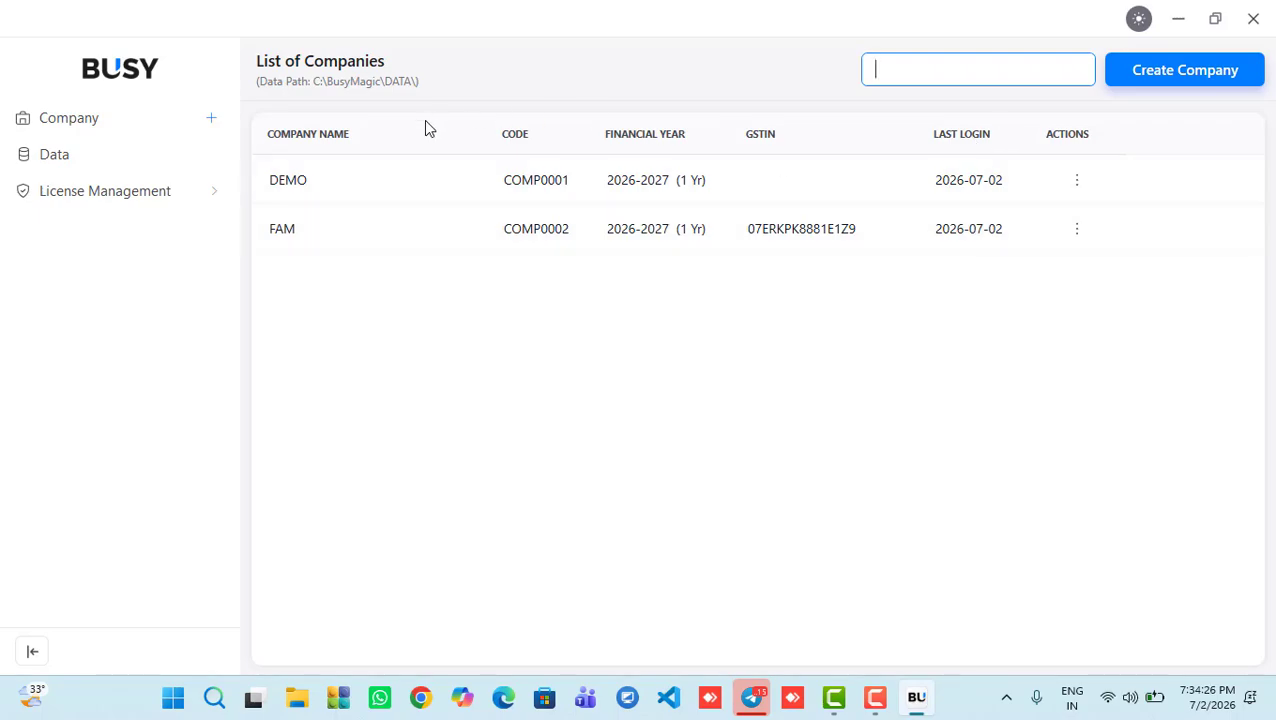
Step: Open DEMO, log out of it, then reopen the DEMO company
{"action": "left_click", "coordinate": [411, 181]}
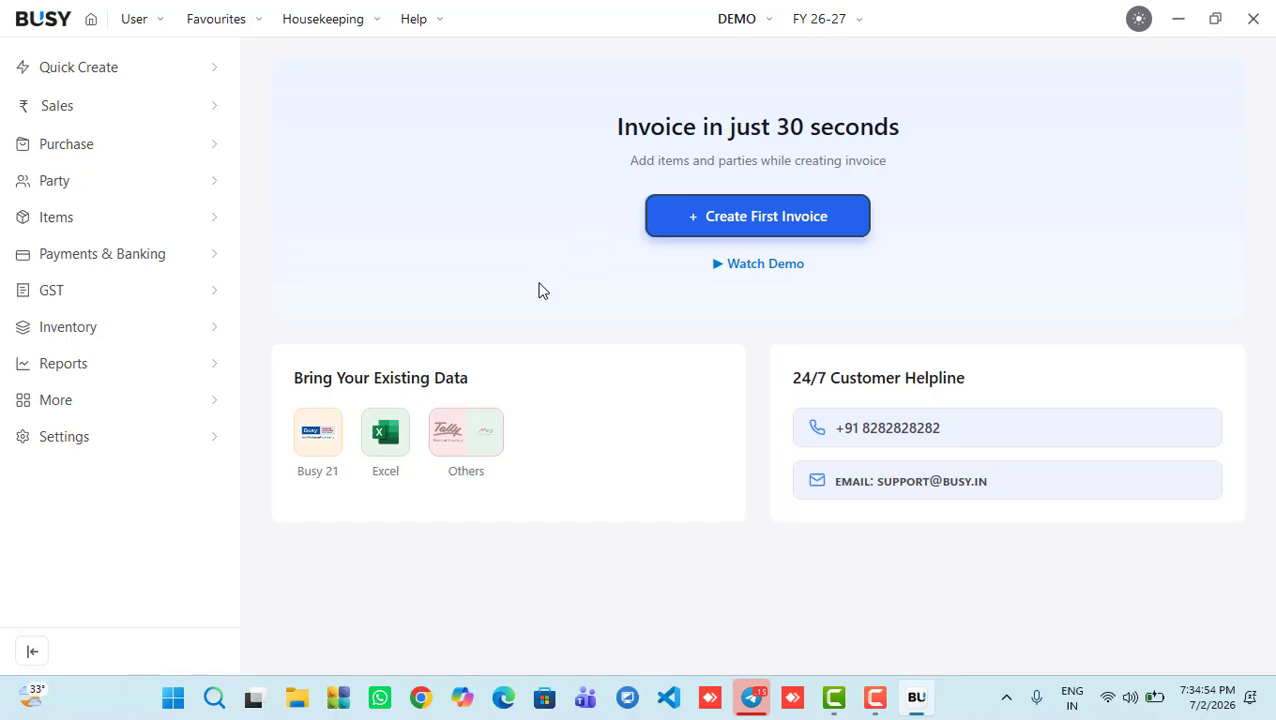
{"action": "mouse_move", "coordinate": [819, 26]}
{"action": "mouse_move", "coordinate": [768, 24]}
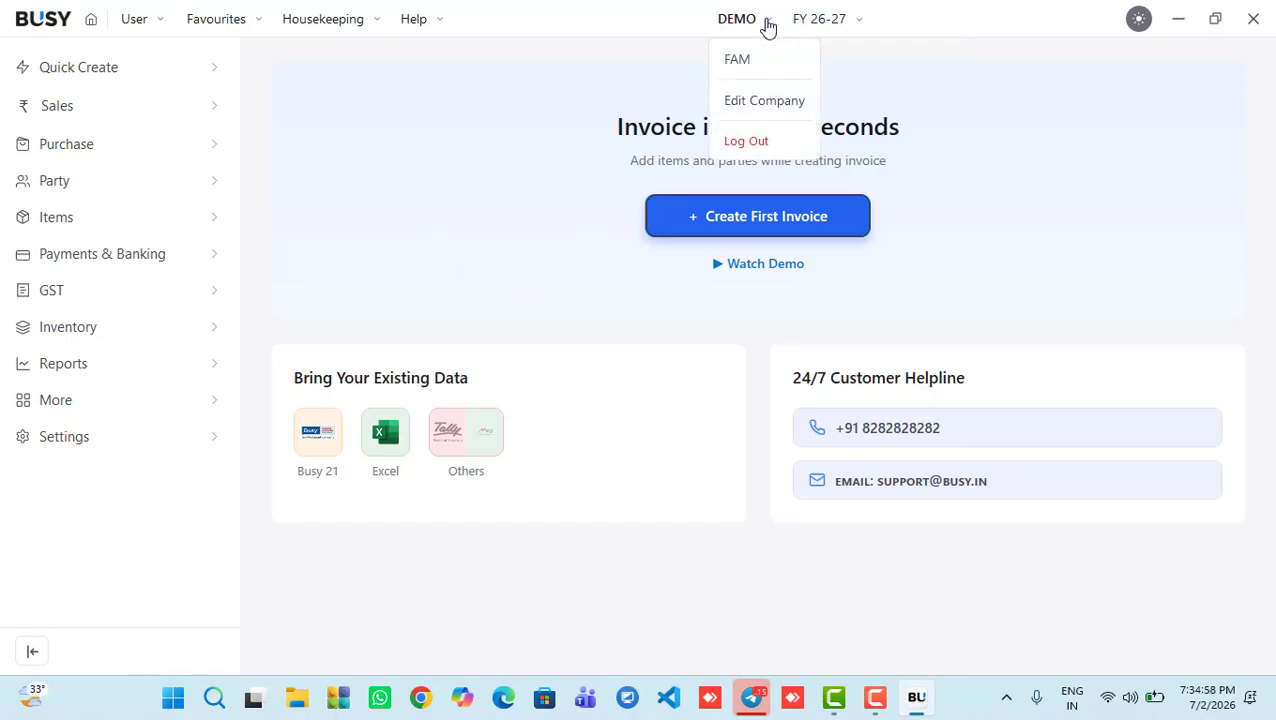
{"action": "left_click", "coordinate": [748, 143]}
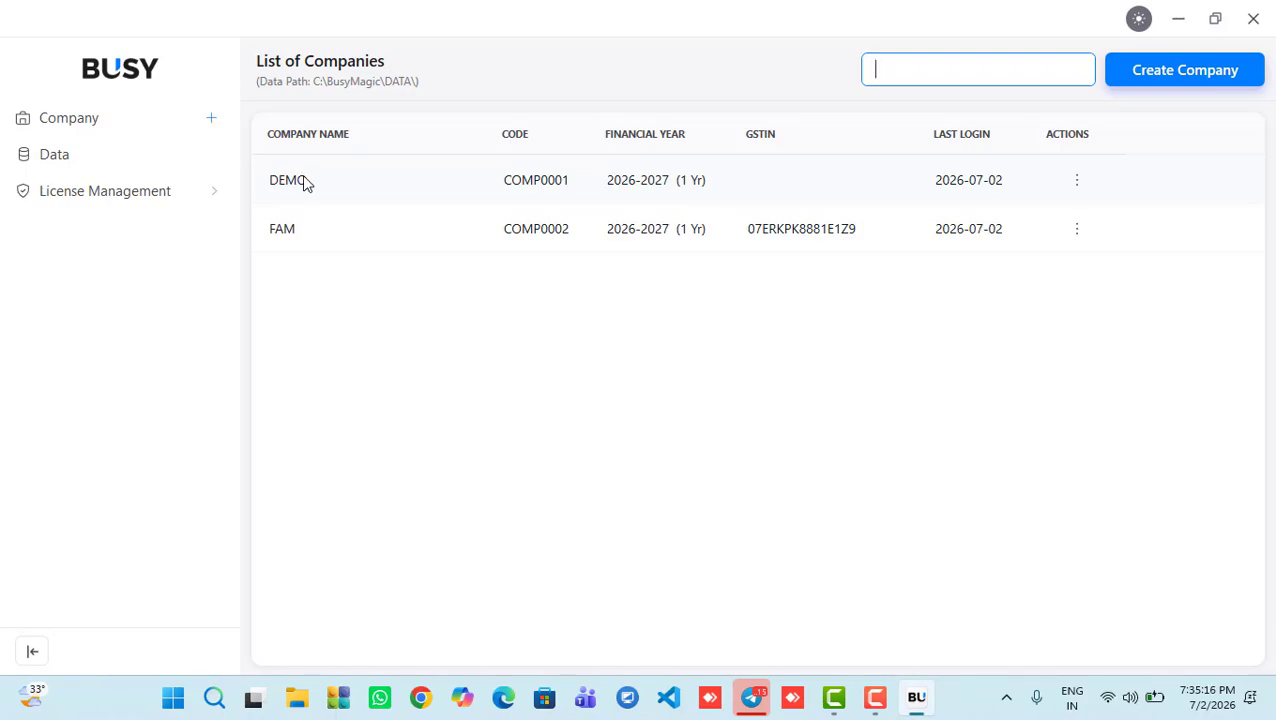
{"action": "left_click", "coordinate": [304, 181]}
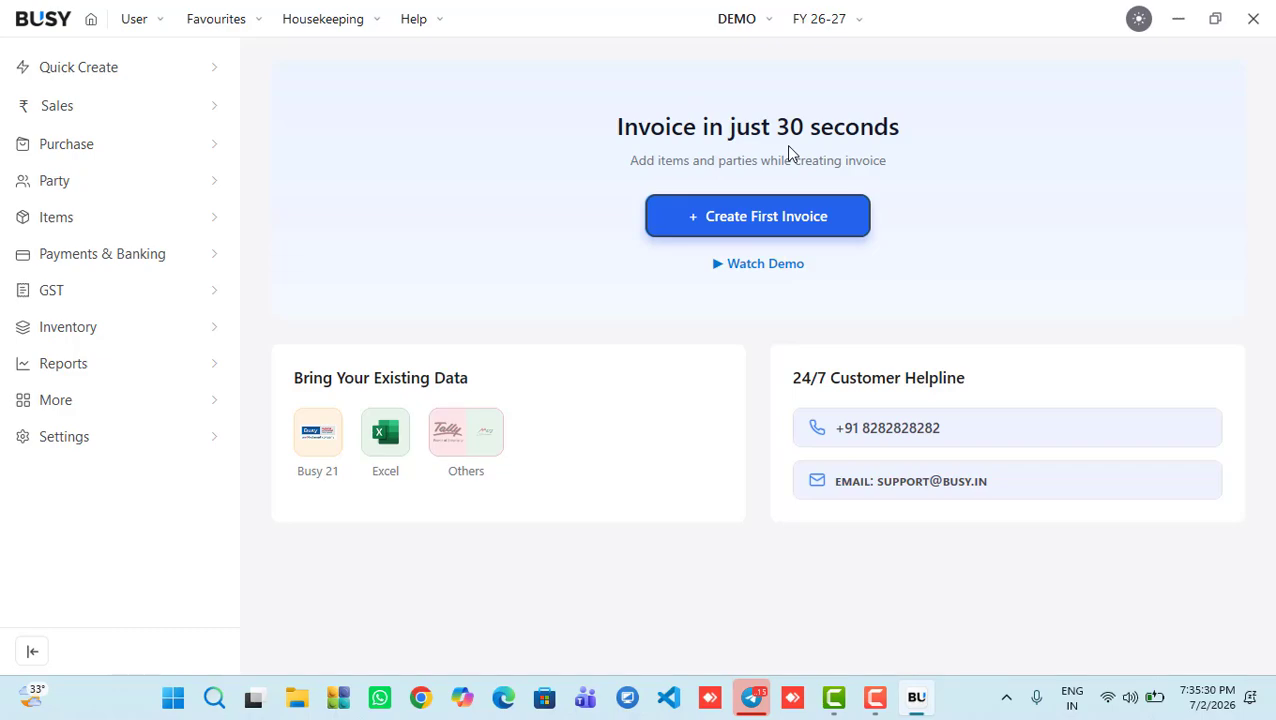
Step: Start a new sales invoice from Quick Create and open Create Customer with F3
{"action": "left_click", "coordinate": [121, 75]}
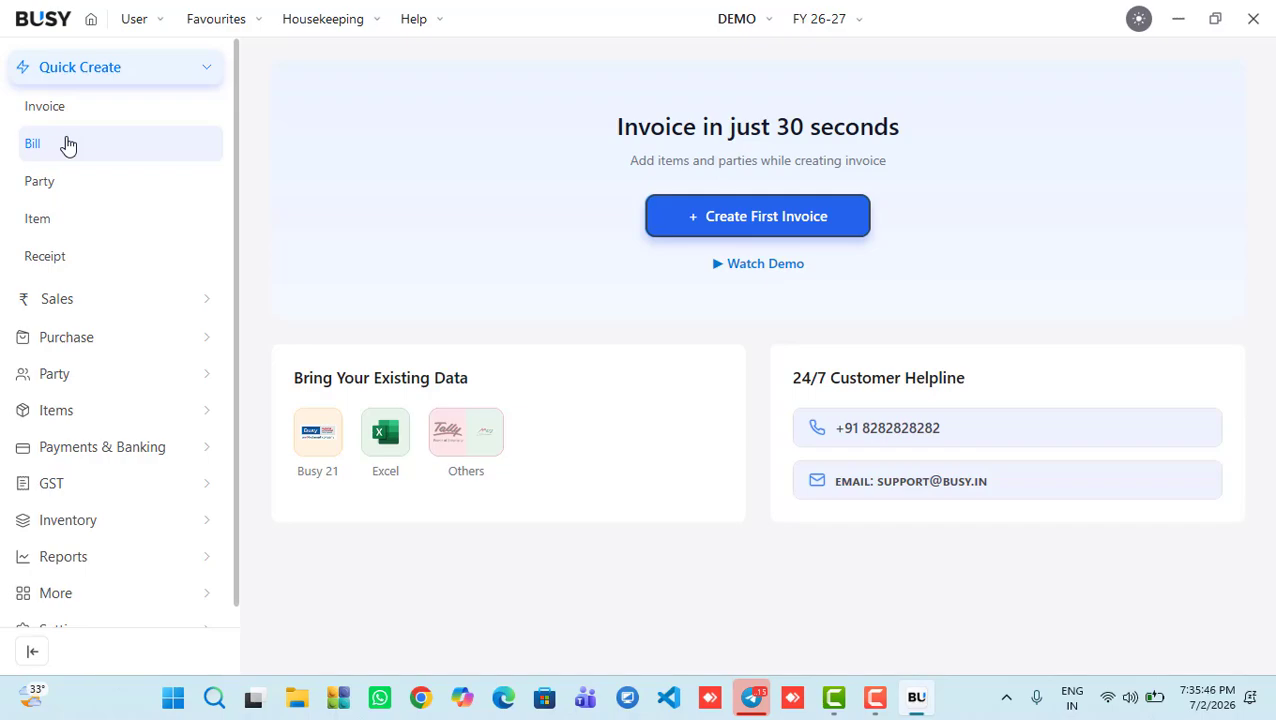
{"action": "left_click", "coordinate": [62, 113]}
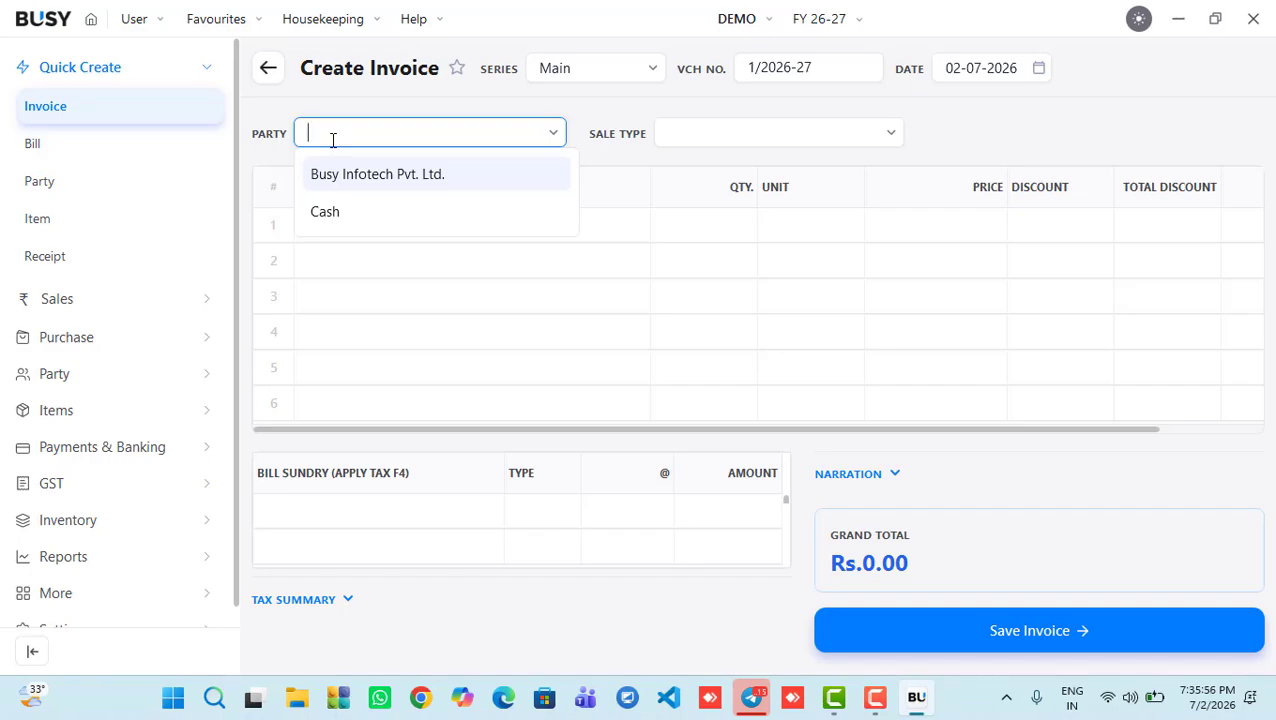
{"action": "key", "text": "F3"}
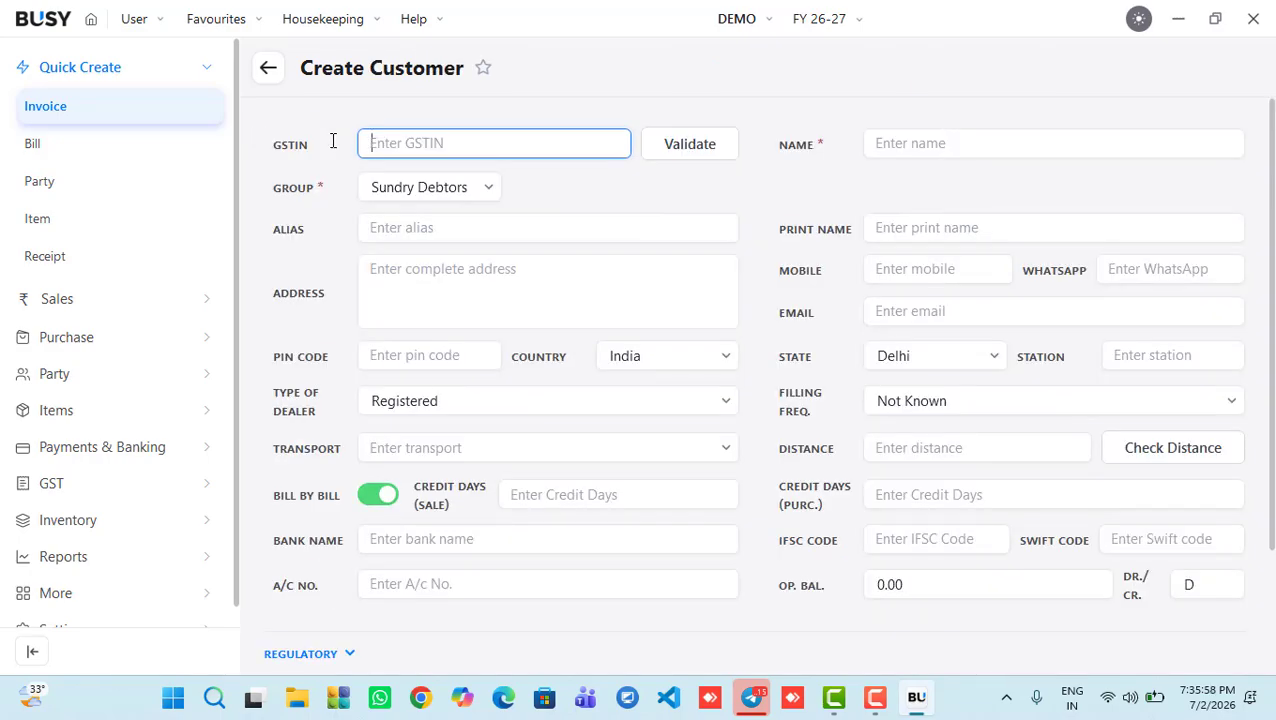
Step: Clear the GSTIN field, name the customer RK, and keep group Sundry Debtors
{"action": "type", "text": "R"}
{"action": "type", "text": "E"}
{"action": "key", "text": "BackSpace"}
{"action": "key", "text": "BackSpace"}
{"action": "left_click", "coordinate": [919, 140]}
{"action": "type", "text": "RK"}
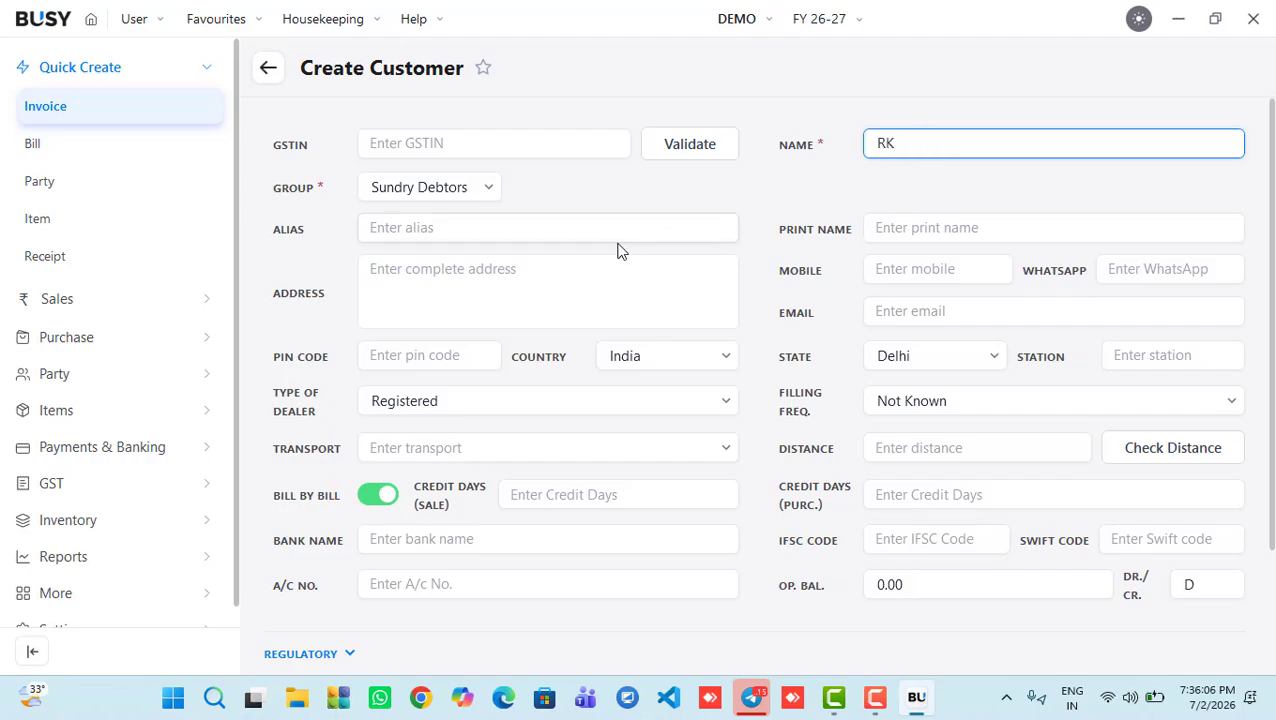
{"action": "left_click", "coordinate": [487, 197]}
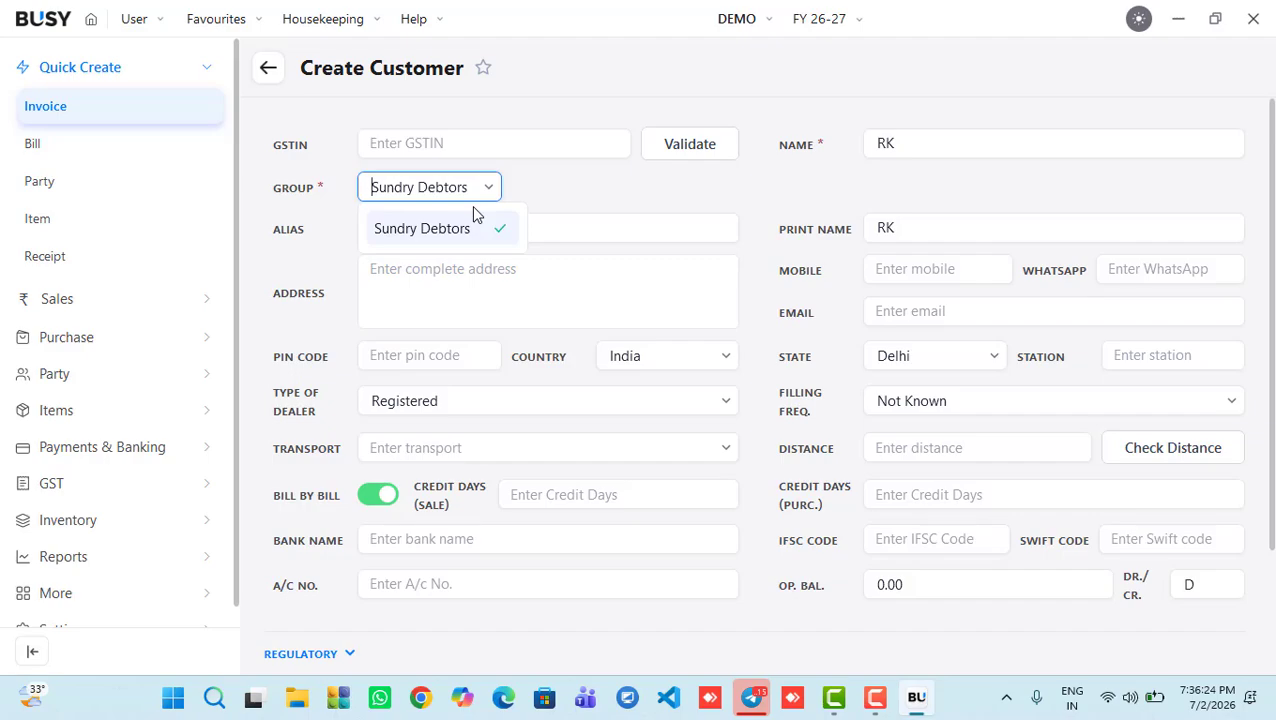
{"action": "left_click", "coordinate": [457, 237]}
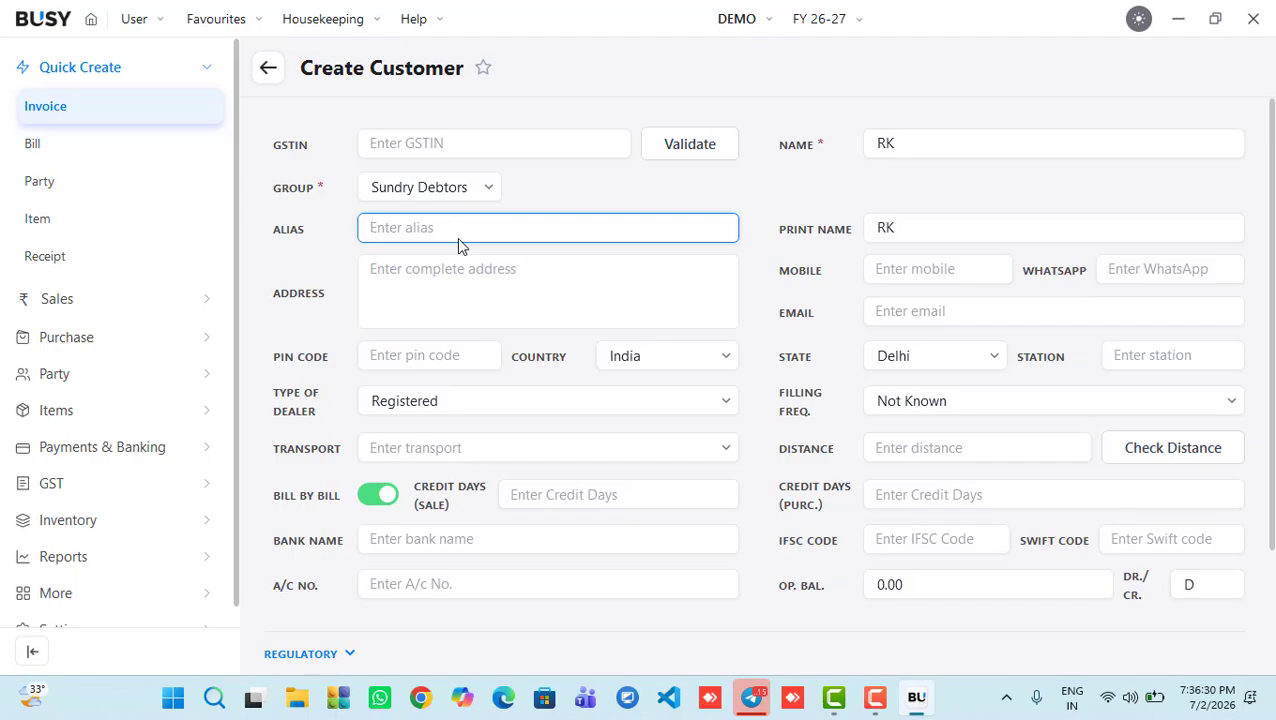
Step: Enter the customer's mobile number and set the address to DELHI
{"action": "left_click", "coordinate": [540, 304]}
{"action": "left_click", "coordinate": [906, 269]}
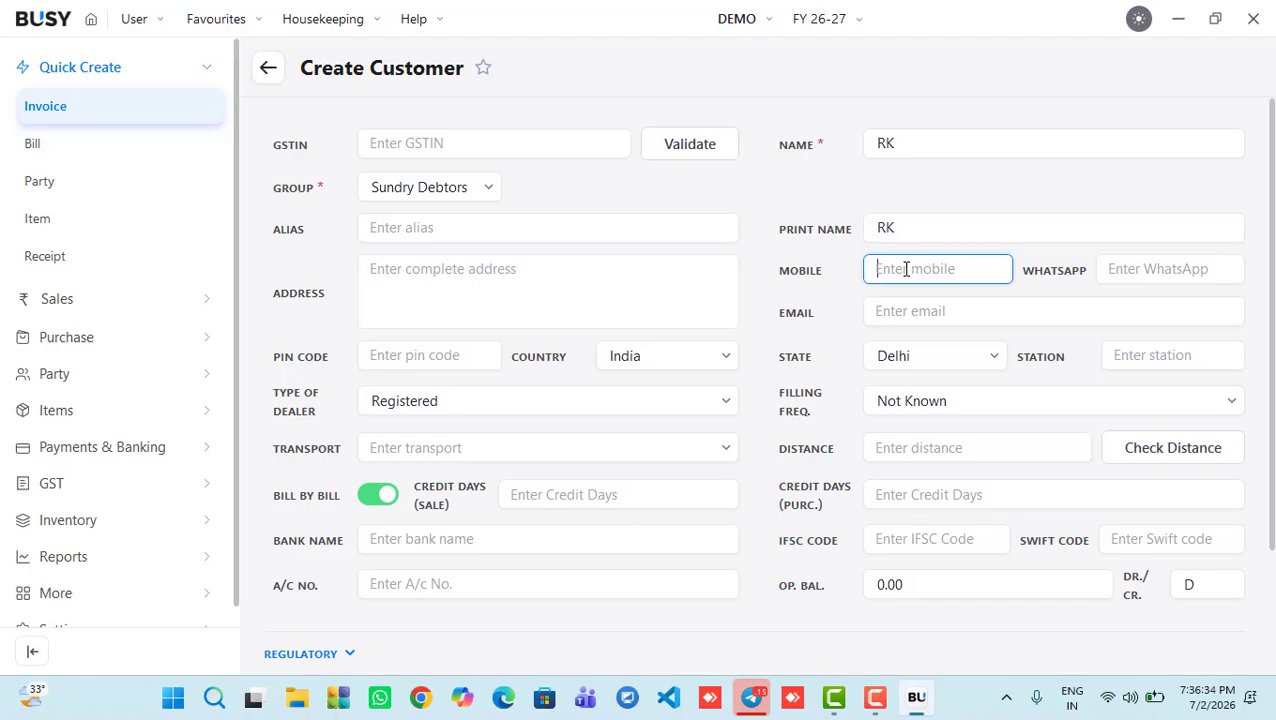
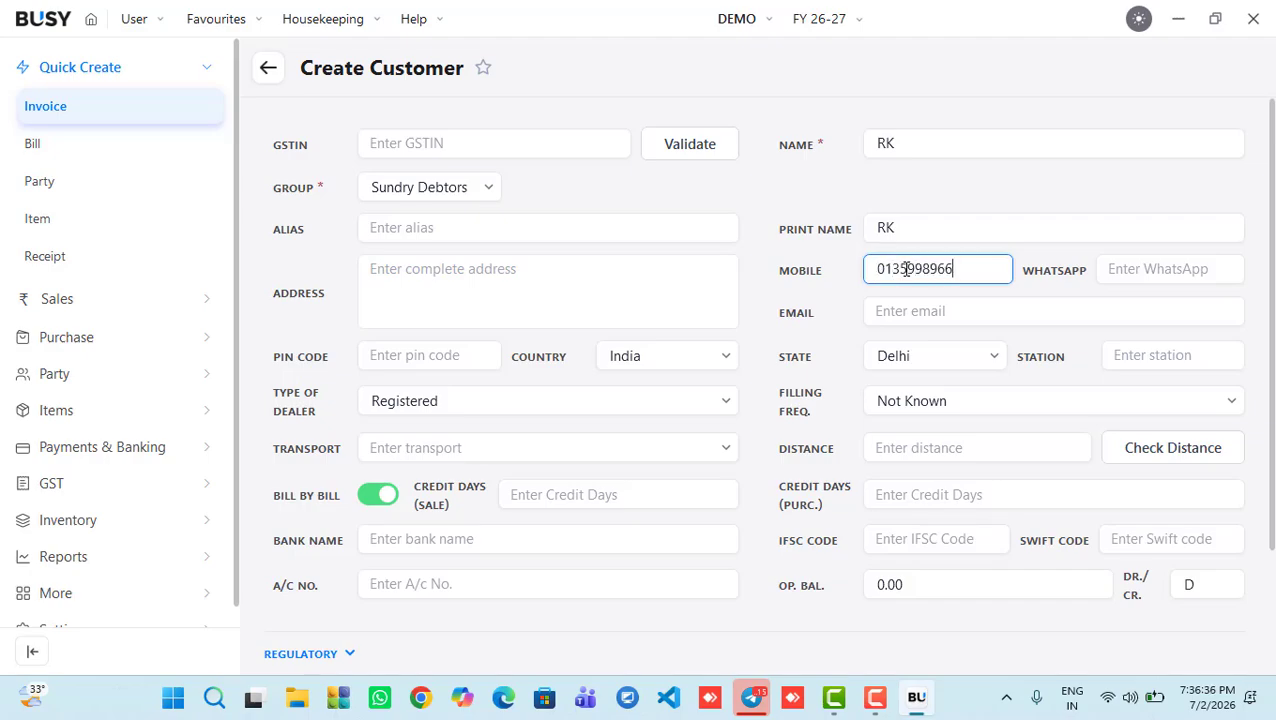
{"action": "left_click", "coordinate": [665, 267]}
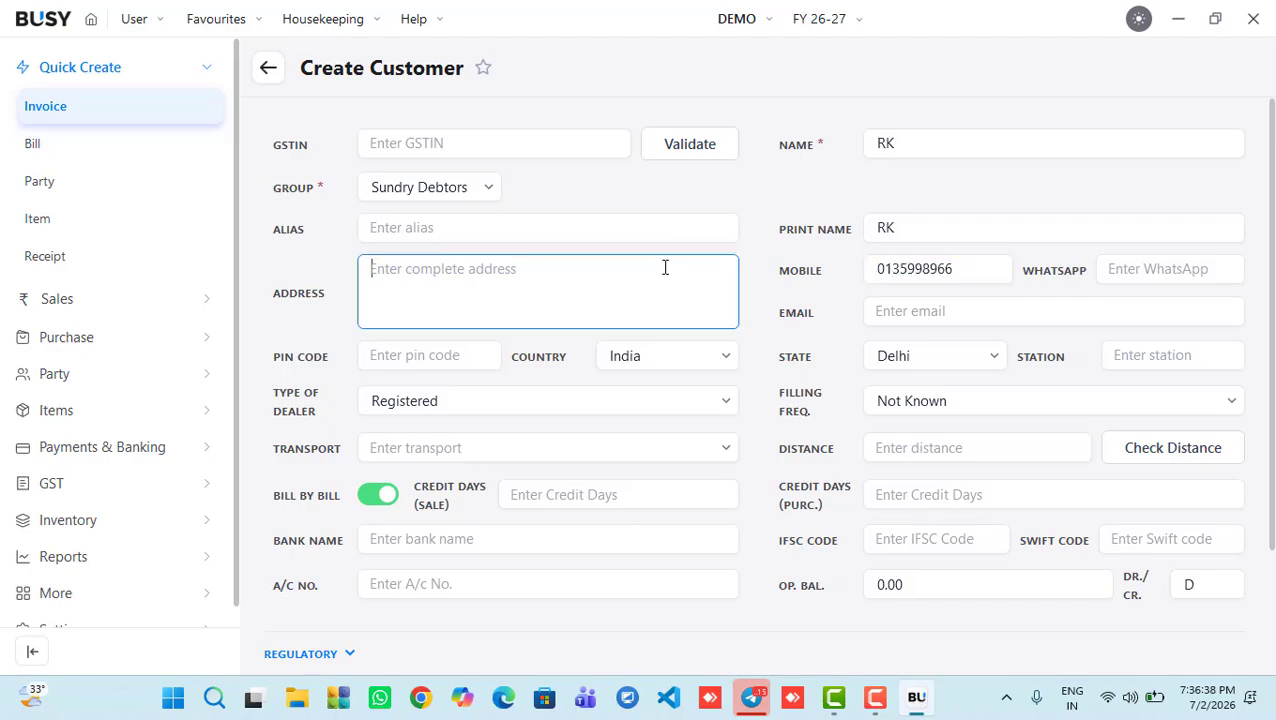
{"action": "type", "text": "DE"}
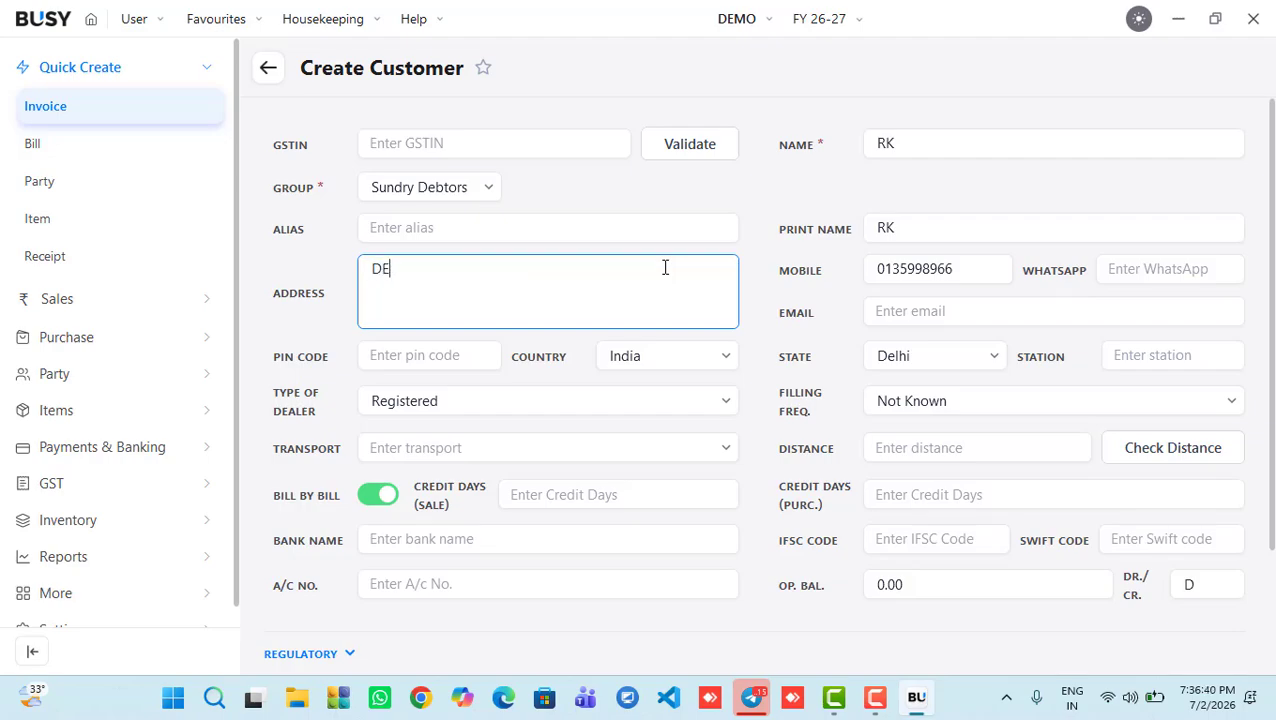
{"action": "type", "text": "LHI"}
{"action": "left_click", "coordinate": [431, 357]}
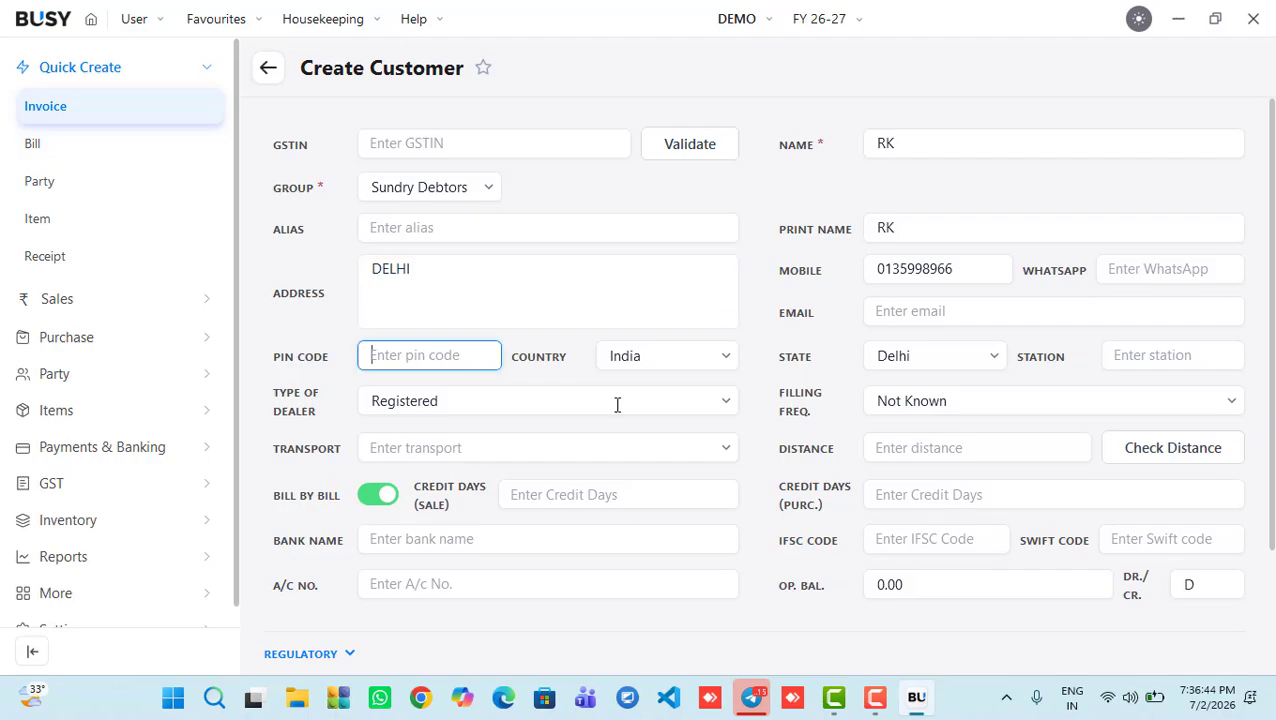
Step: Set the customer's dealer type to Un-Registered and expand the Regulatory and More sections
{"action": "left_click", "coordinate": [555, 401]}
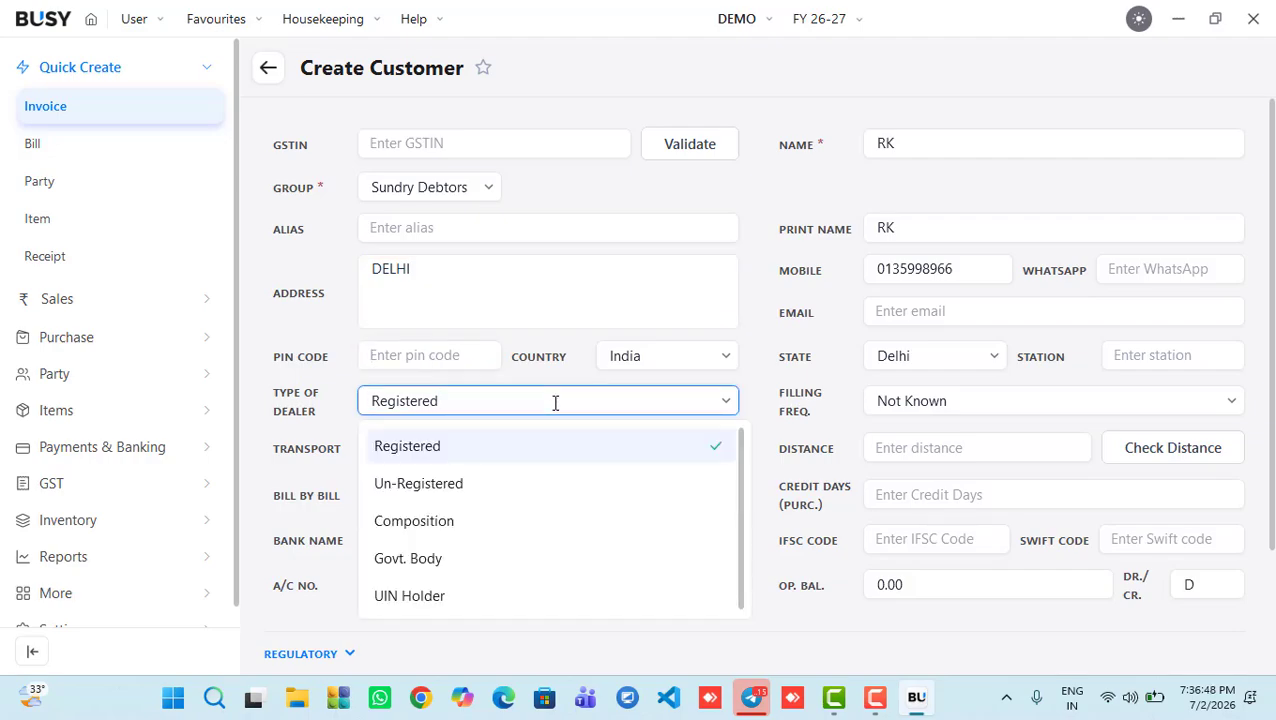
{"action": "left_click", "coordinate": [430, 478]}
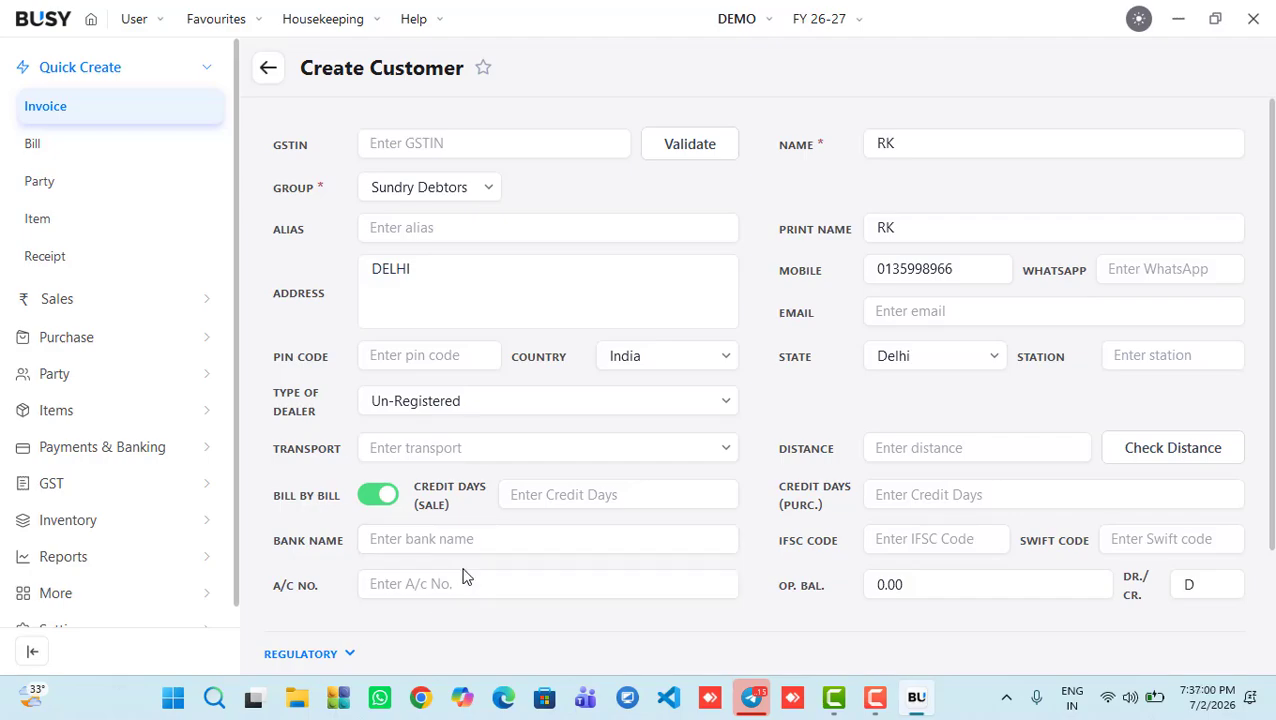
{"action": "scroll", "coordinate": [1274, 318], "scroll_direction": "down", "scroll_amount": 3}
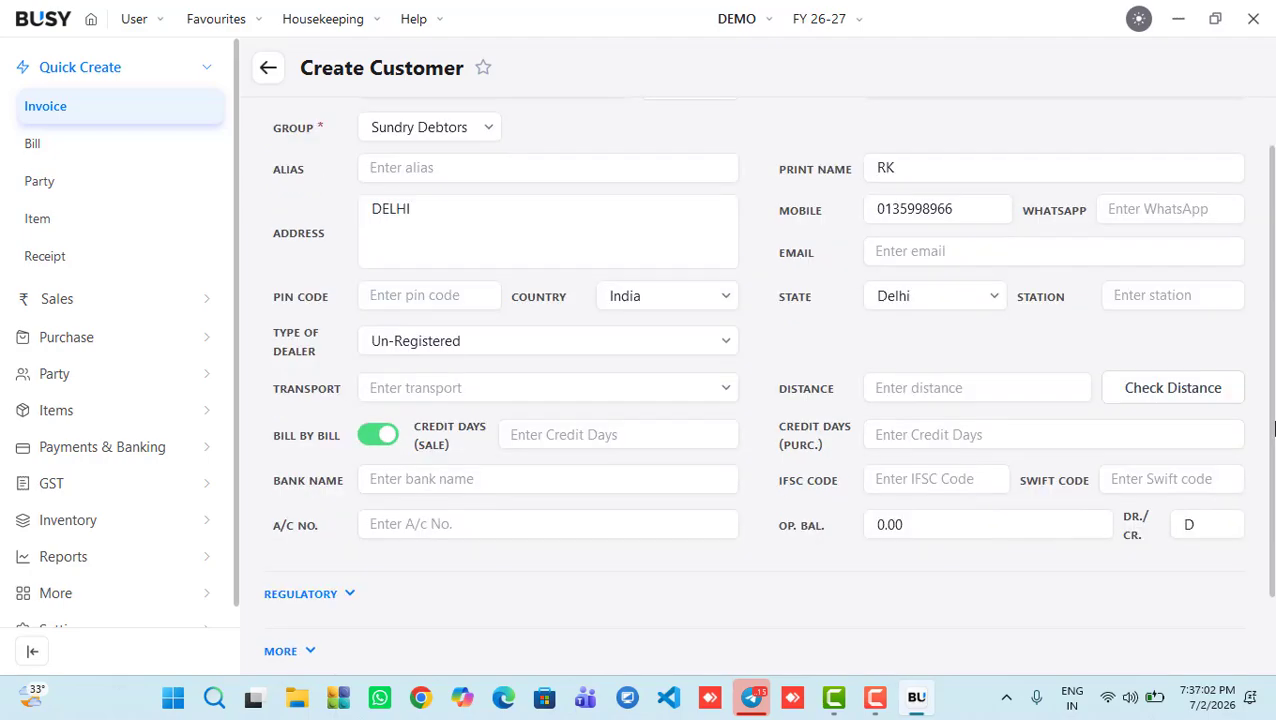
{"action": "left_click", "coordinate": [331, 500]}
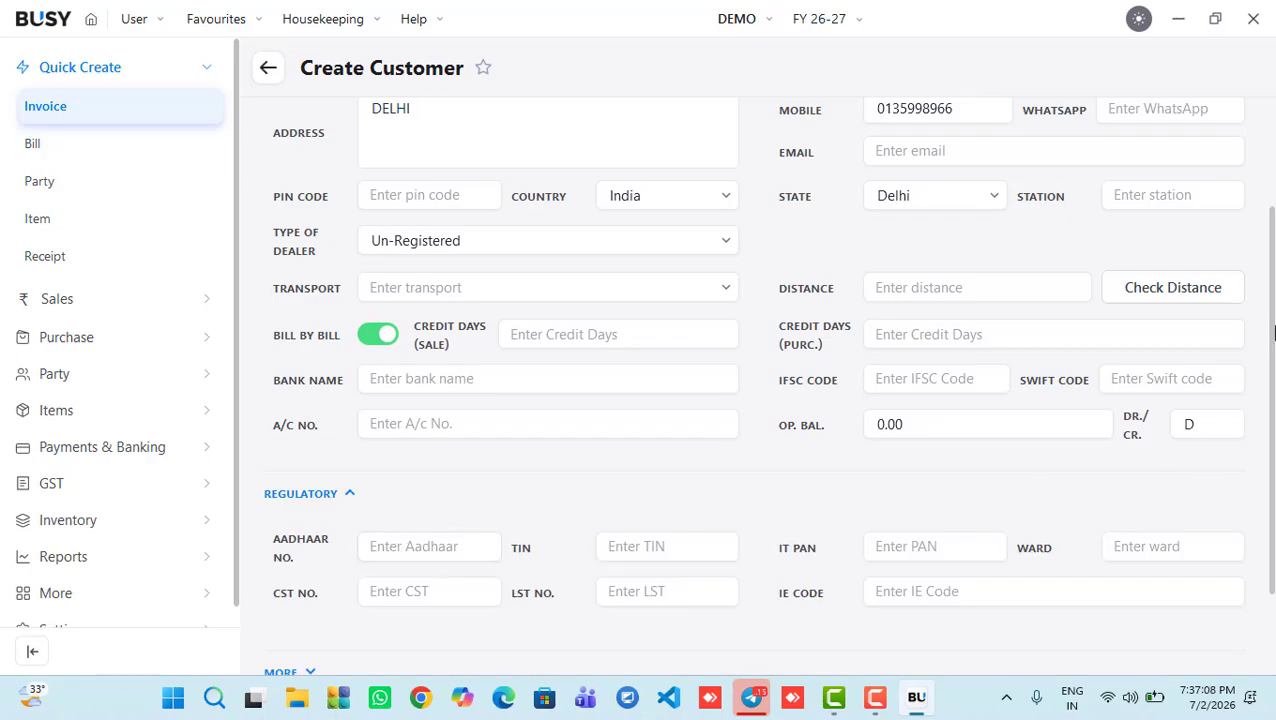
{"action": "scroll", "coordinate": [1274, 330], "scroll_direction": "down", "scroll_amount": 3}
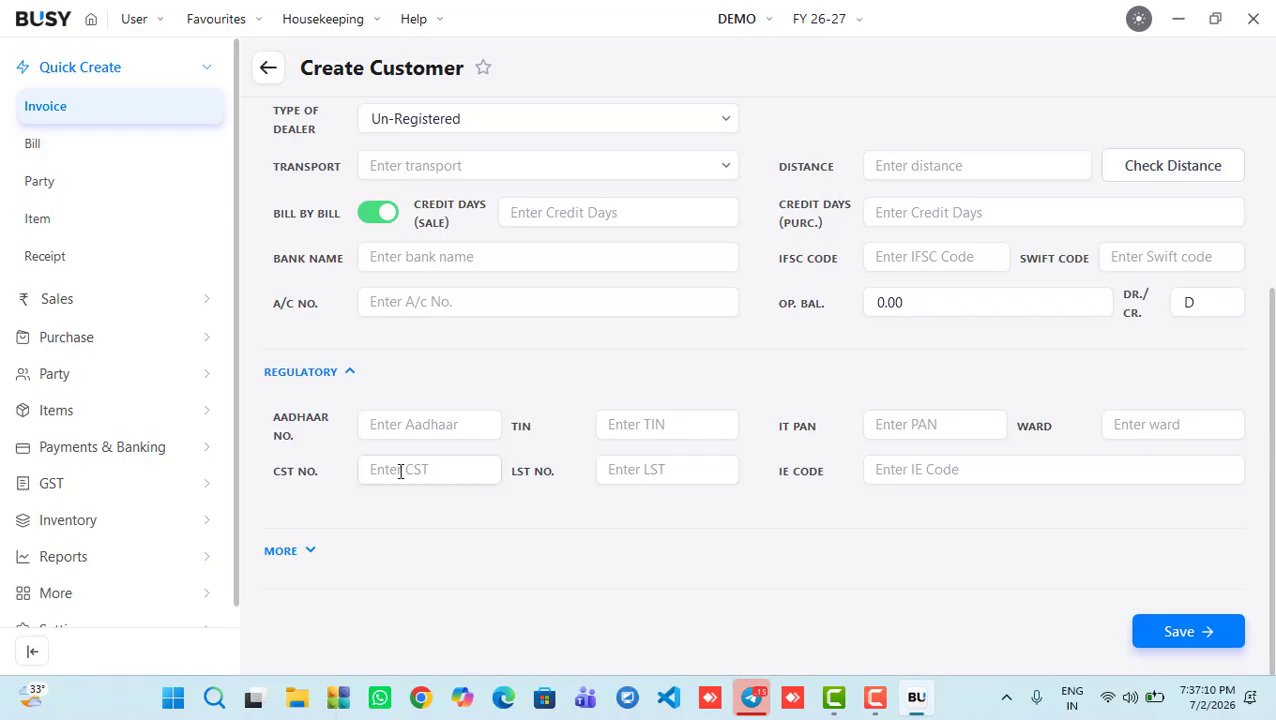
{"action": "left_click", "coordinate": [310, 551]}
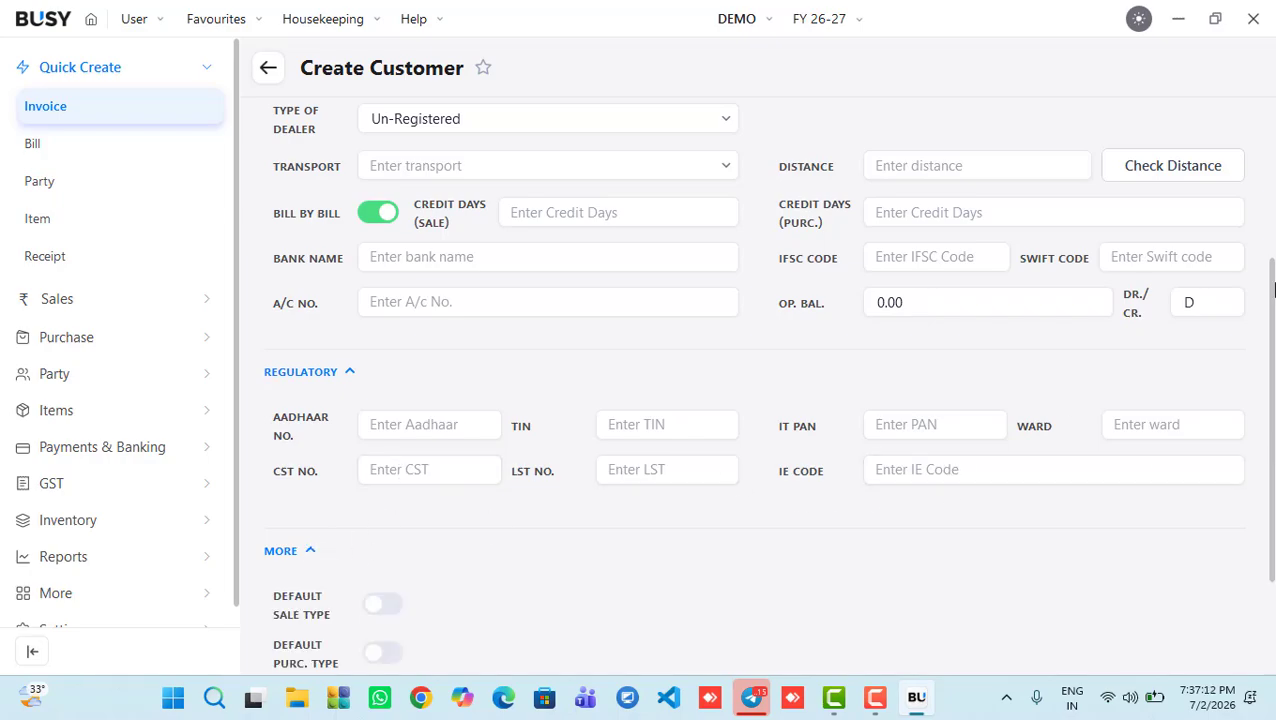
{"action": "scroll", "coordinate": [1274, 468], "scroll_direction": "down", "scroll_amount": 4}
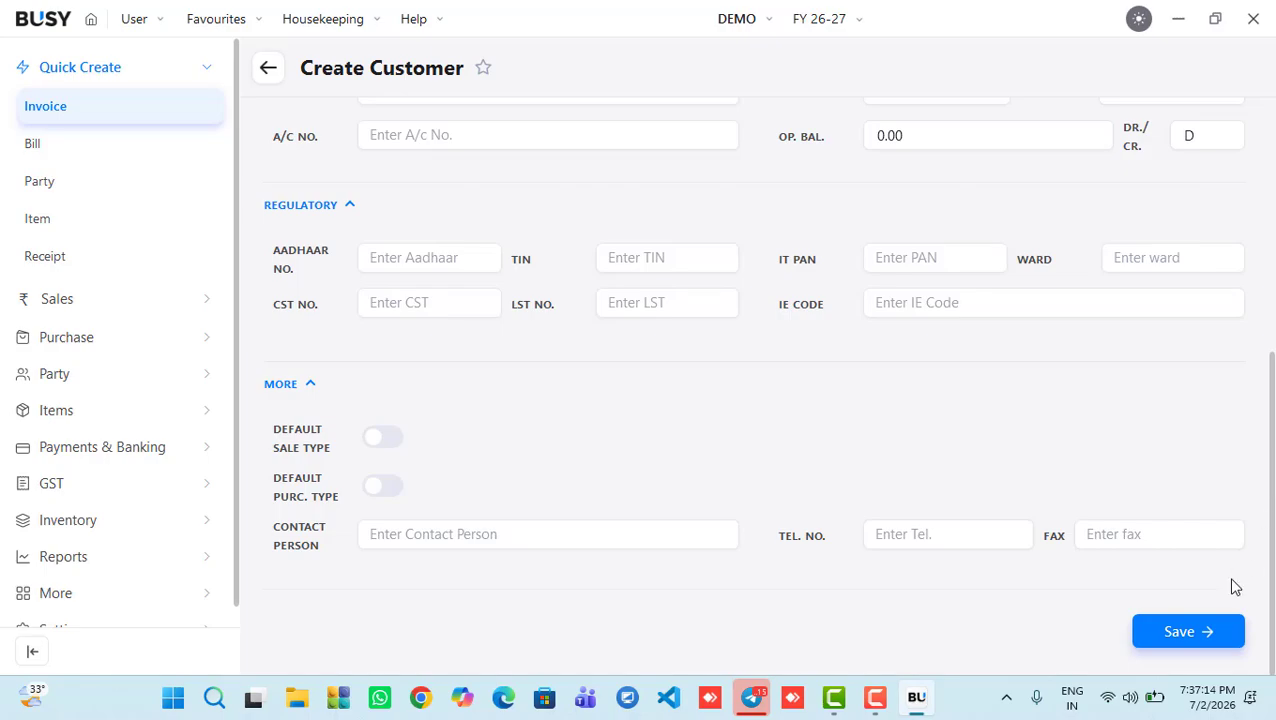
Step: Save customer RK with both Schedule III tags set to <-None->
{"action": "left_click", "coordinate": [1168, 634]}
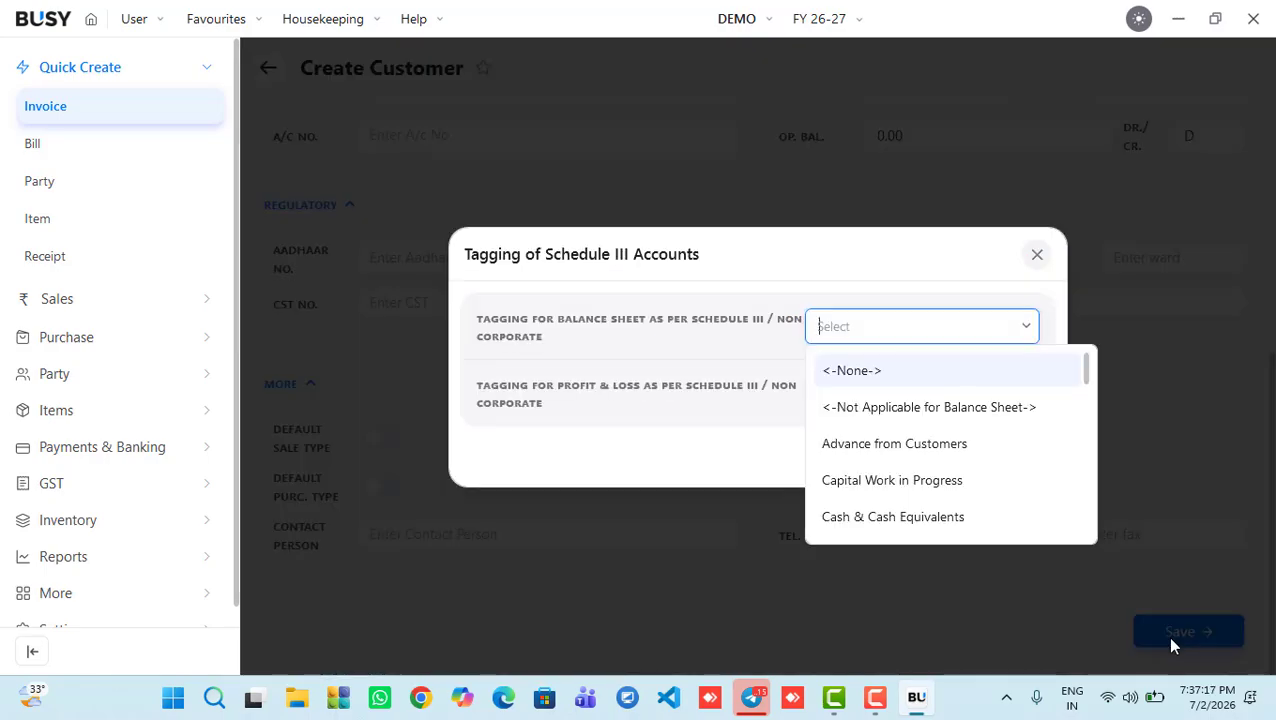
{"action": "left_click", "coordinate": [869, 369]}
{"action": "left_click", "coordinate": [845, 437]}
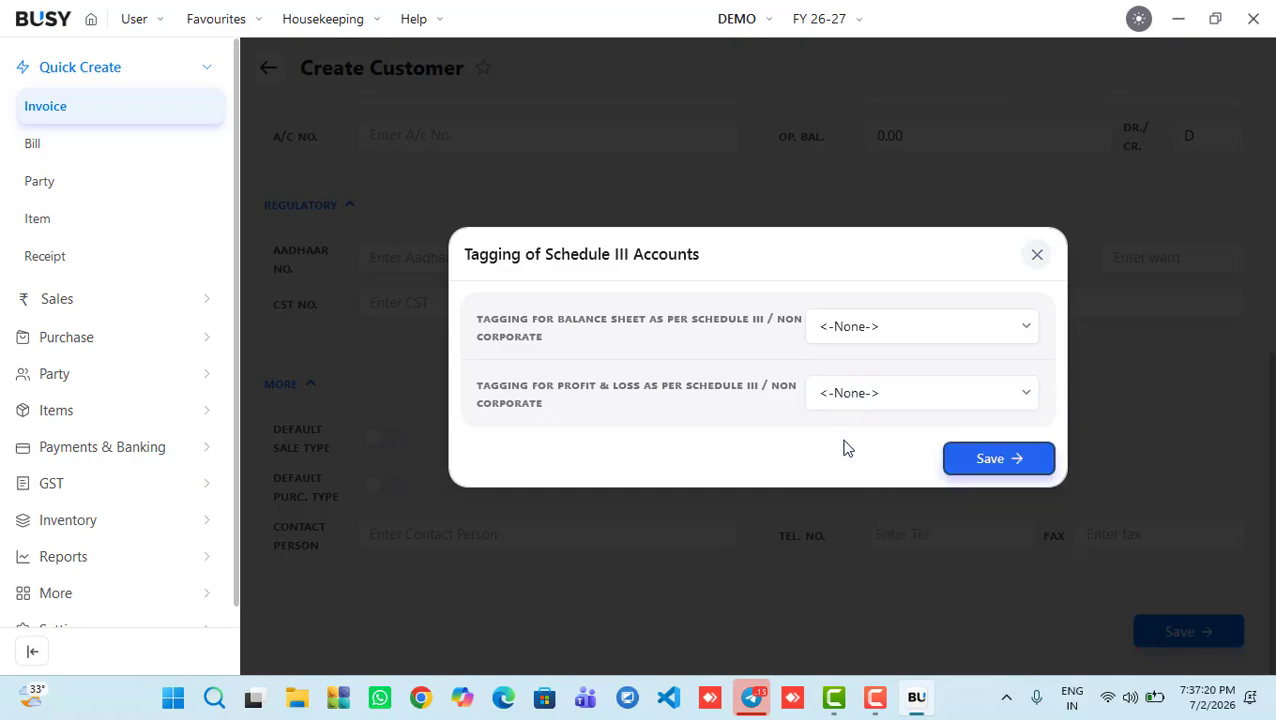
{"action": "left_click", "coordinate": [951, 458]}
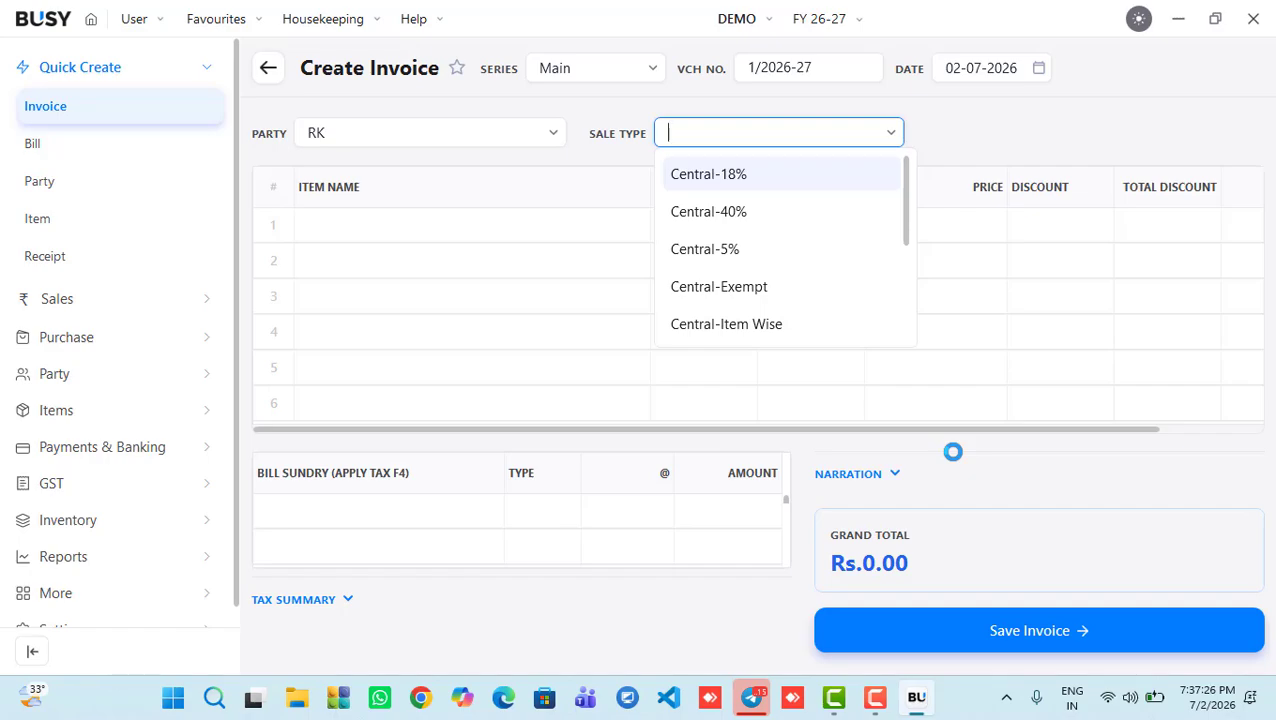
Step: Set the invoice sale type to Local-18% and open the Create Item form
{"action": "type", "text": "L"}
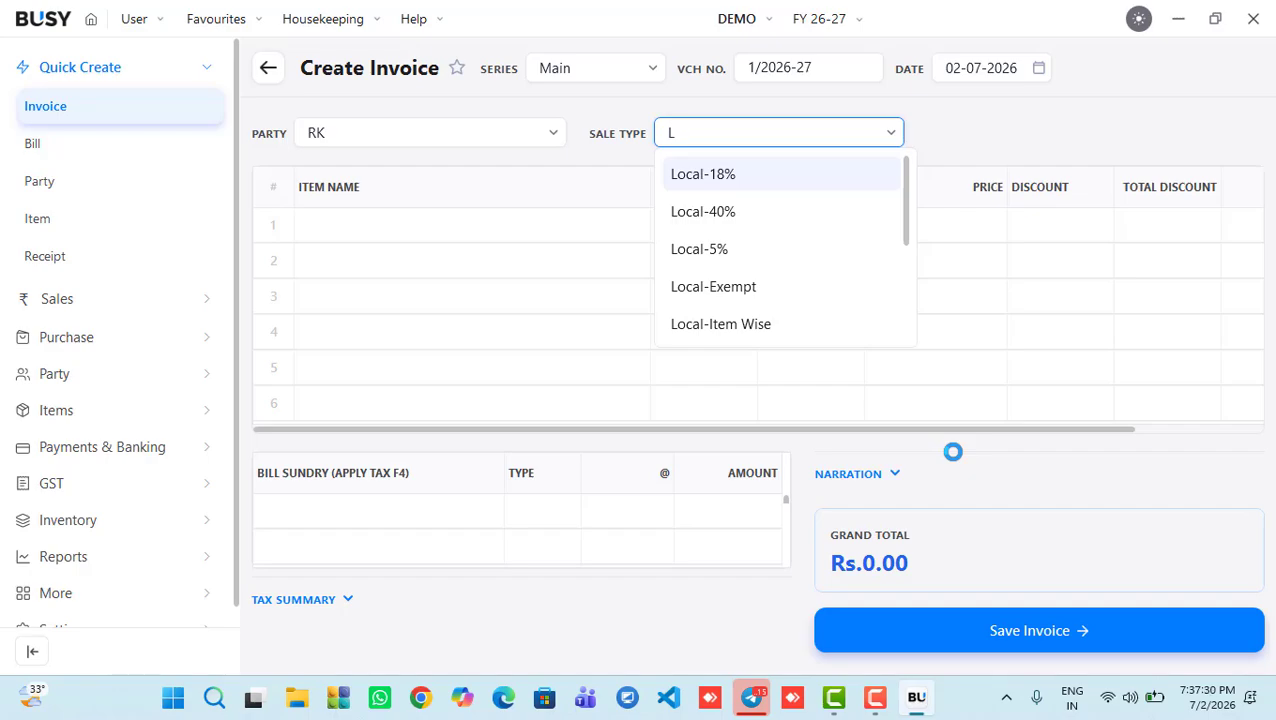
{"action": "key", "text": "Return"}
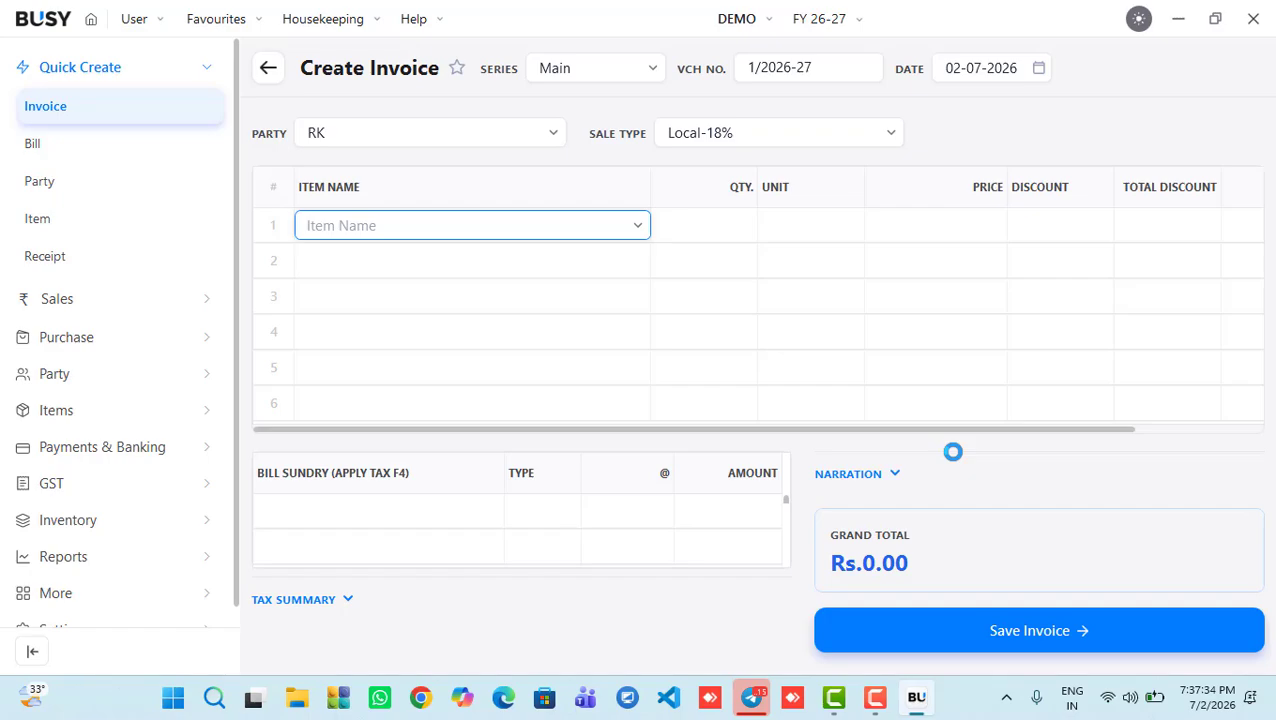
{"action": "key", "text": "F3"}
Step: Name the new item BUSY with unit Pcs. and group General
{"action": "type", "text": "BUSY"}
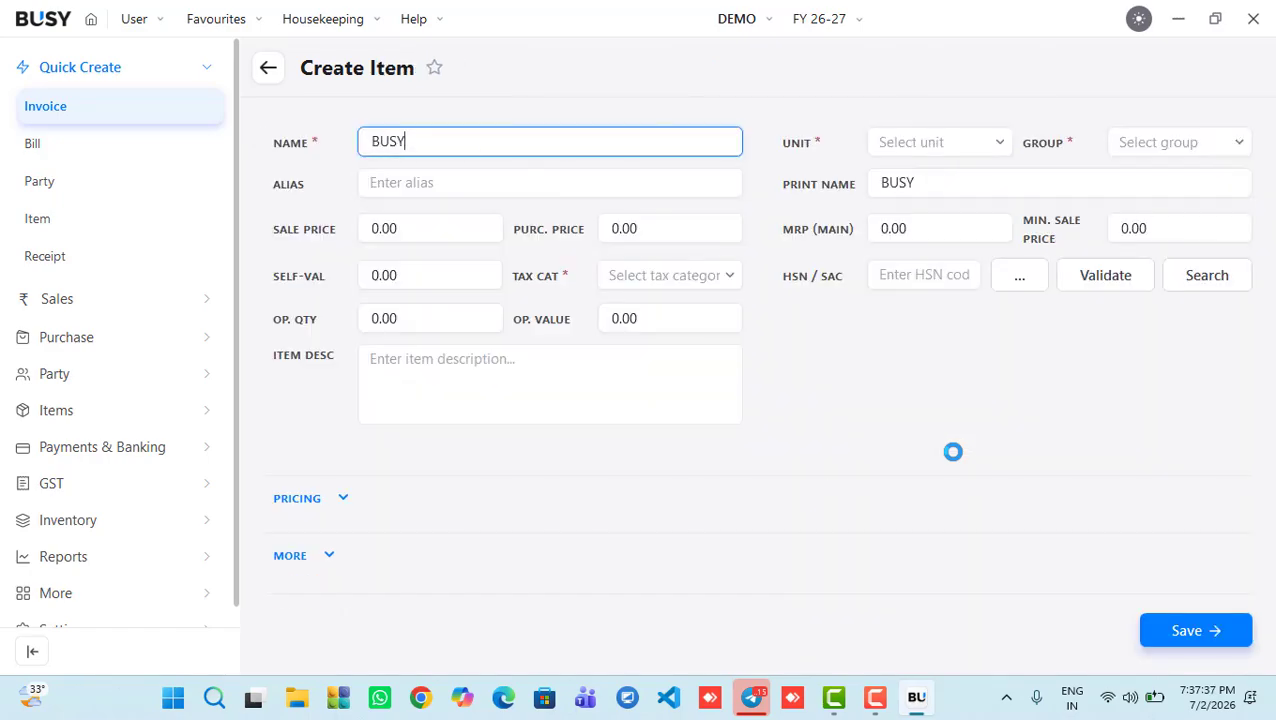
{"action": "key", "text": "Return"}
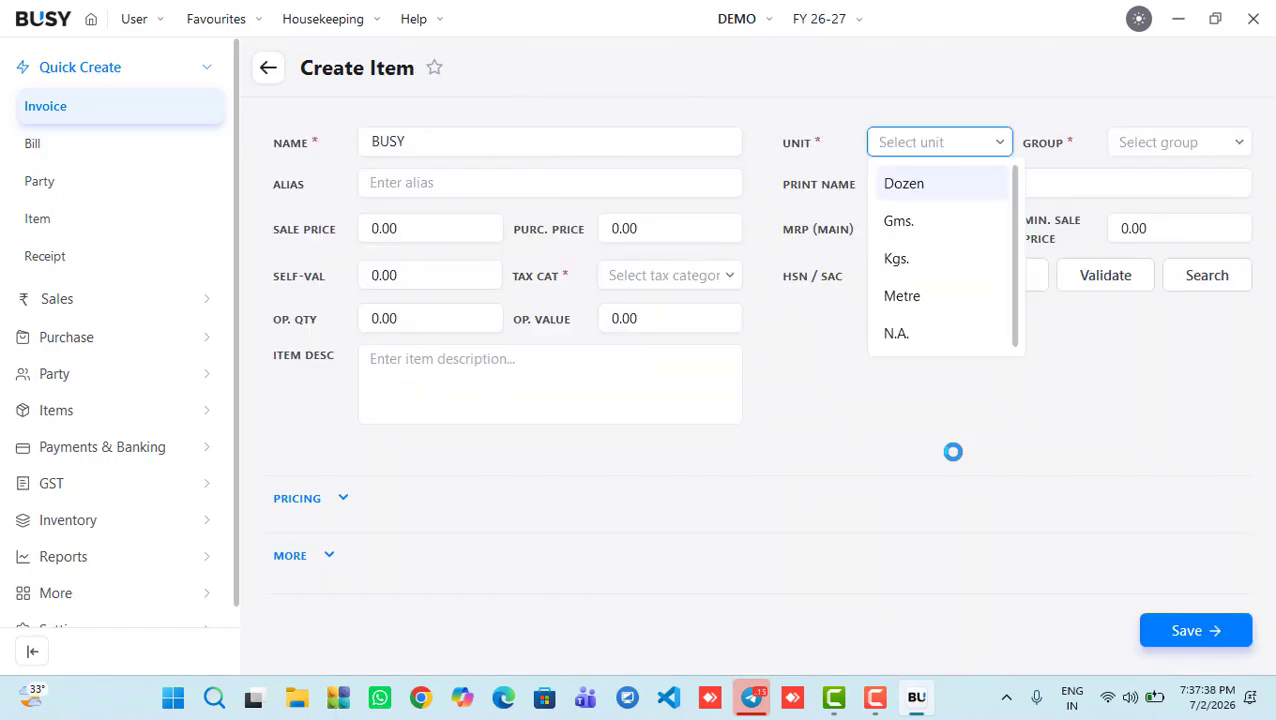
{"action": "type", "text": "Pc"}
{"action": "key", "text": "Return"}
{"action": "key", "text": "Return"}
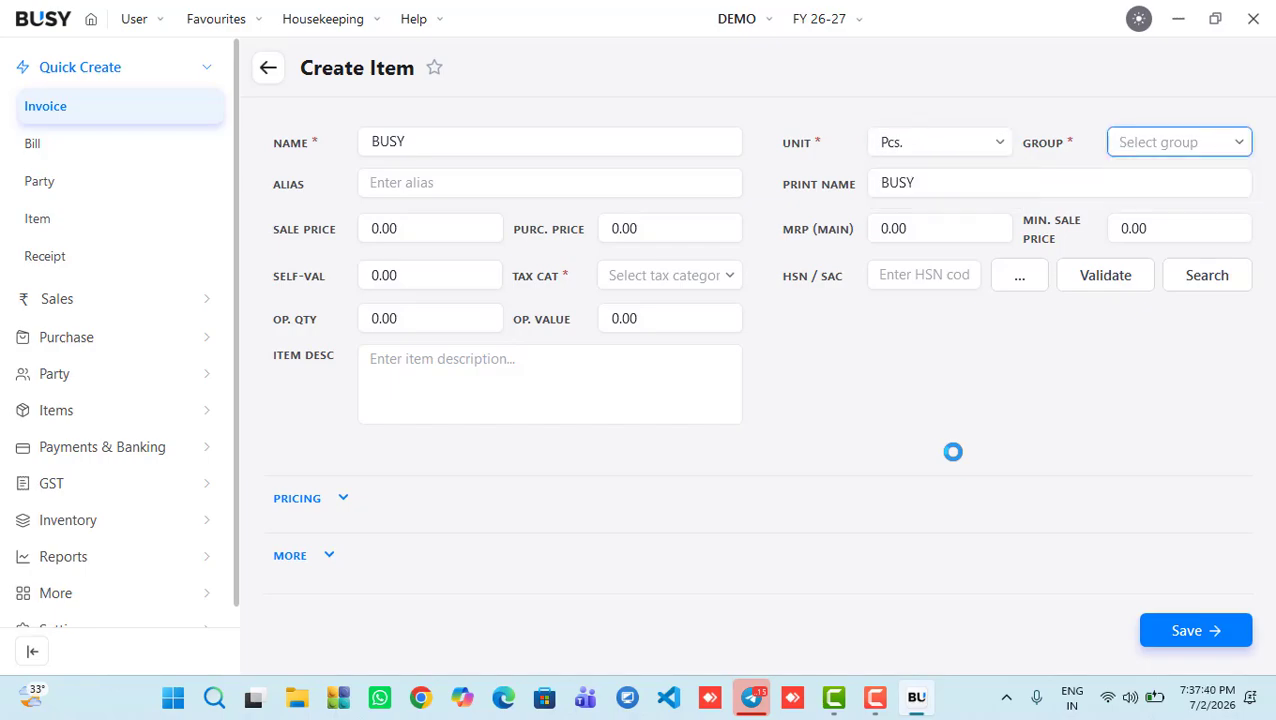
{"action": "left_click", "coordinate": [1155, 145]}
{"action": "key", "text": "F3"}
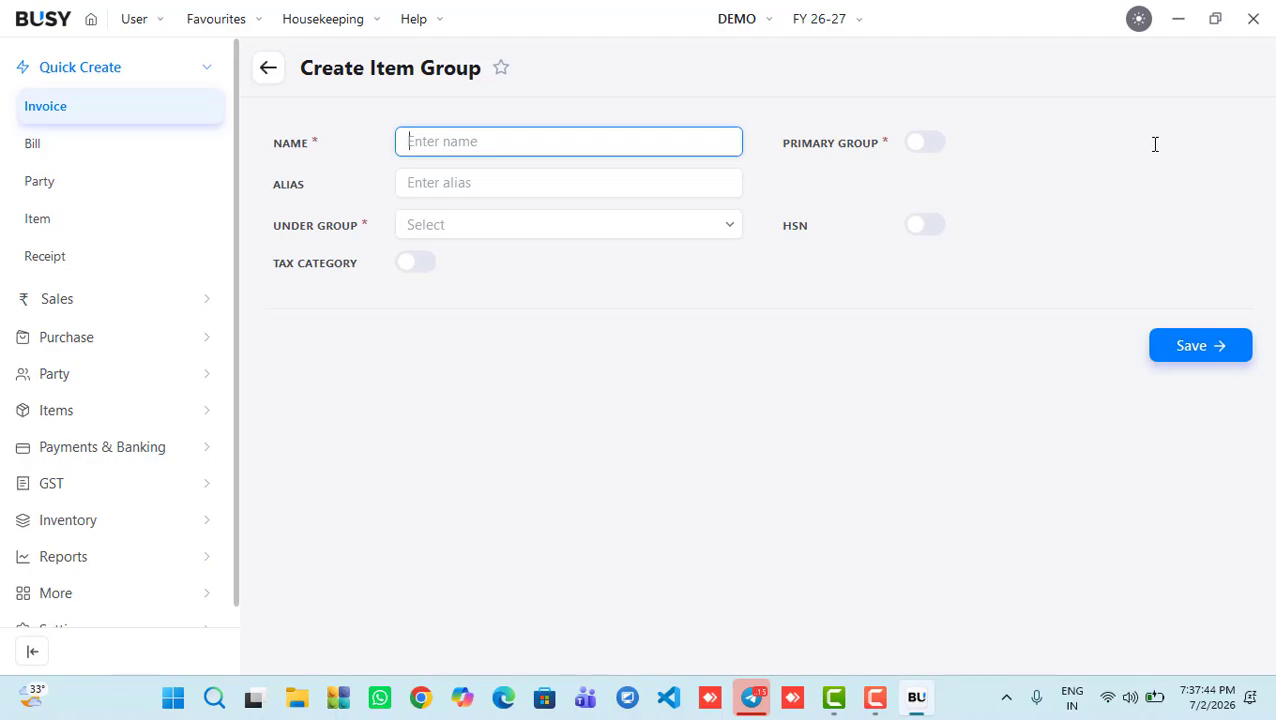
{"action": "key", "text": "Escape"}
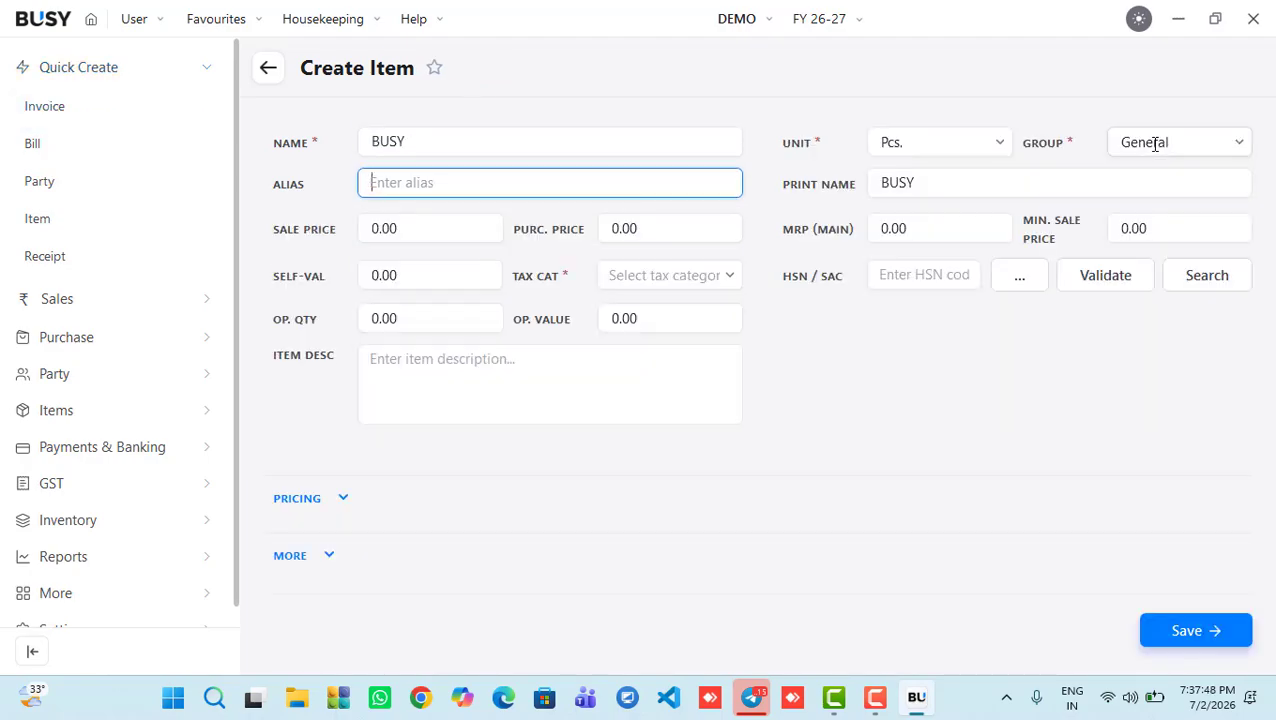
{"action": "key", "text": "Tab"}
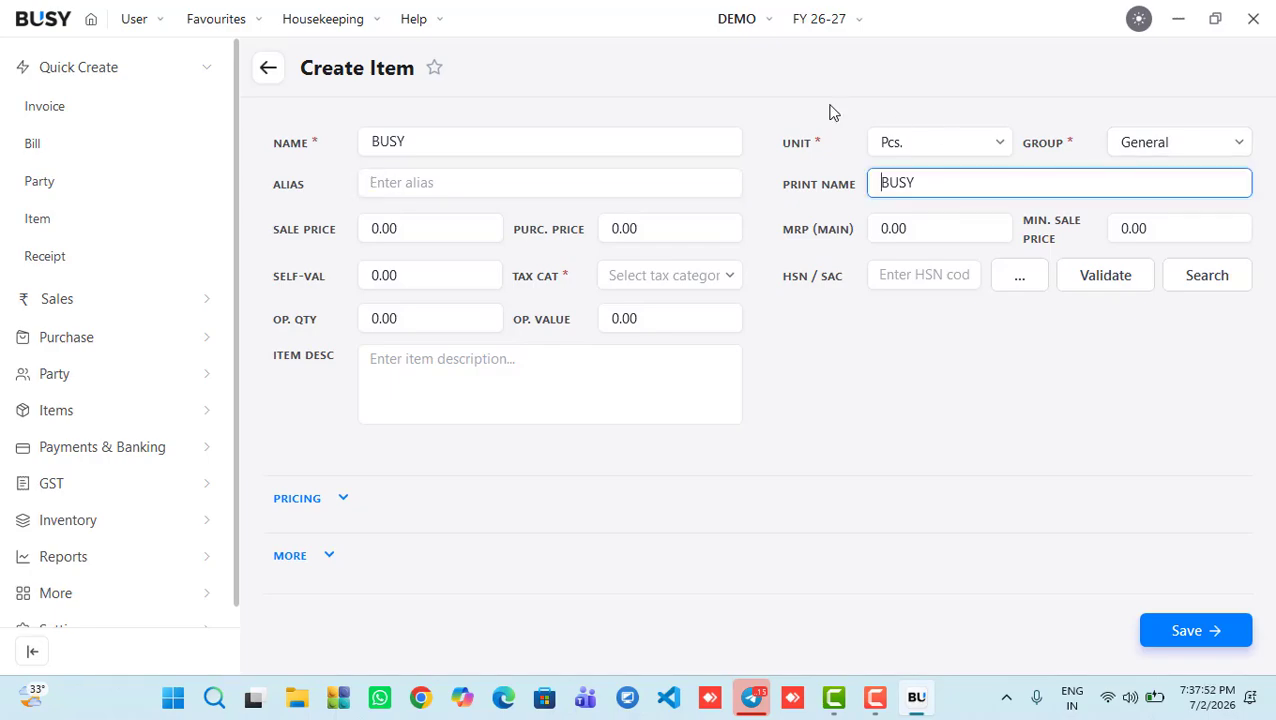
{"action": "left_click", "coordinate": [443, 245]}
Step: Set the item's sale price to 16500 and HSN code to 981245
{"action": "left_click", "coordinate": [648, 230]}
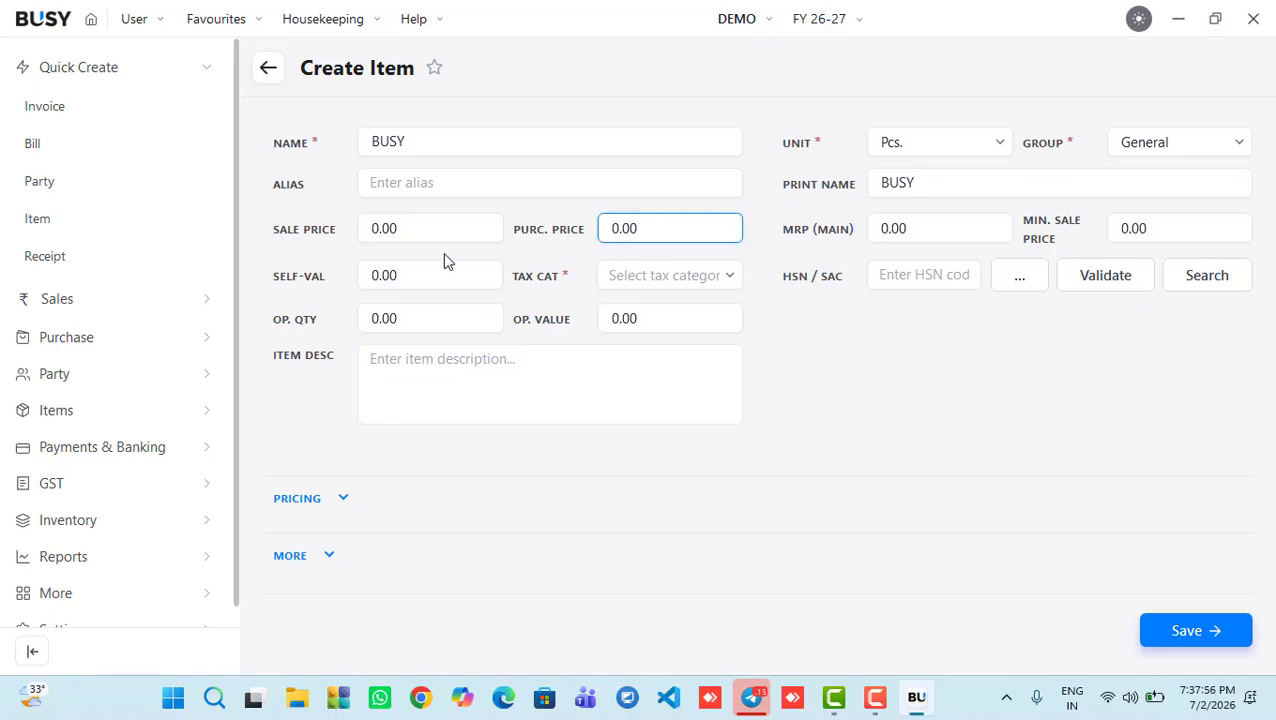
{"action": "left_click", "coordinate": [420, 236]}
{"action": "key", "text": "BackSpace"}
{"action": "key", "text": "BackSpace"}
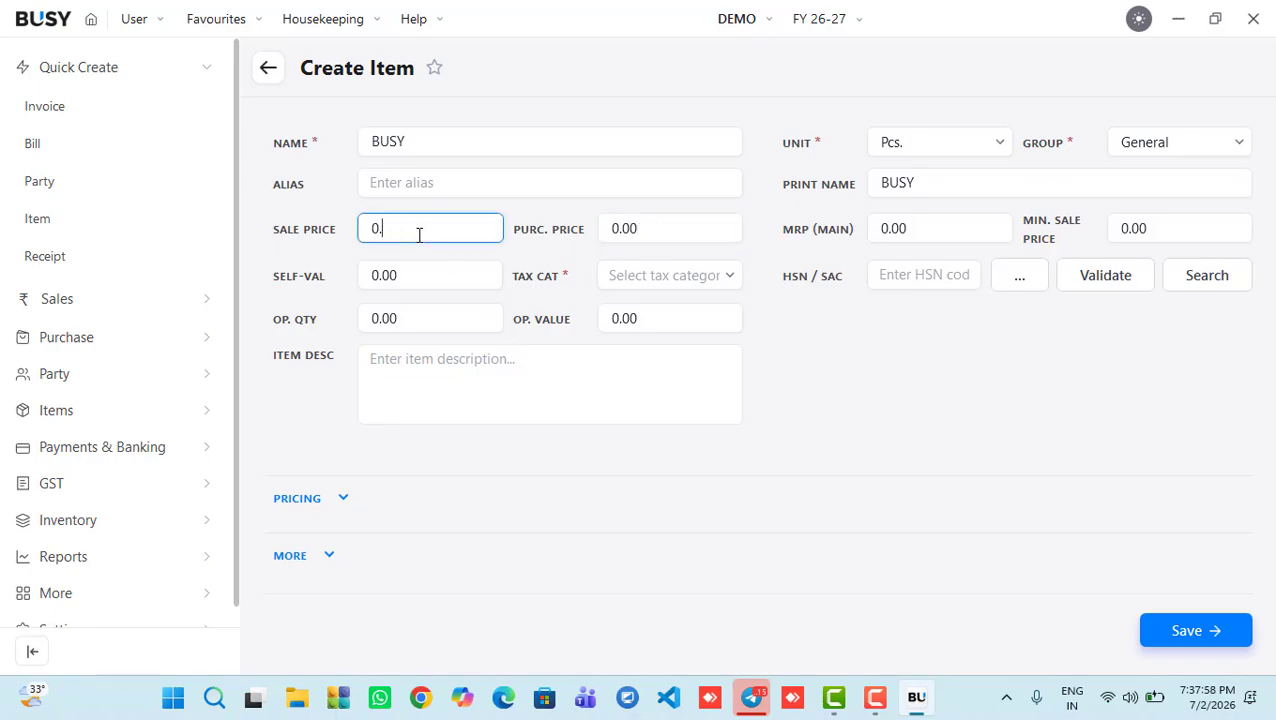
{"action": "key", "text": "BackSpace"}
{"action": "key", "text": "BackSpace"}
{"action": "type", "text": "16500"}
{"action": "key", "text": "Tab"}
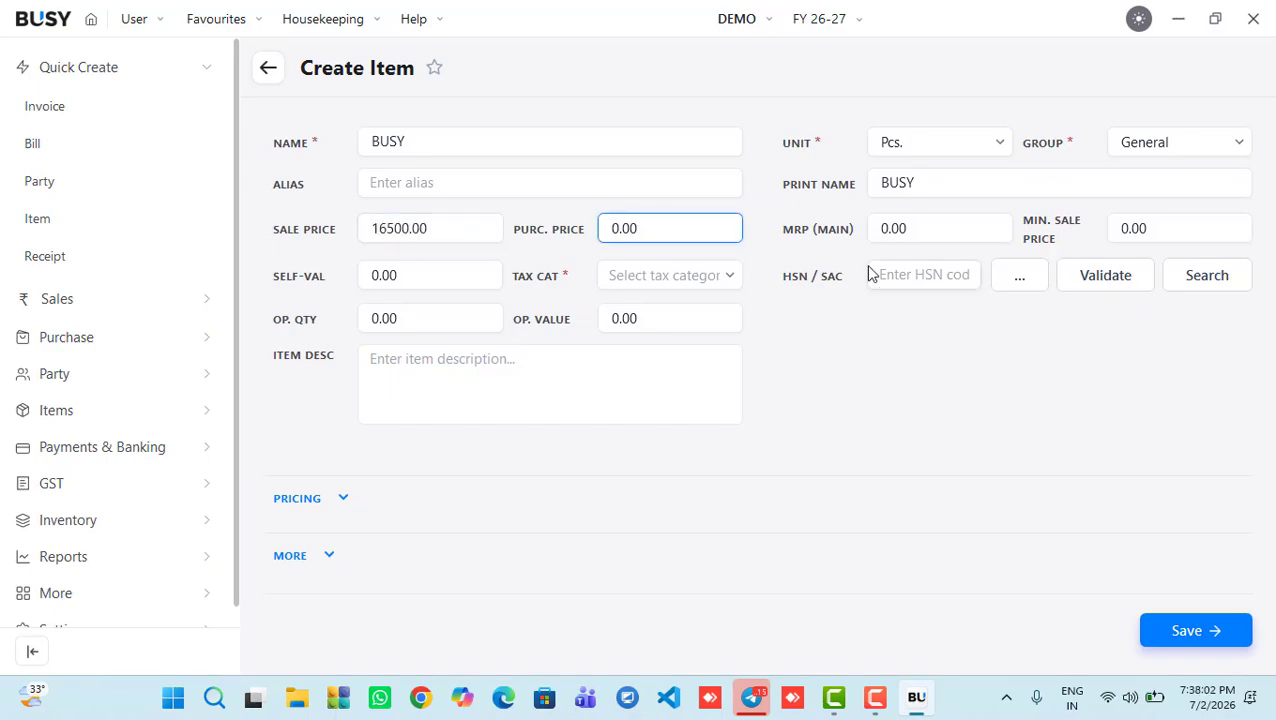
{"action": "left_click", "coordinate": [920, 276]}
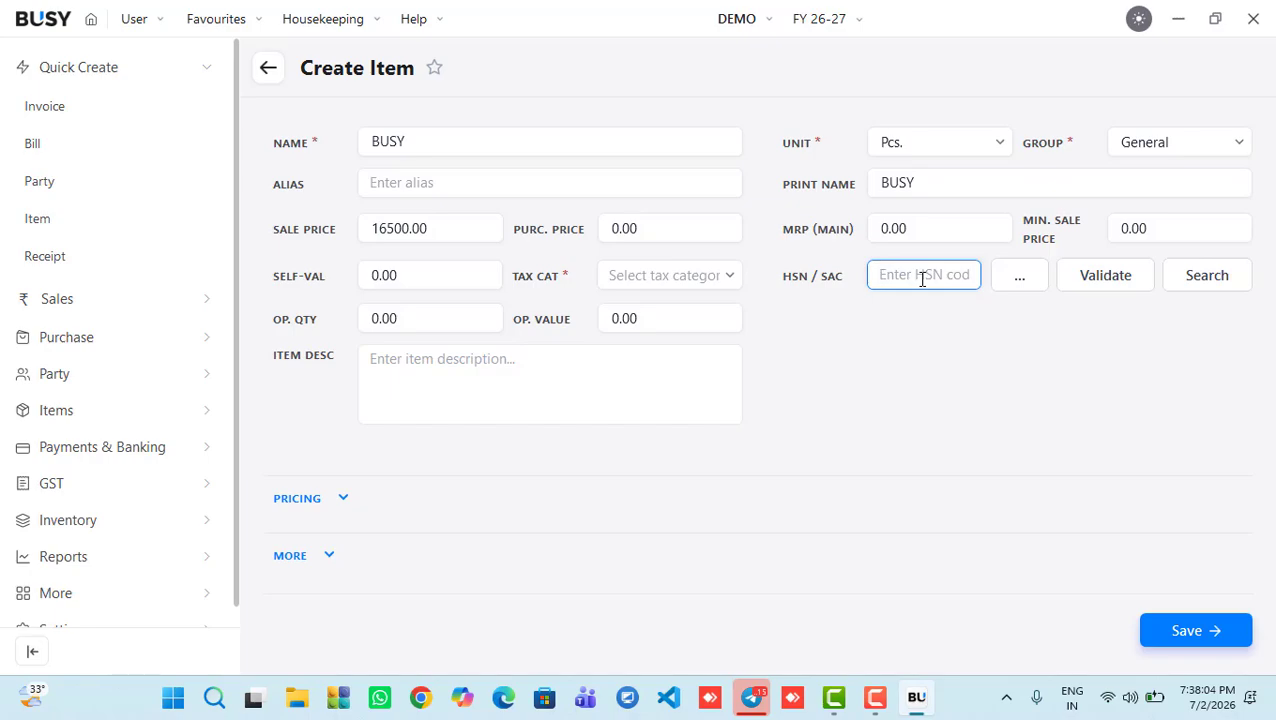
{"action": "type", "text": "981245"}
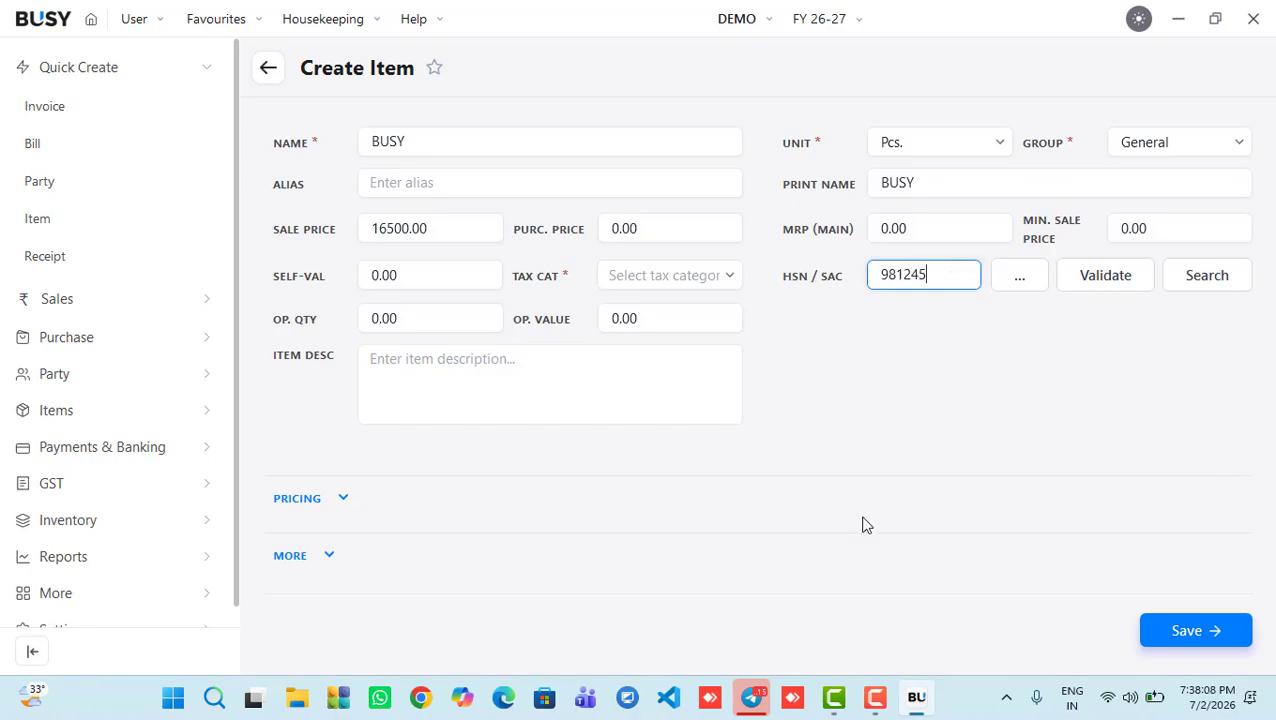
Step: Expand the Pricing and More sections and review the sale posting options
{"action": "left_click", "coordinate": [340, 499]}
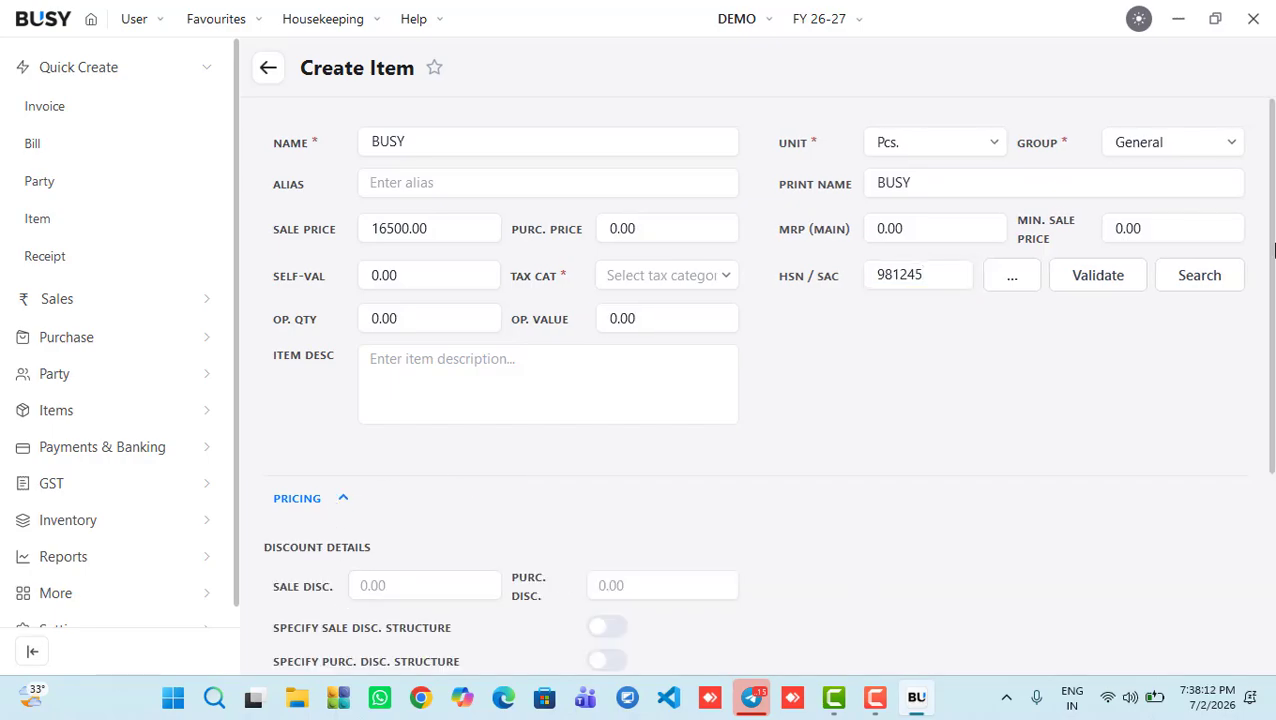
{"action": "left_click_drag", "start_coordinate": [1273, 250], "coordinate": [1268, 452]}
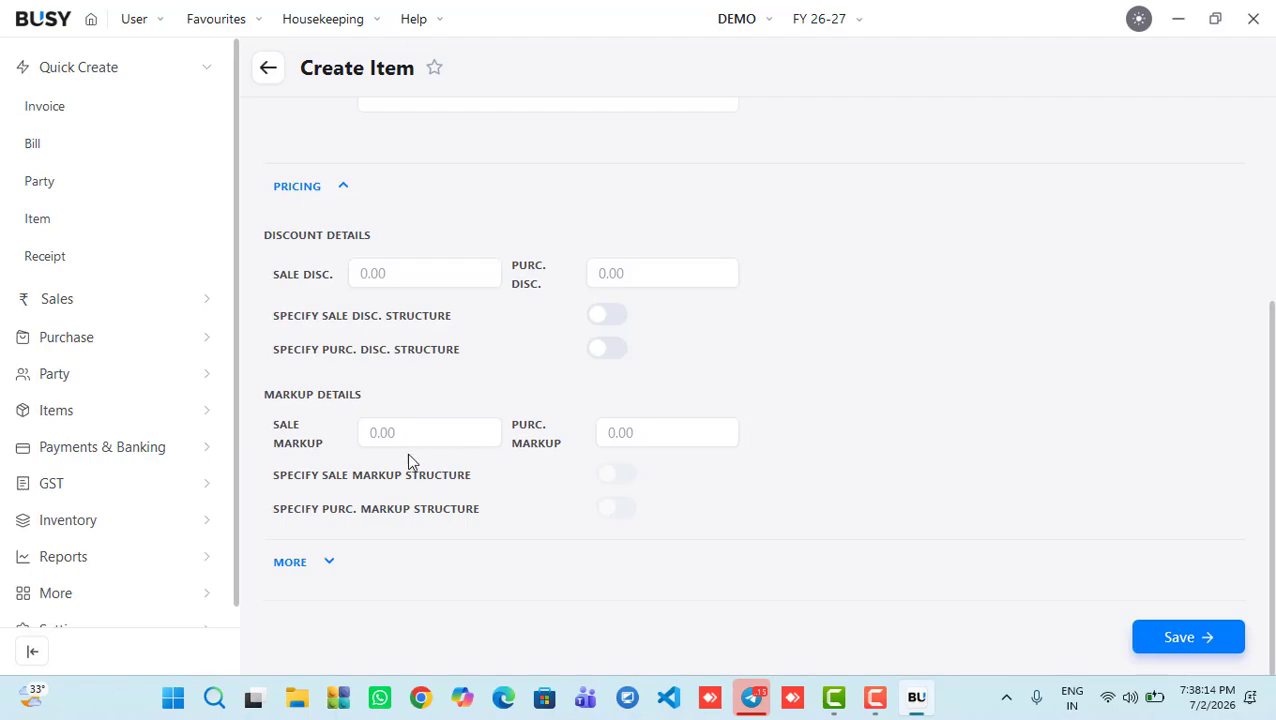
{"action": "left_click", "coordinate": [290, 562]}
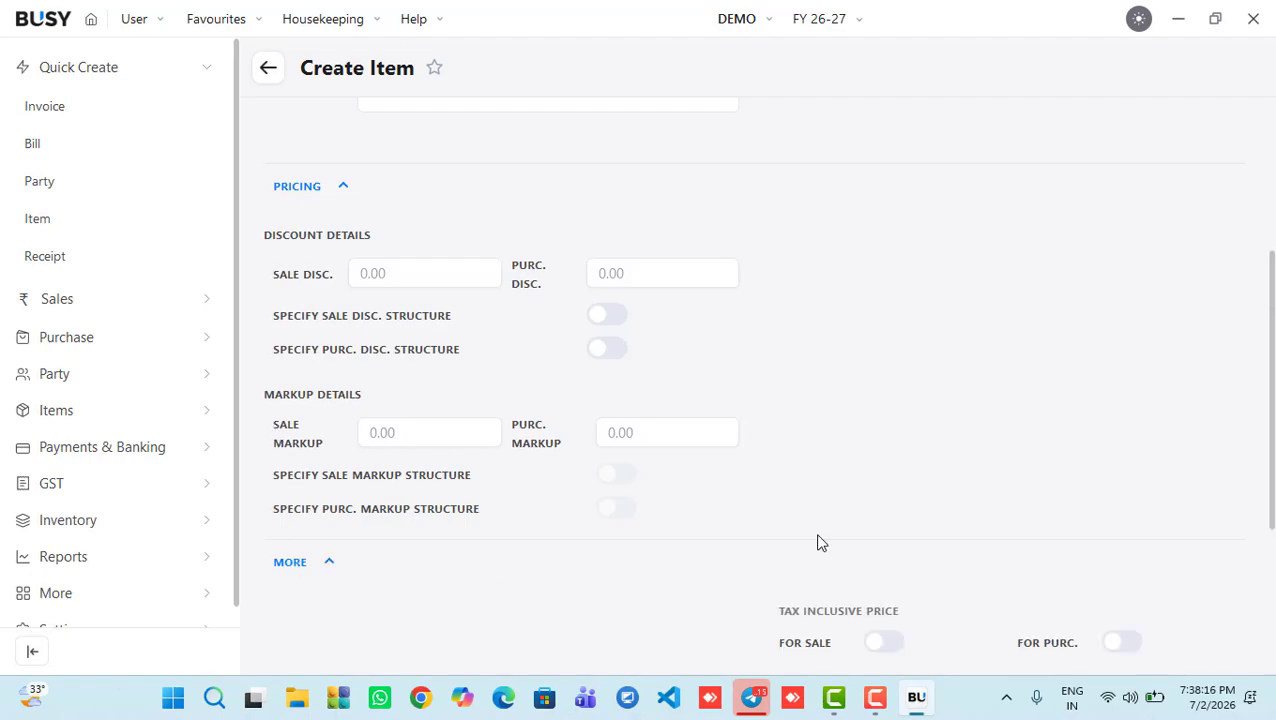
{"action": "left_click_drag", "start_coordinate": [1270, 362], "coordinate": [1273, 556]}
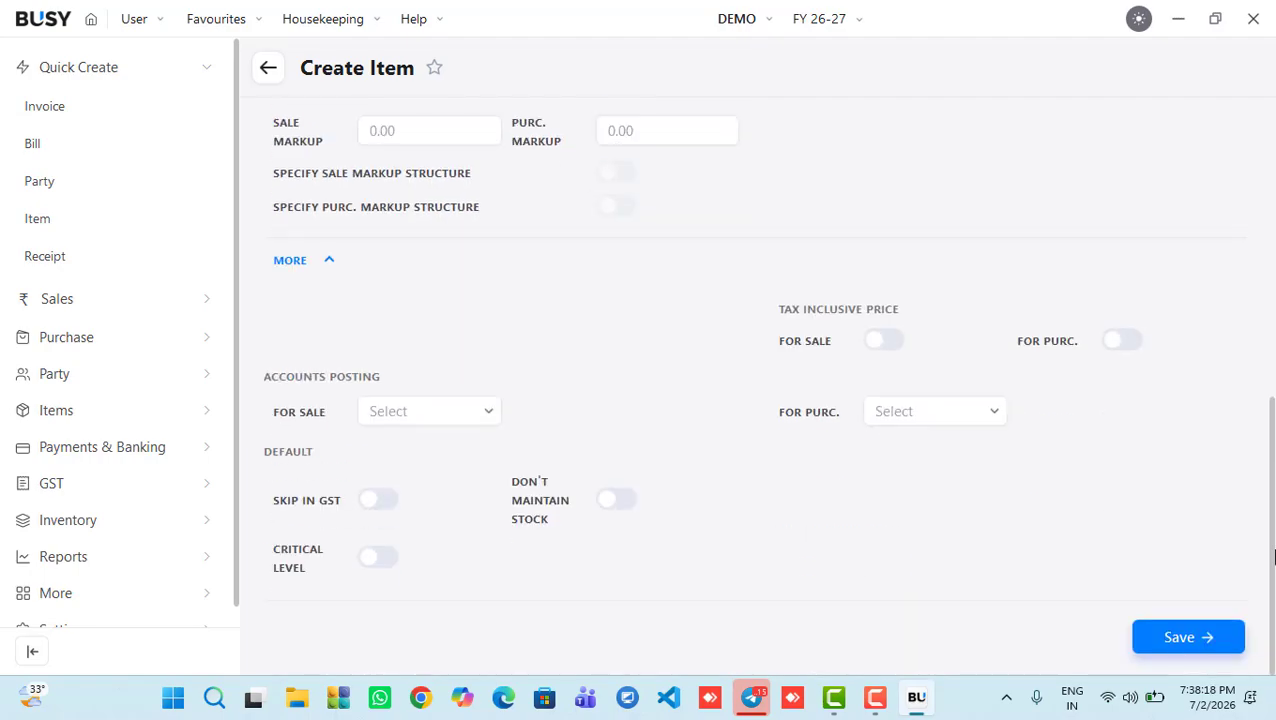
{"action": "left_click", "coordinate": [393, 411]}
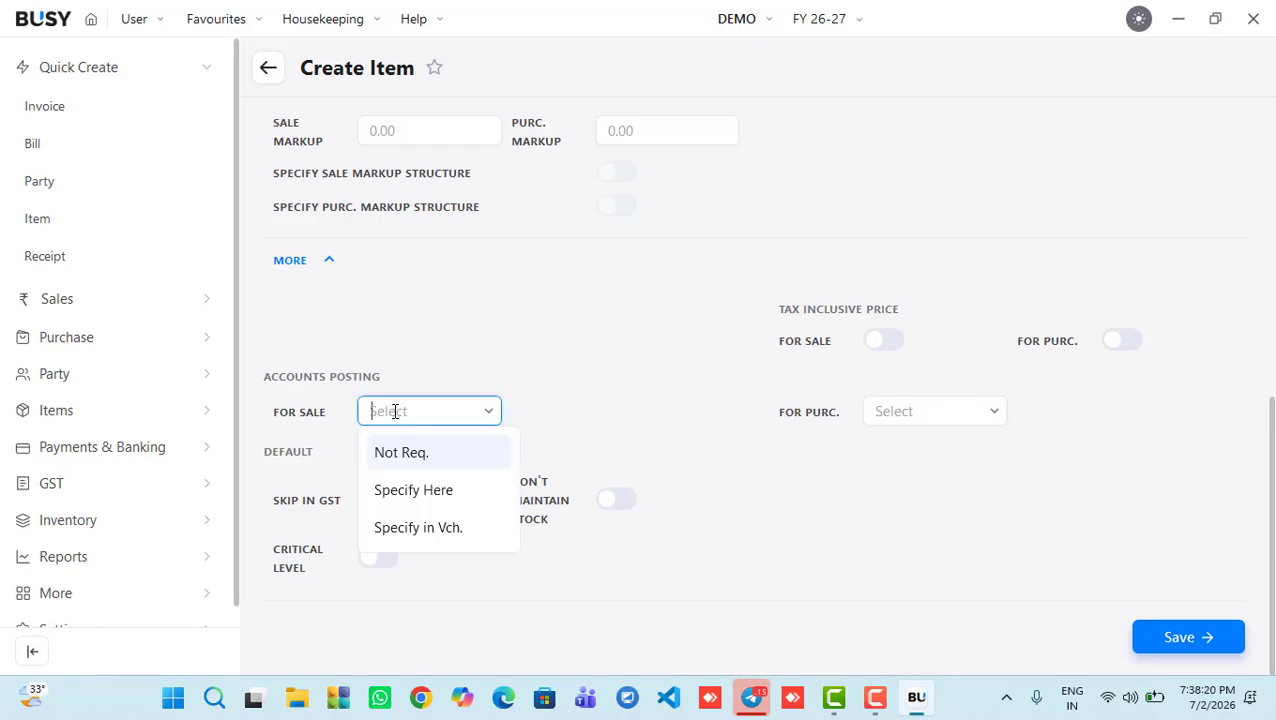
{"action": "left_click", "coordinate": [478, 411]}
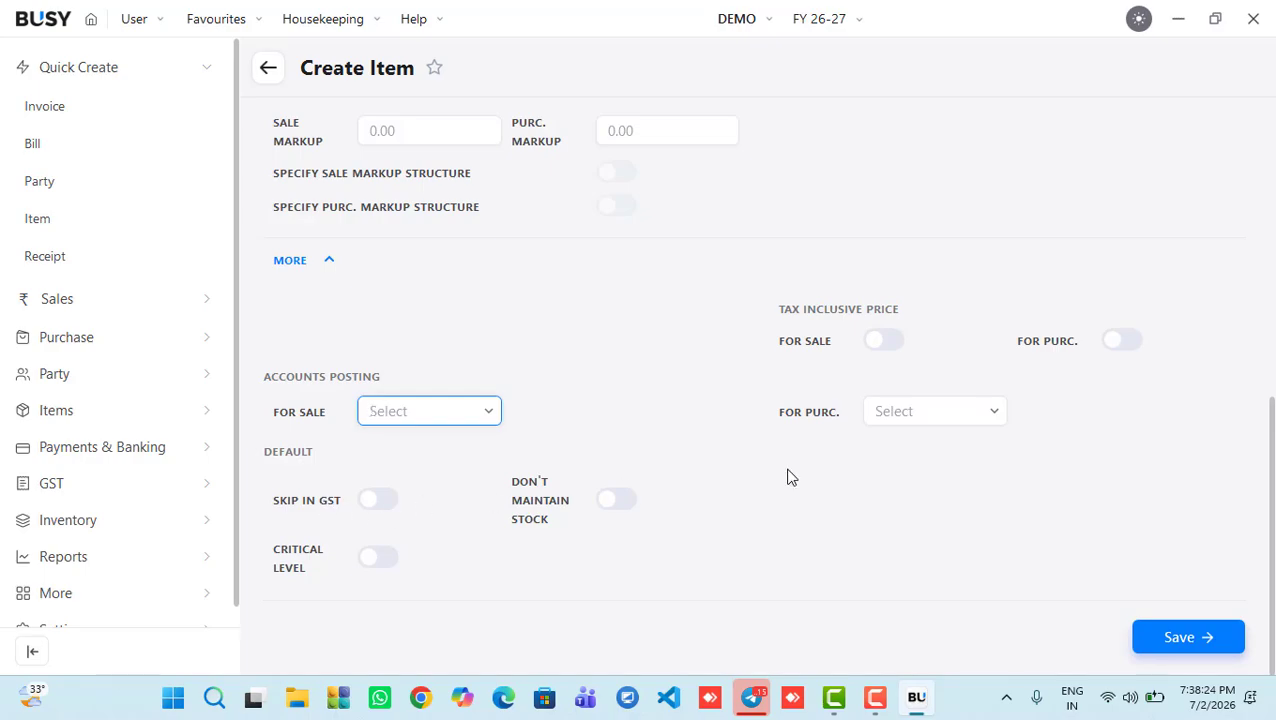
Step: Set the BUSY item's tax category to GST 18% and save it again
{"action": "left_click", "coordinate": [1184, 647]}
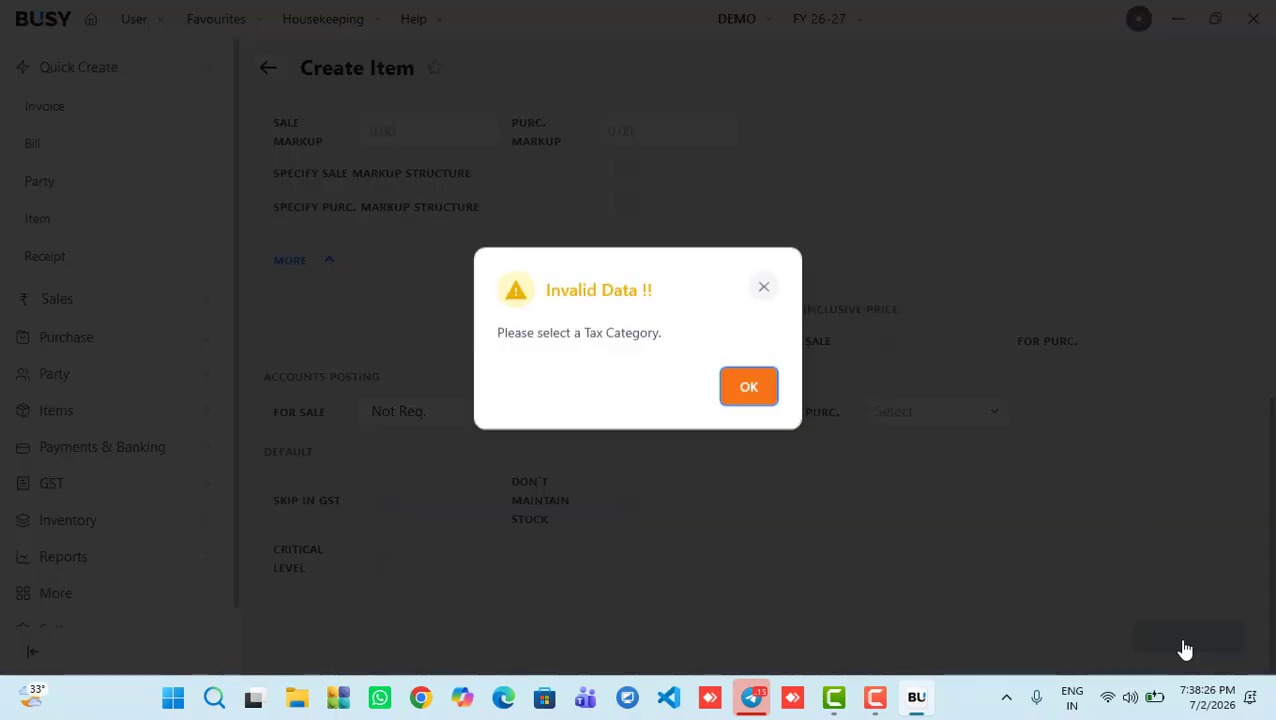
{"action": "left_click", "coordinate": [757, 397]}
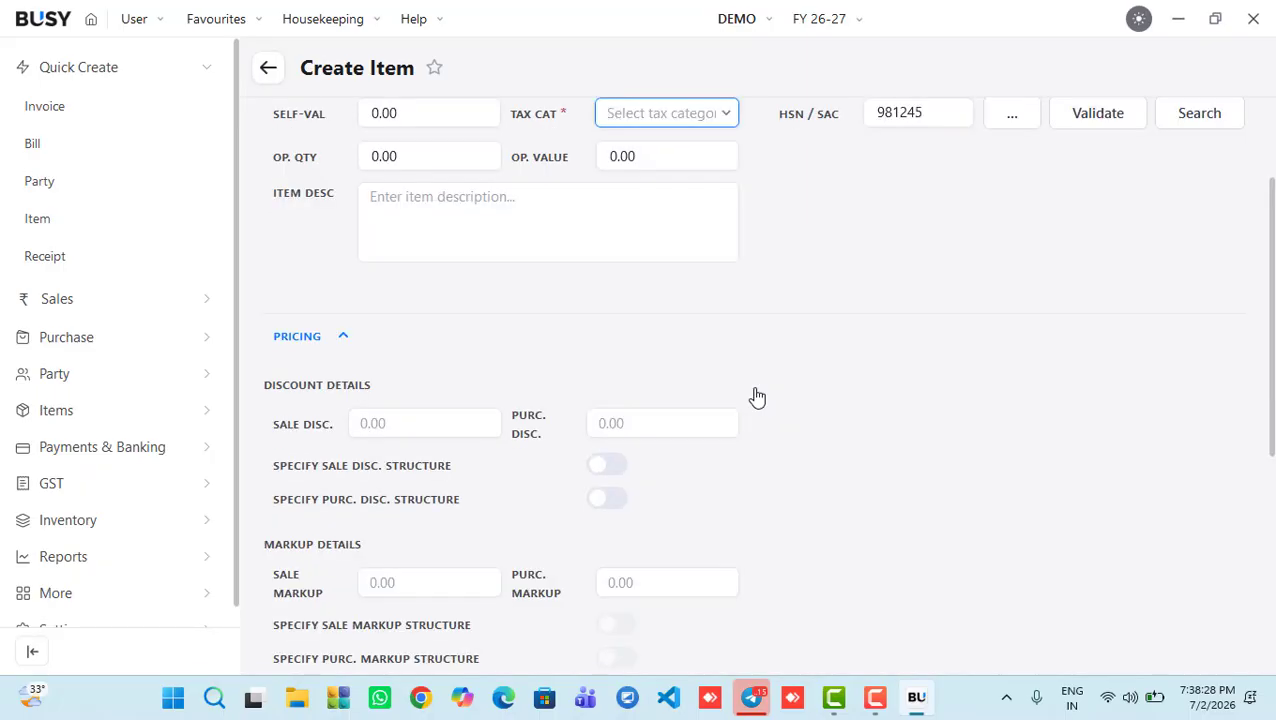
{"action": "left_click", "coordinate": [662, 112]}
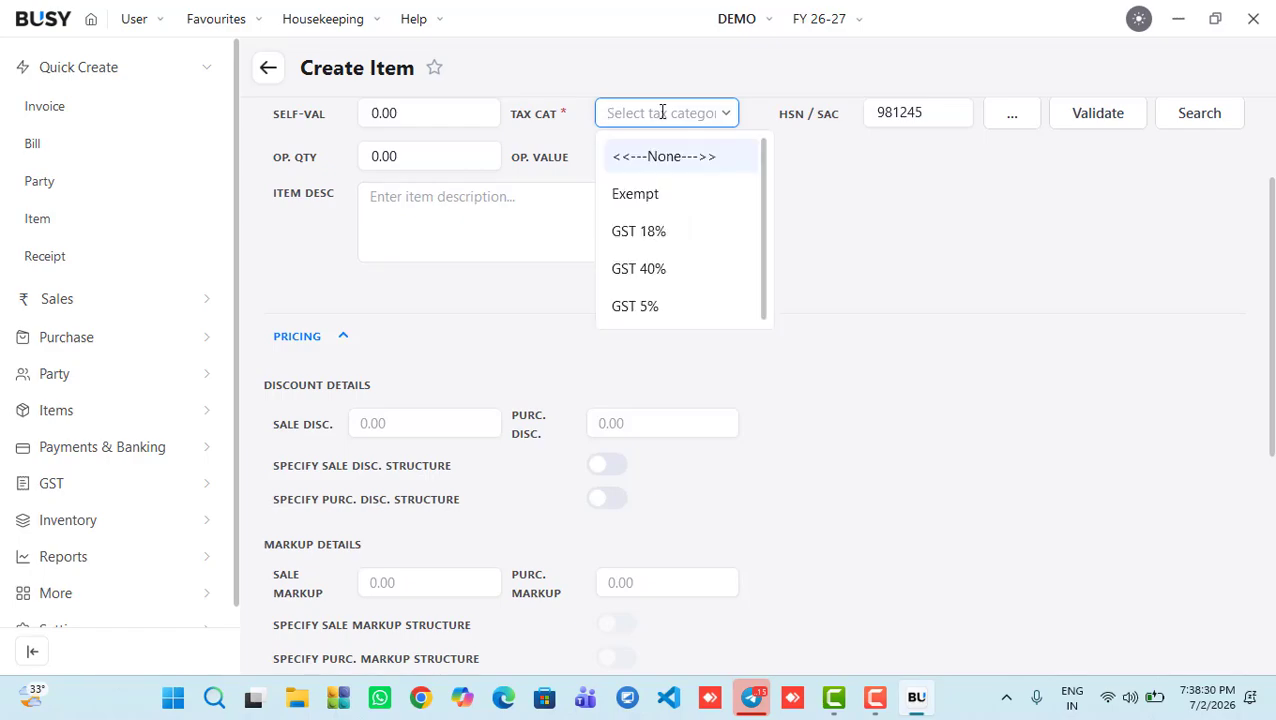
{"action": "key", "text": "Down"}
{"action": "key", "text": "Down"}
{"action": "key", "text": "Down"}
{"action": "key", "text": "Up"}
{"action": "key", "text": "Tab"}
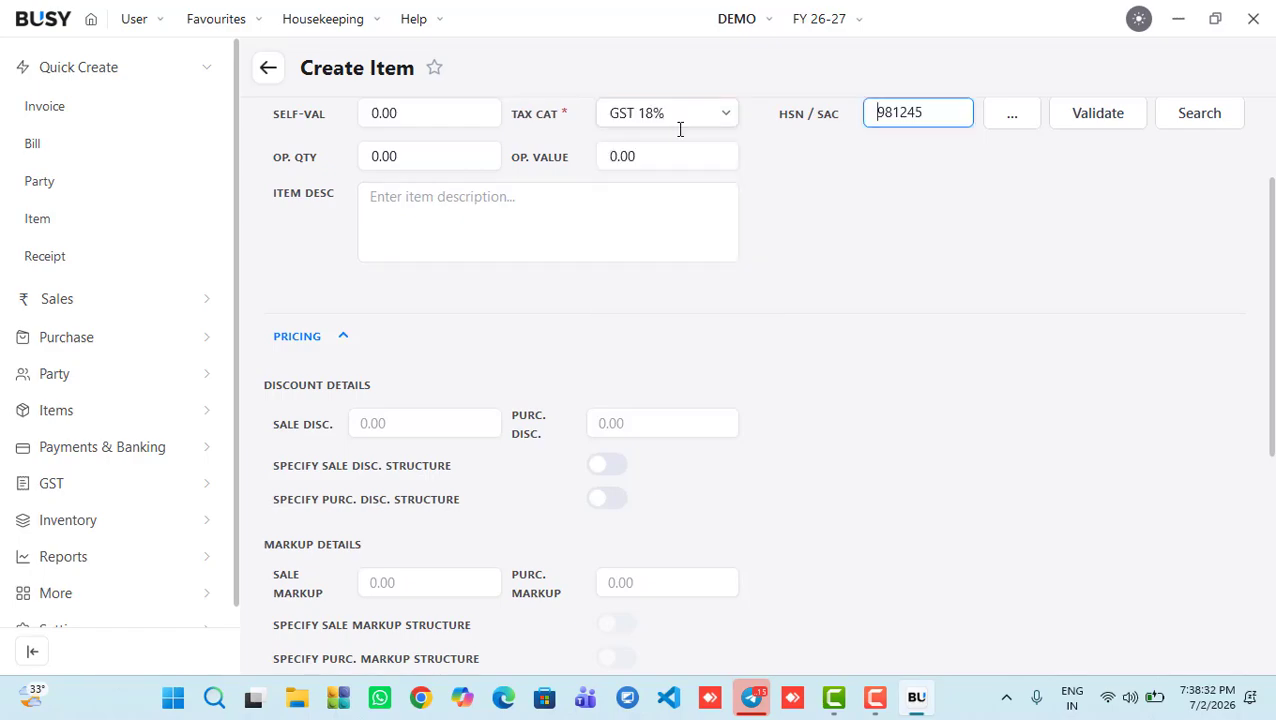
{"action": "left_click_drag", "start_coordinate": [1269, 430], "coordinate": [1274, 672]}
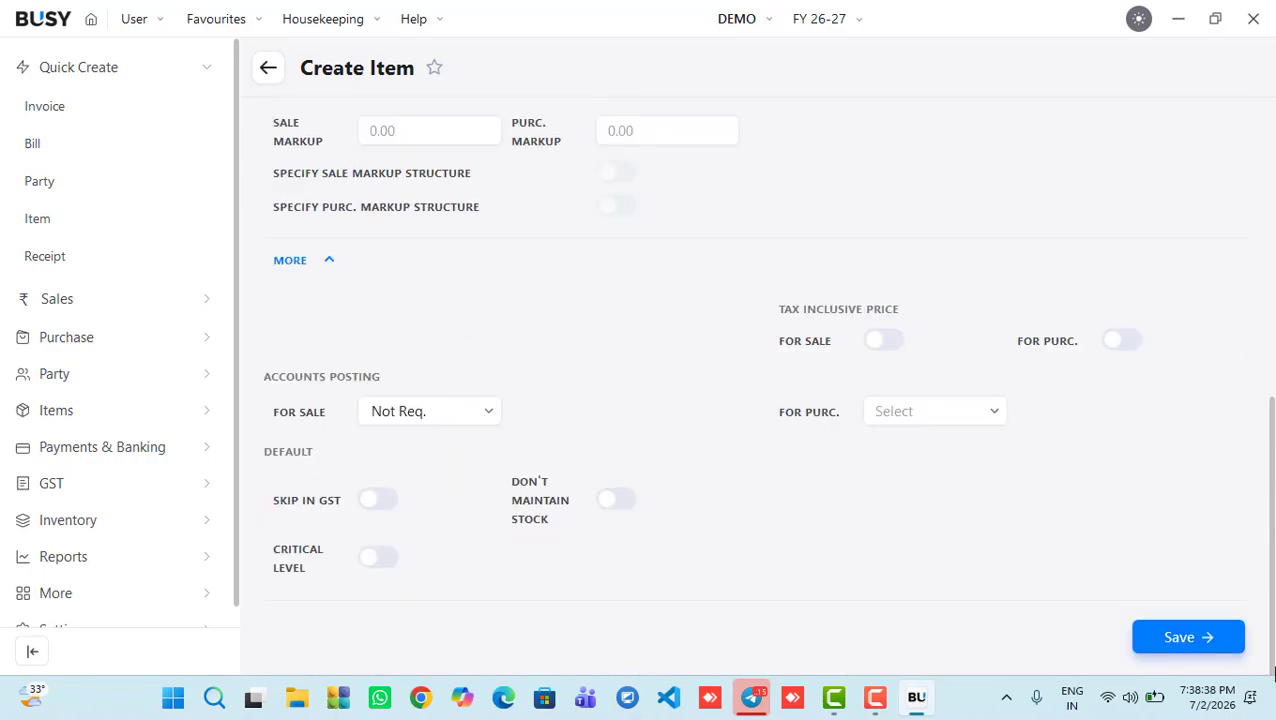
{"action": "left_click", "coordinate": [1188, 637]}
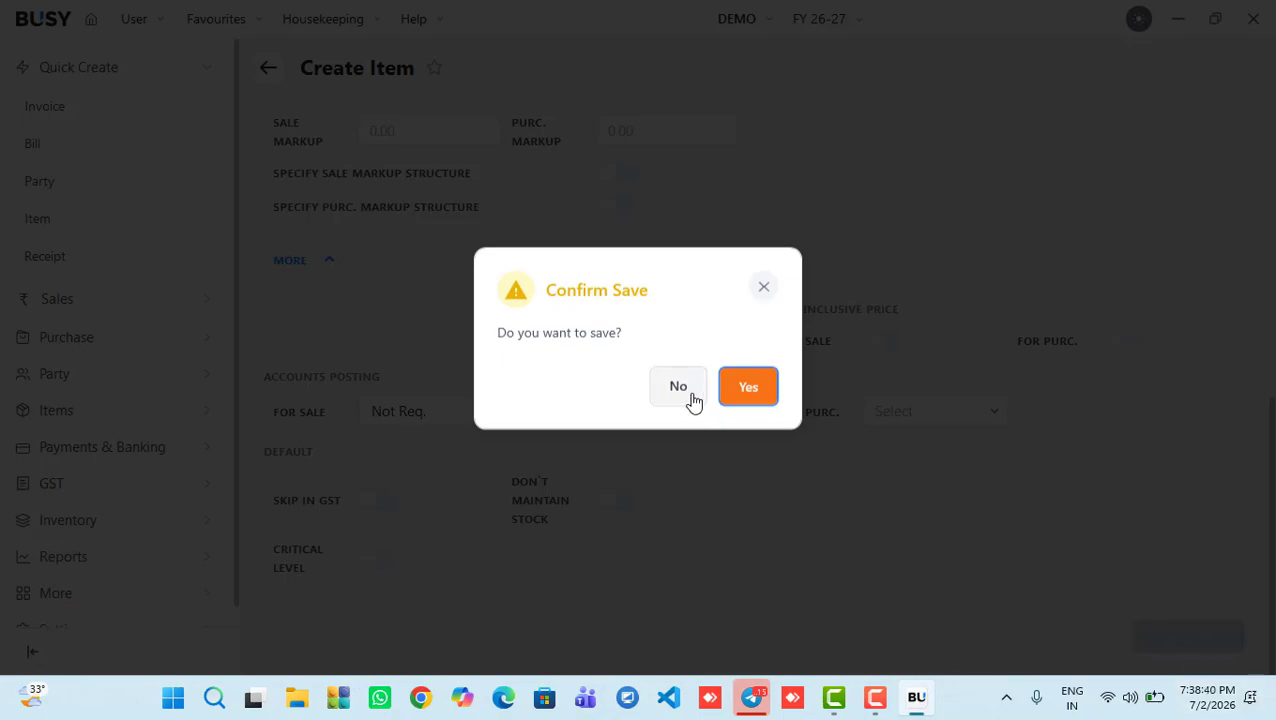
Step: Confirm saving the item and enter quantity 1 with a 10 discount on the invoice row
{"action": "left_click", "coordinate": [752, 390]}
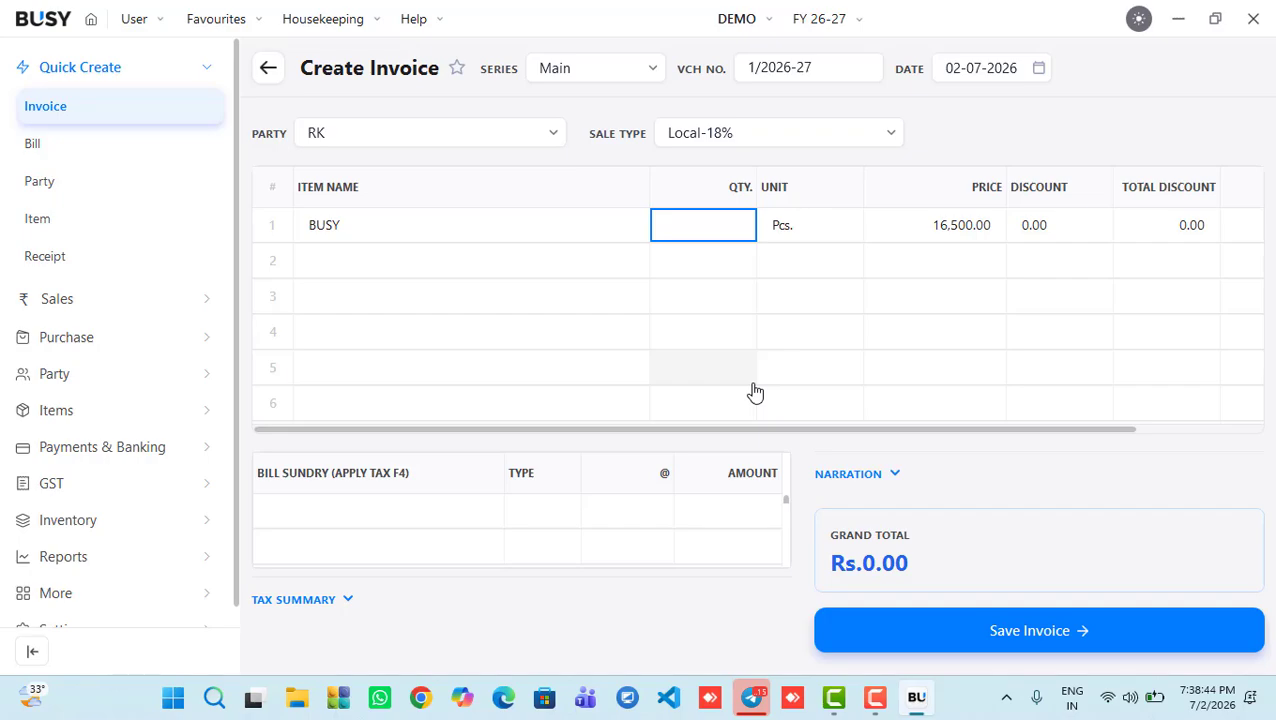
{"action": "type", "text": "1"}
{"action": "key", "text": "Return"}
{"action": "key", "text": "Return"}
{"action": "key", "text": "Return"}
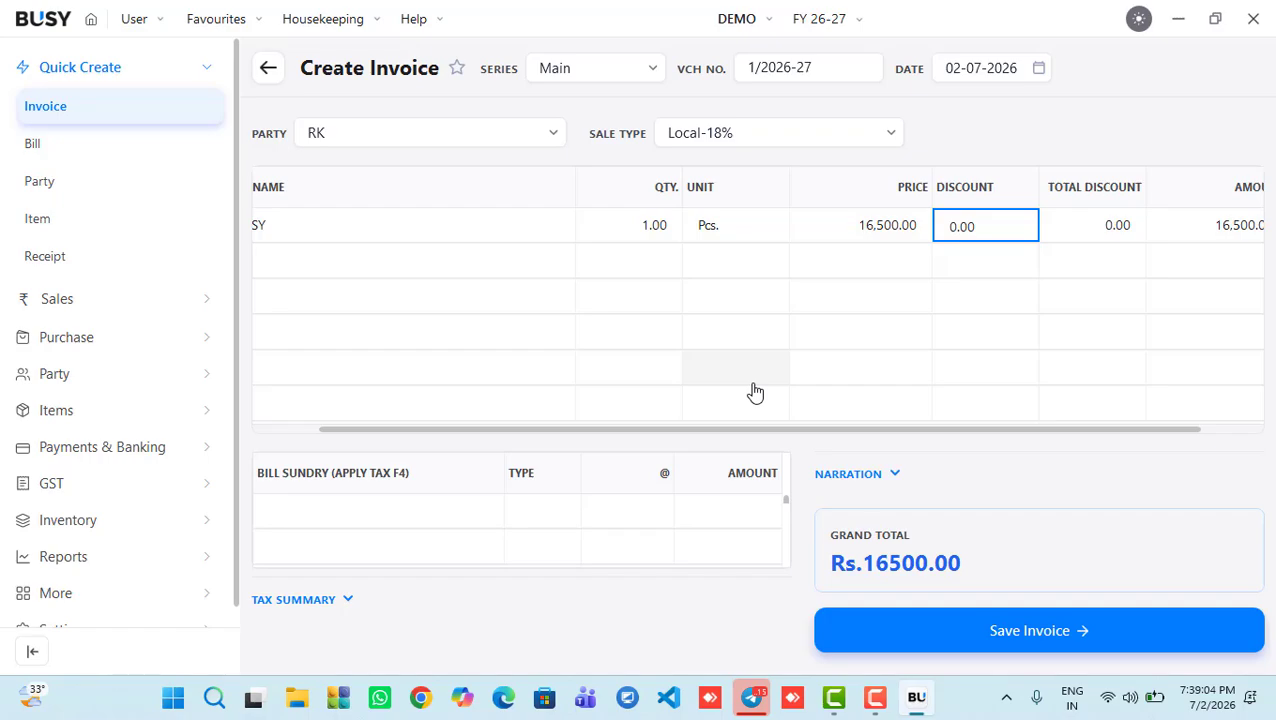
{"action": "type", "text": "5"}
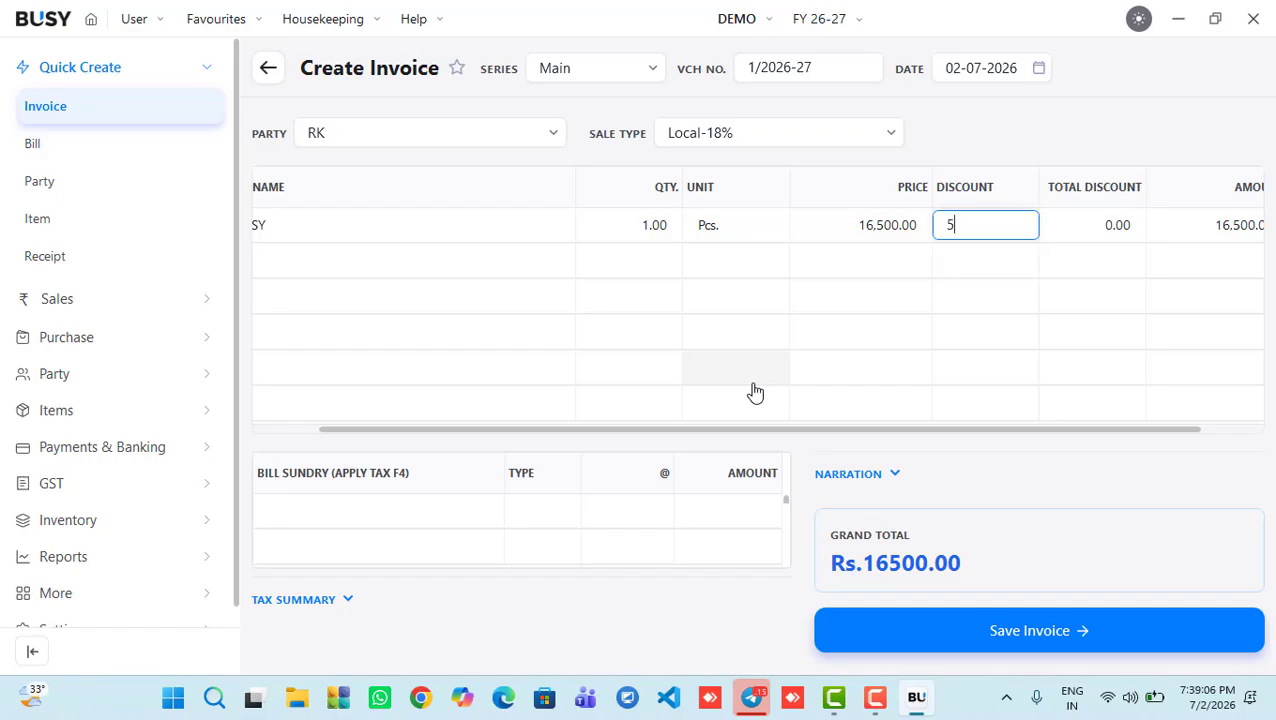
{"action": "key", "text": "BackSpace"}
{"action": "type", "text": "10"}
{"action": "key", "text": "Return"}
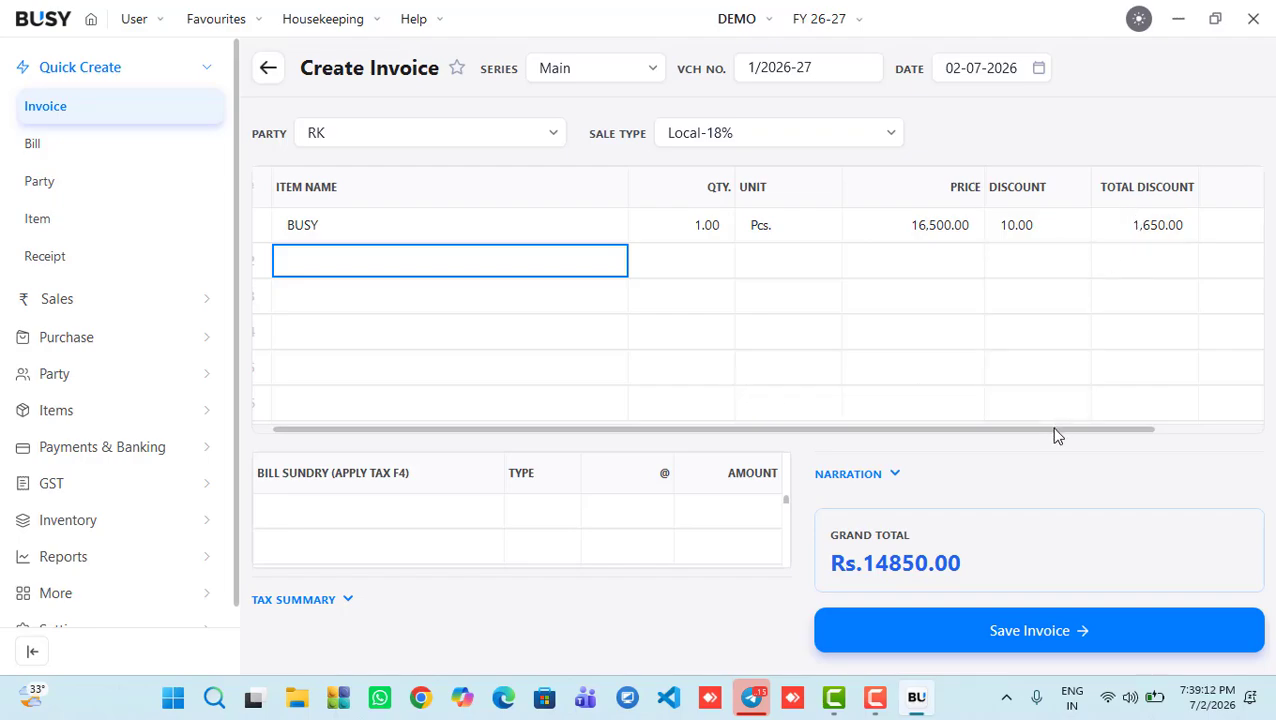
{"action": "left_click_drag", "start_coordinate": [1051, 430], "coordinate": [931, 463]}
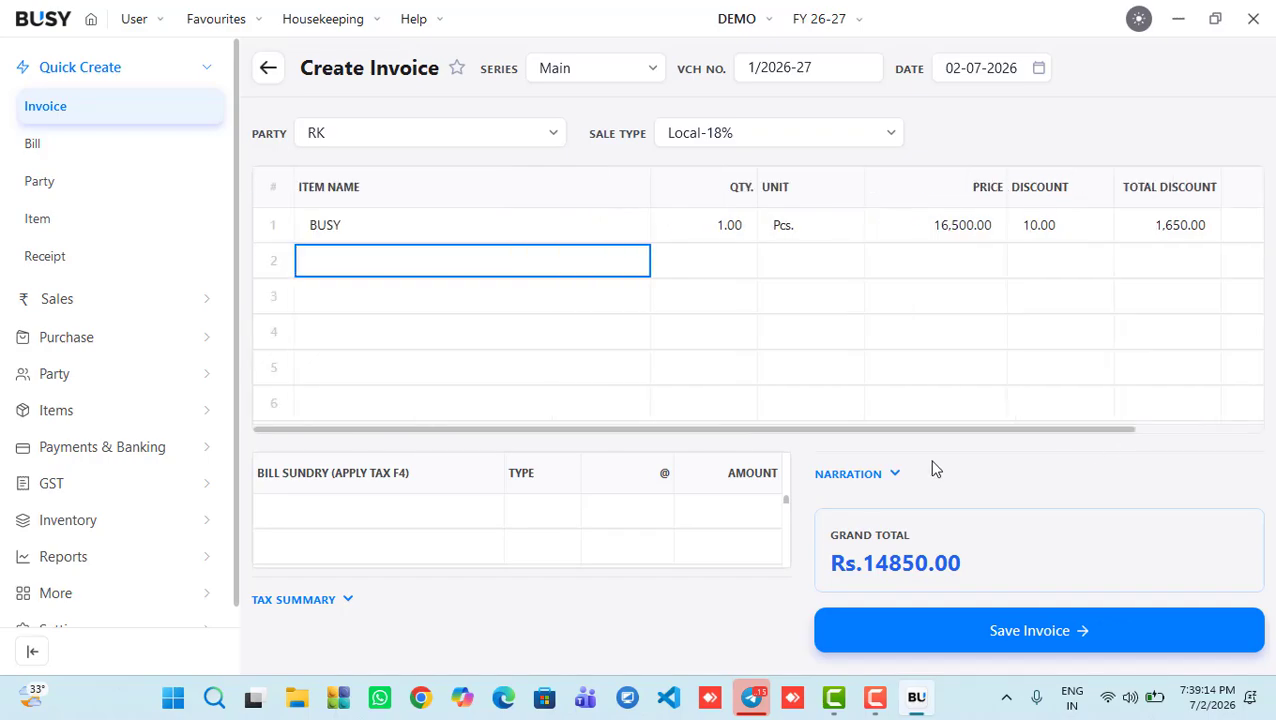
Step: Add Freight & Forwarding Charges as a bill sundry row at 0.00
{"action": "left_click", "coordinate": [366, 513]}
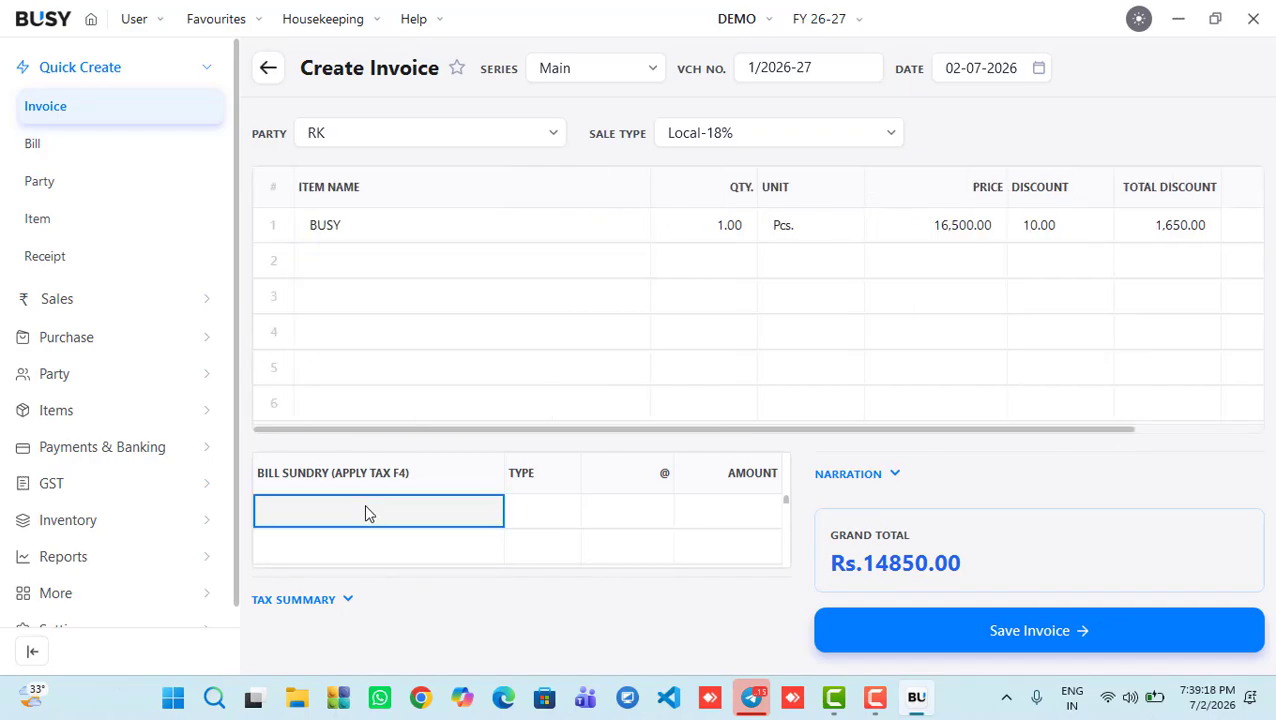
{"action": "type", "text": "F"}
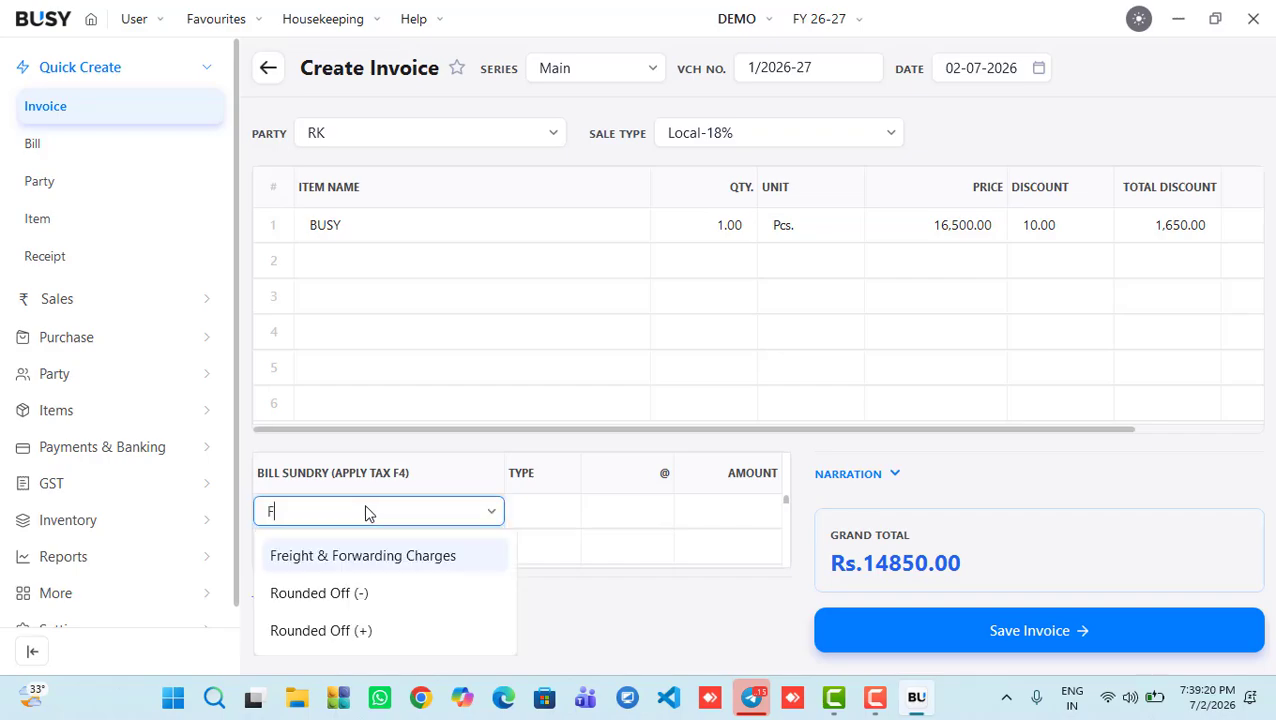
{"action": "key", "text": "BackSpace"}
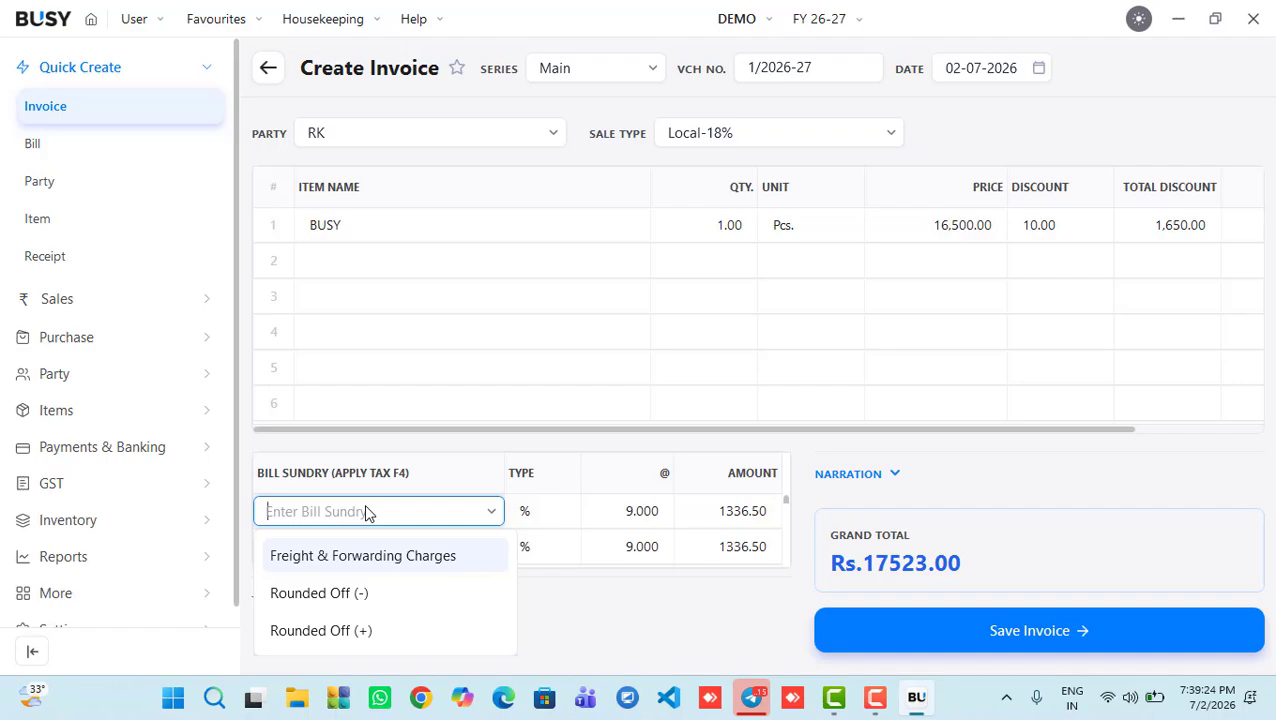
{"action": "key", "text": "Return"}
Step: Move between the Freight & Forwarding Charges and SGST 9% sundry rows
{"action": "left_click", "coordinate": [412, 528]}
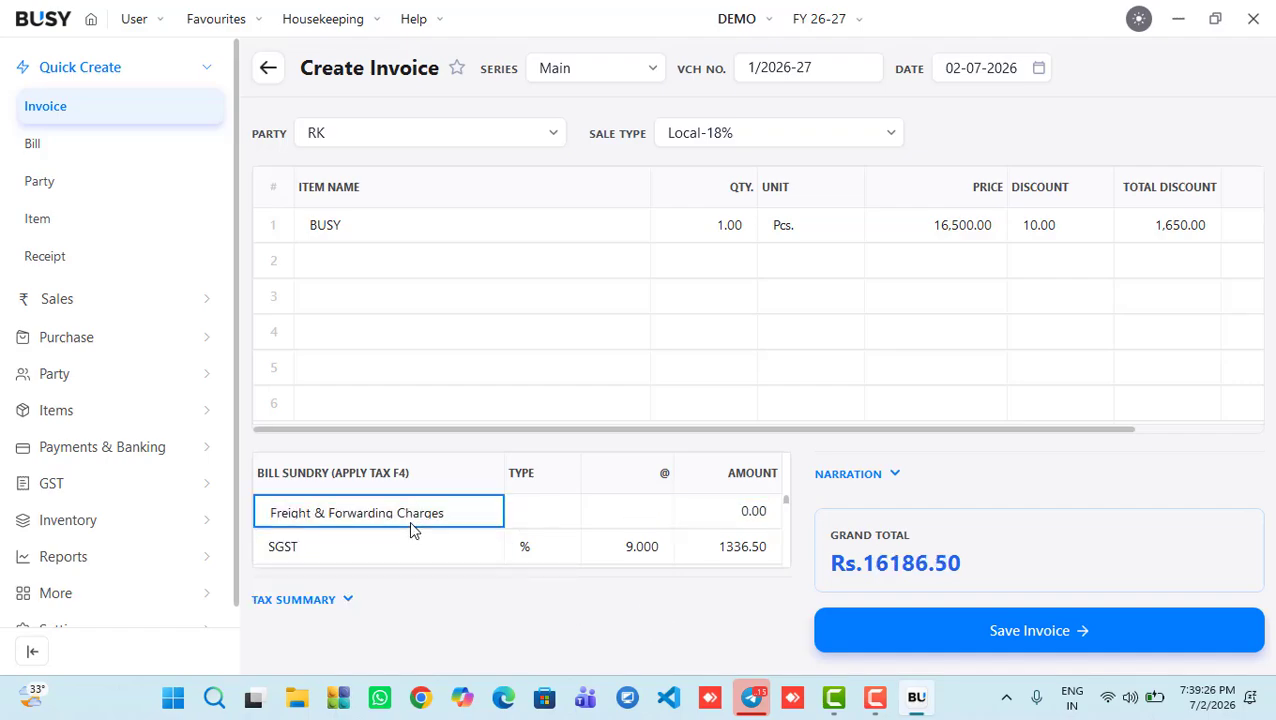
{"action": "key", "text": "Down"}
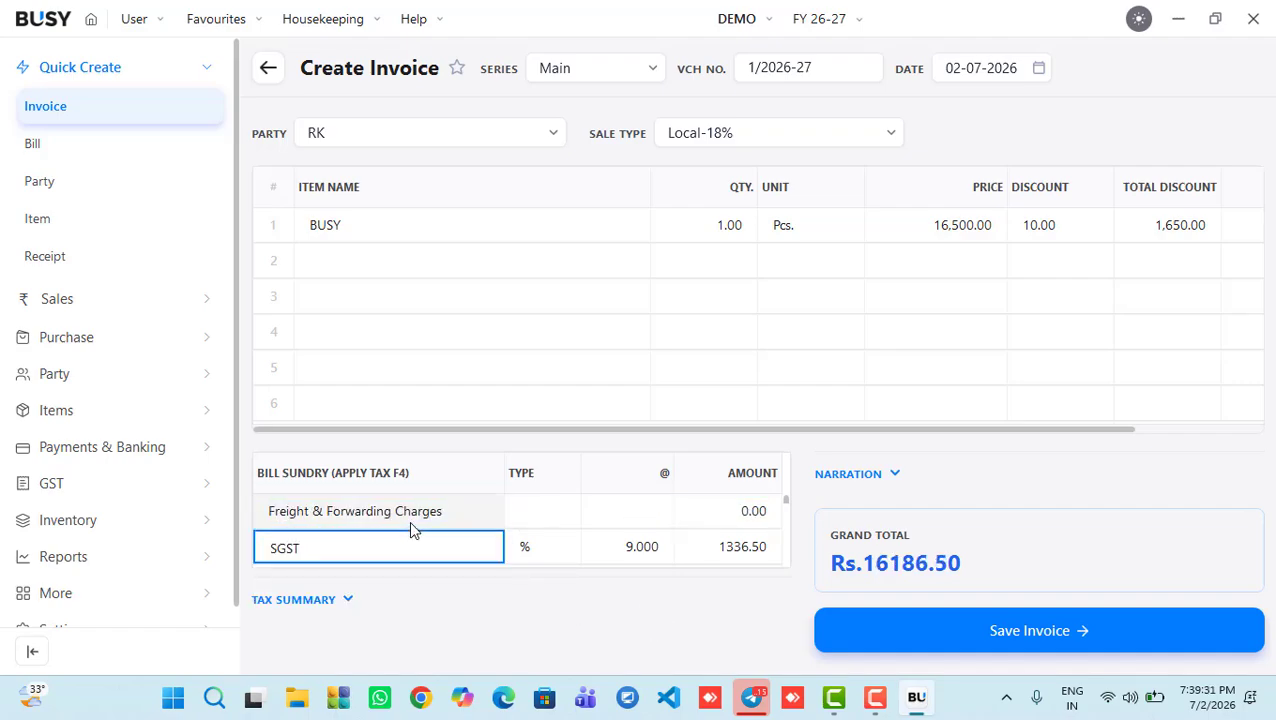
{"action": "left_click", "coordinate": [411, 521]}
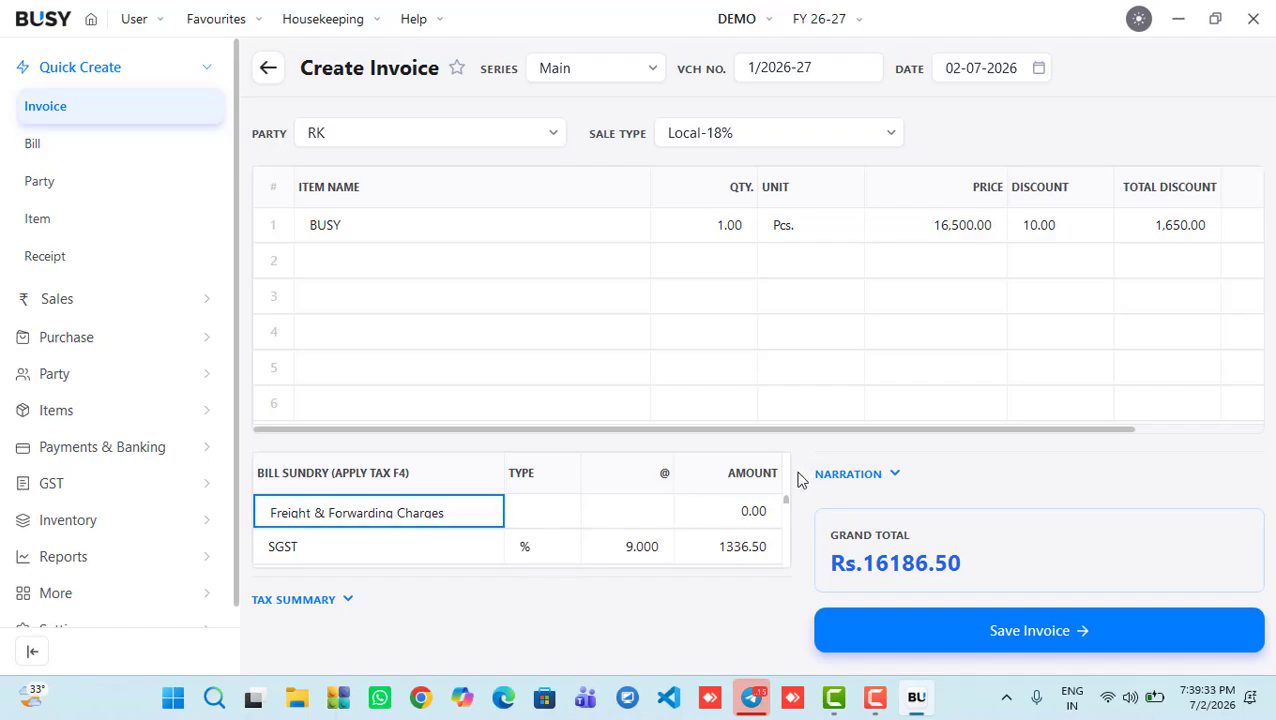
{"action": "left_click", "coordinate": [785, 469]}
{"action": "left_click", "coordinate": [387, 510]}
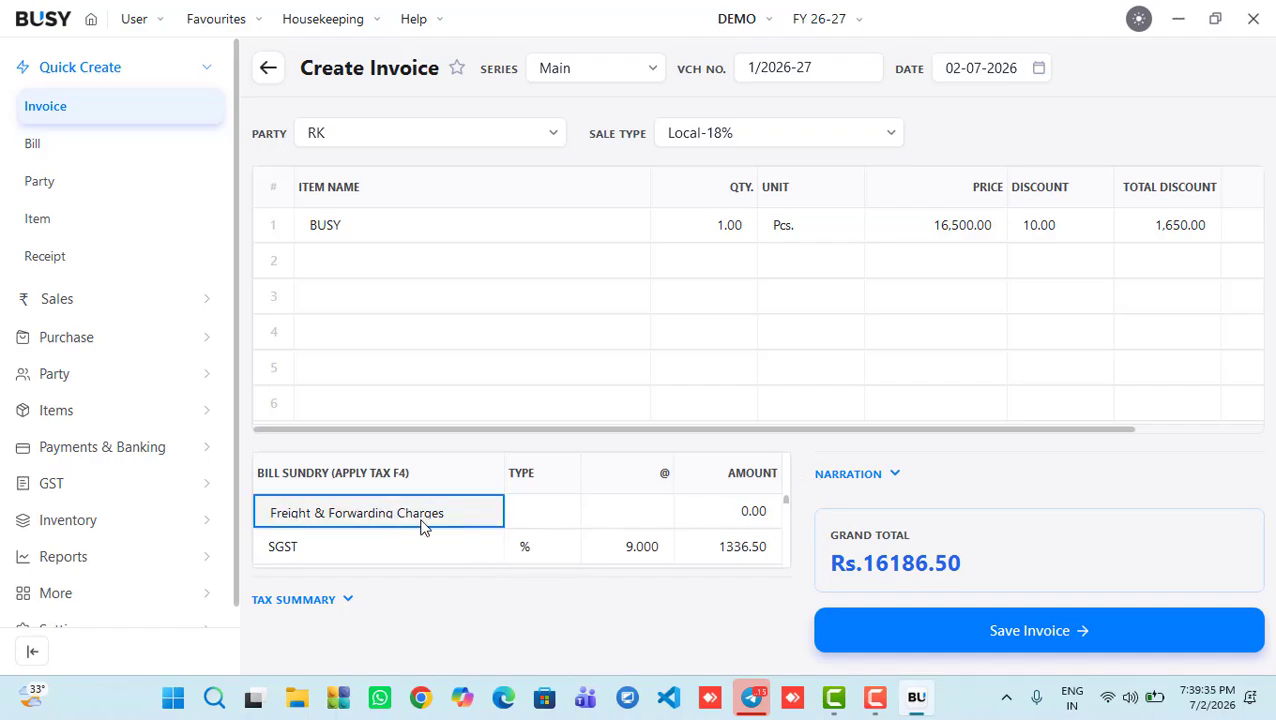
{"action": "key", "text": "Down"}
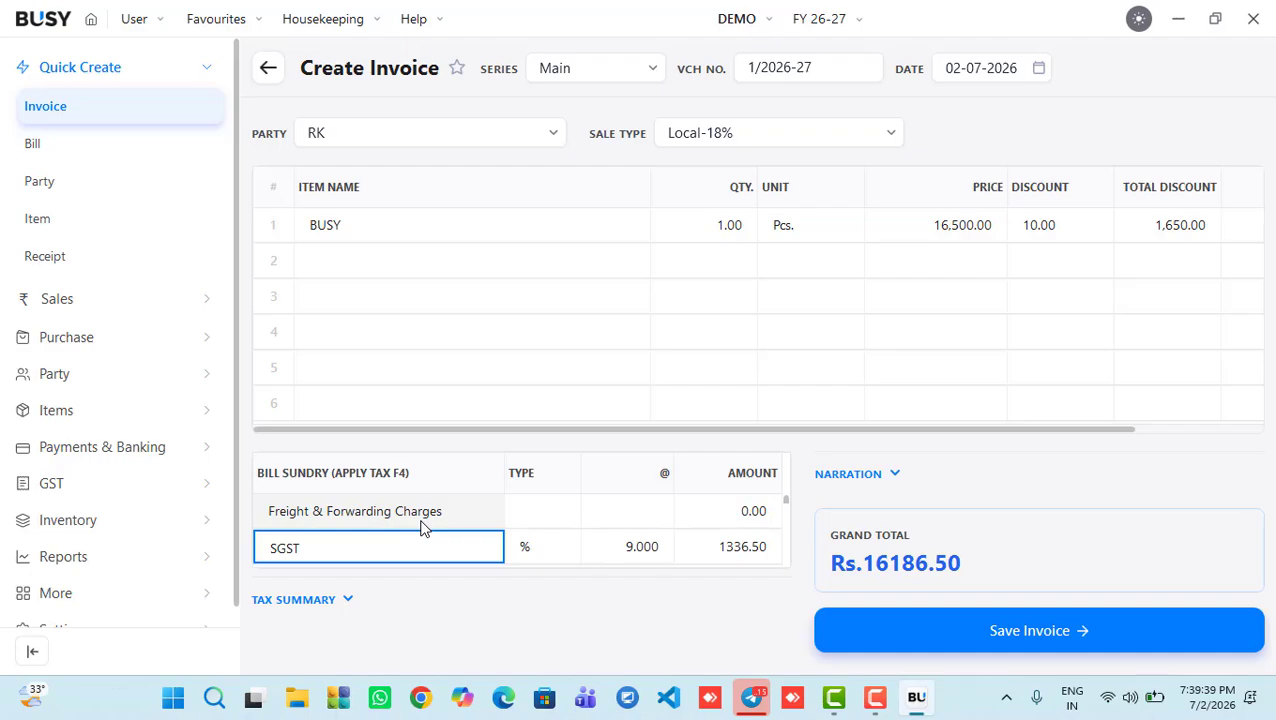
Step: Quit the unsaved invoice without saving it
{"action": "key", "text": "Escape"}
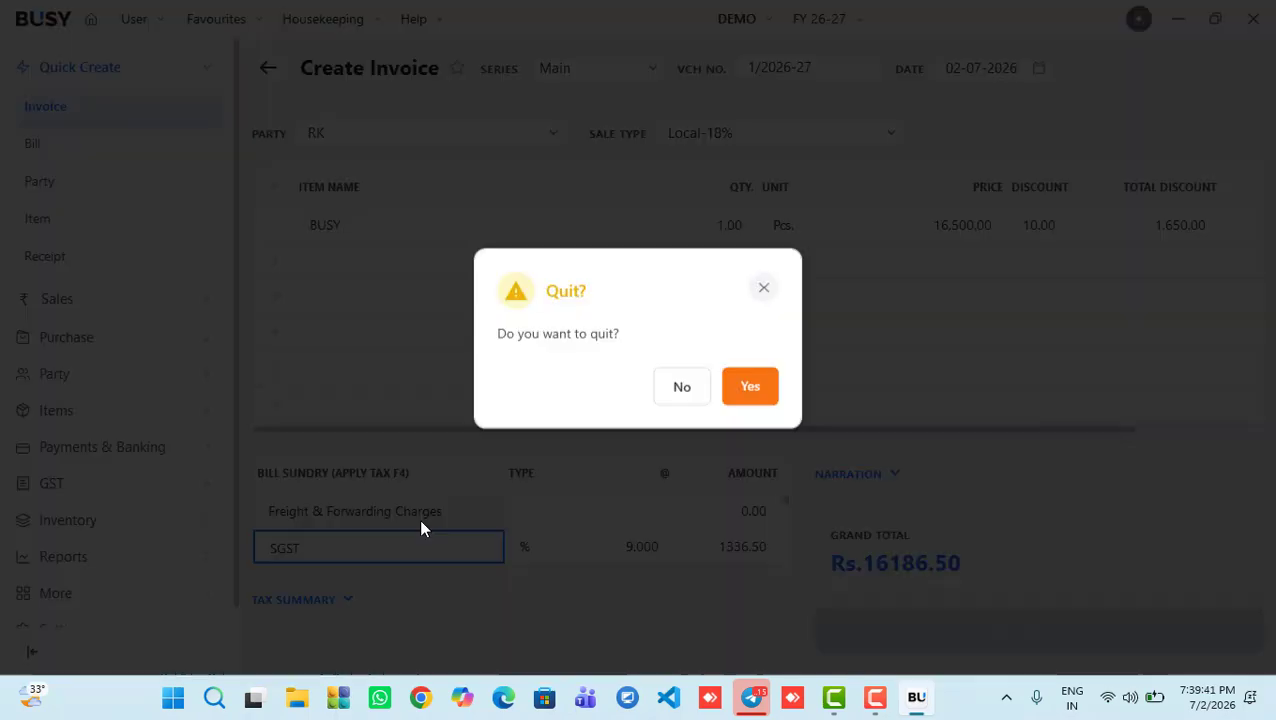
{"action": "key", "text": "Left"}
{"action": "key", "text": "Right"}
{"action": "key", "text": "Return"}
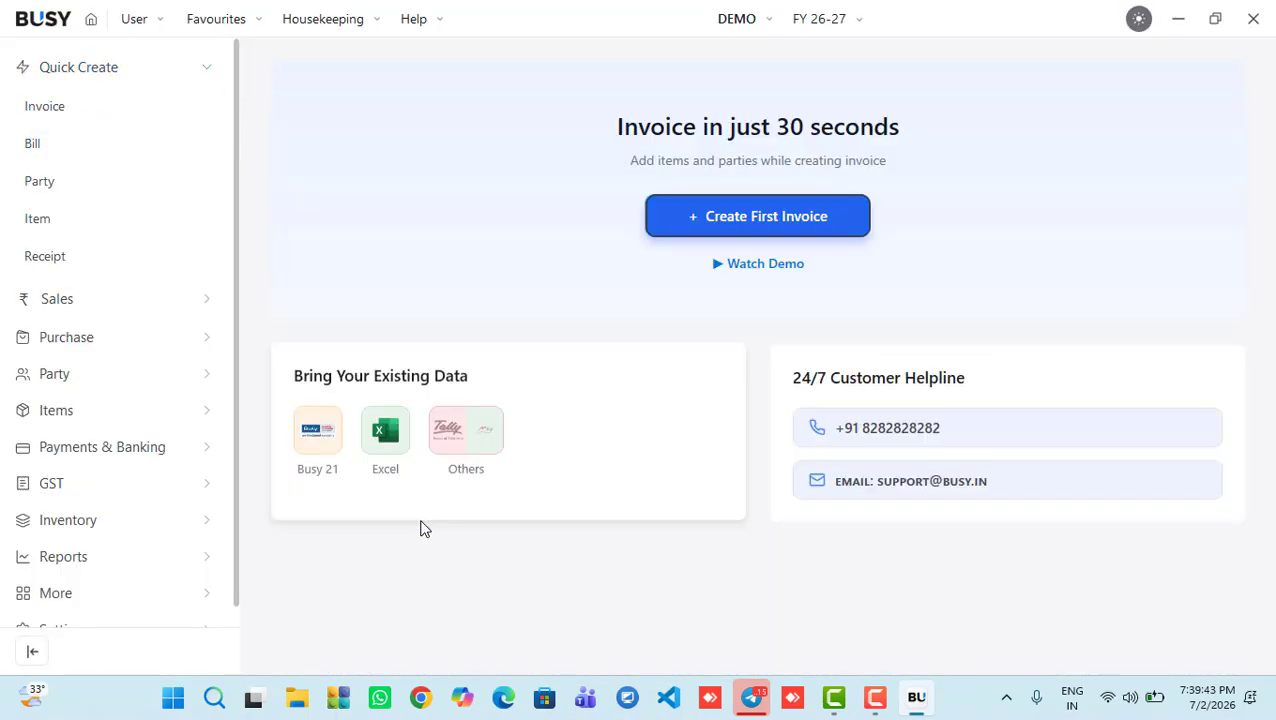
Step: Start a new sales invoice for party RK with sale type Local-18%
{"action": "left_click", "coordinate": [712, 216]}
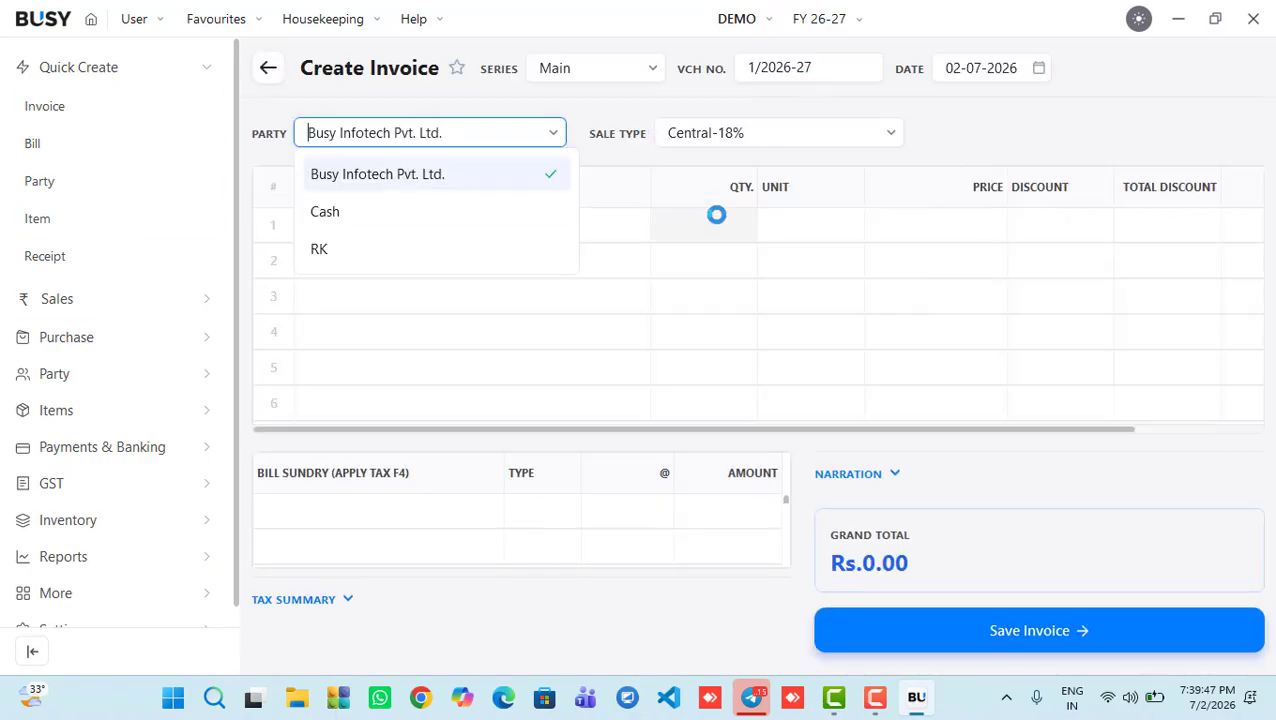
{"action": "key", "text": "Down"}
{"action": "key", "text": "Down"}
{"action": "key", "text": "Return"}
{"action": "key", "text": "Return"}
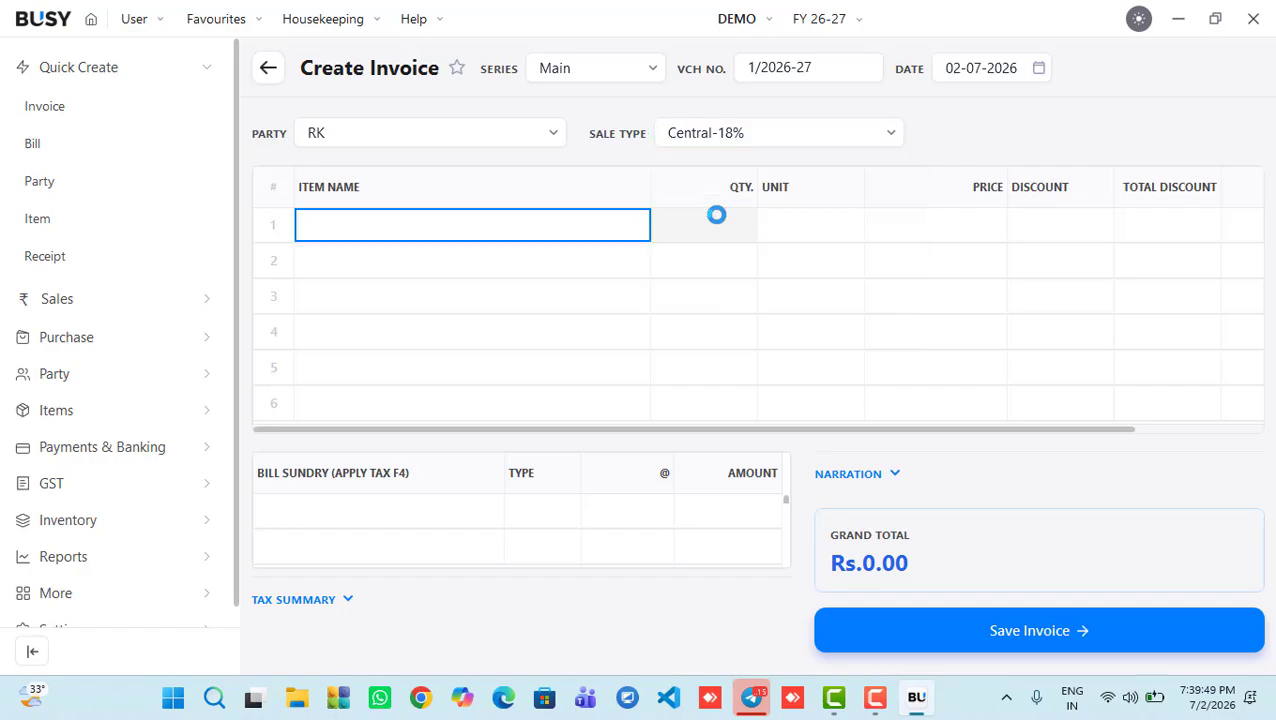
{"action": "key", "text": "shift+Tab"}
{"action": "type", "text": "L"}
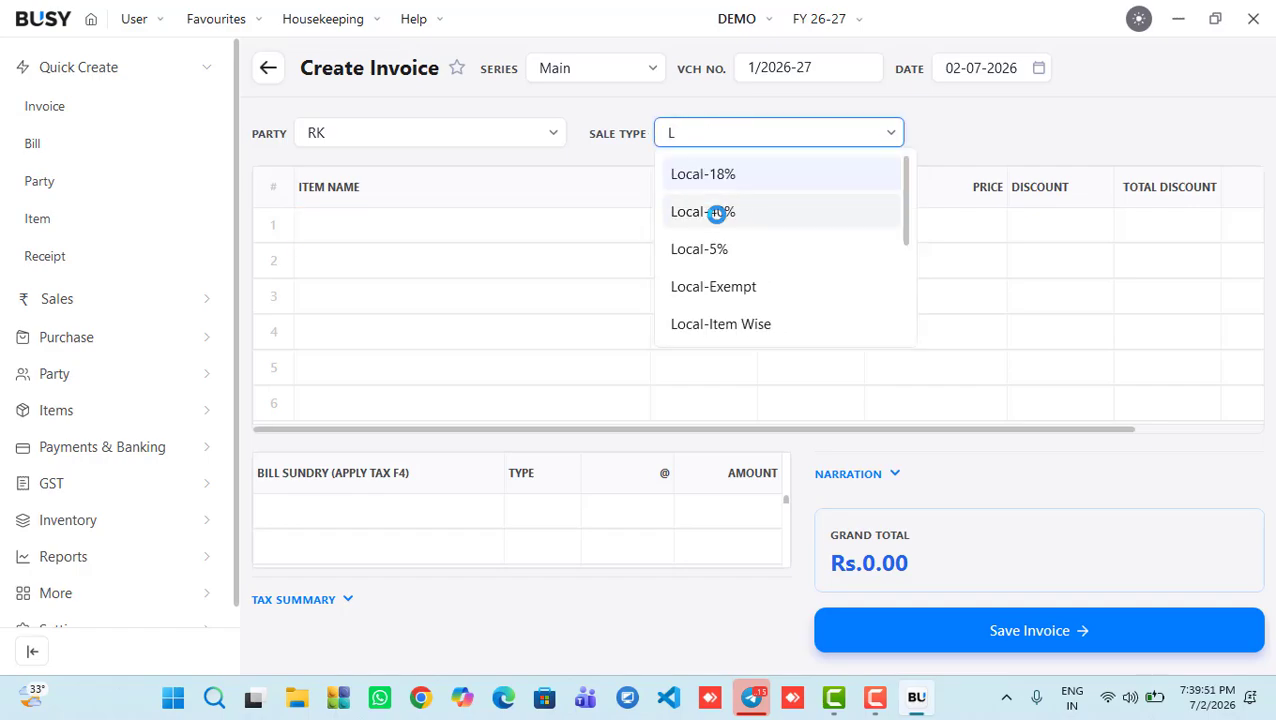
{"action": "key", "text": "Return"}
Step: Add item BUSY with quantity 1 and 10% discount, then delete the extra item row
{"action": "key", "text": "Return"}
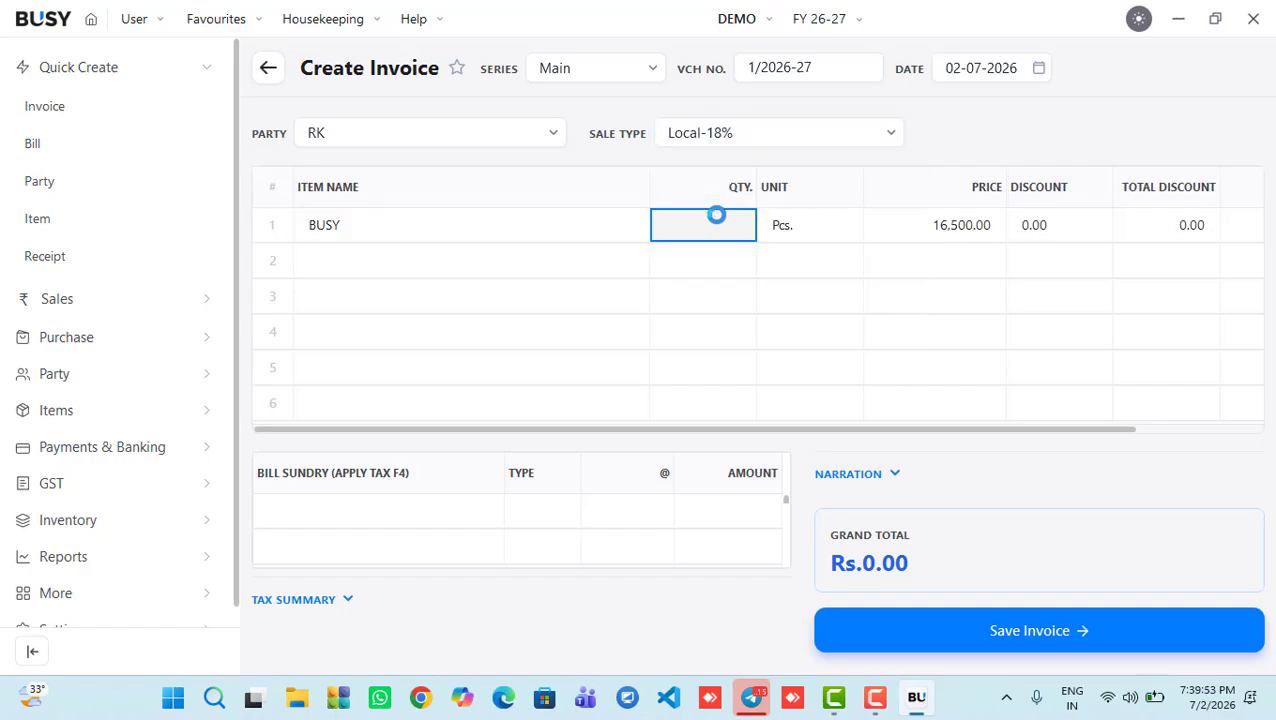
{"action": "type", "text": "1"}
{"action": "key", "text": "Return"}
{"action": "key", "text": "Return"}
{"action": "type", "text": "10"}
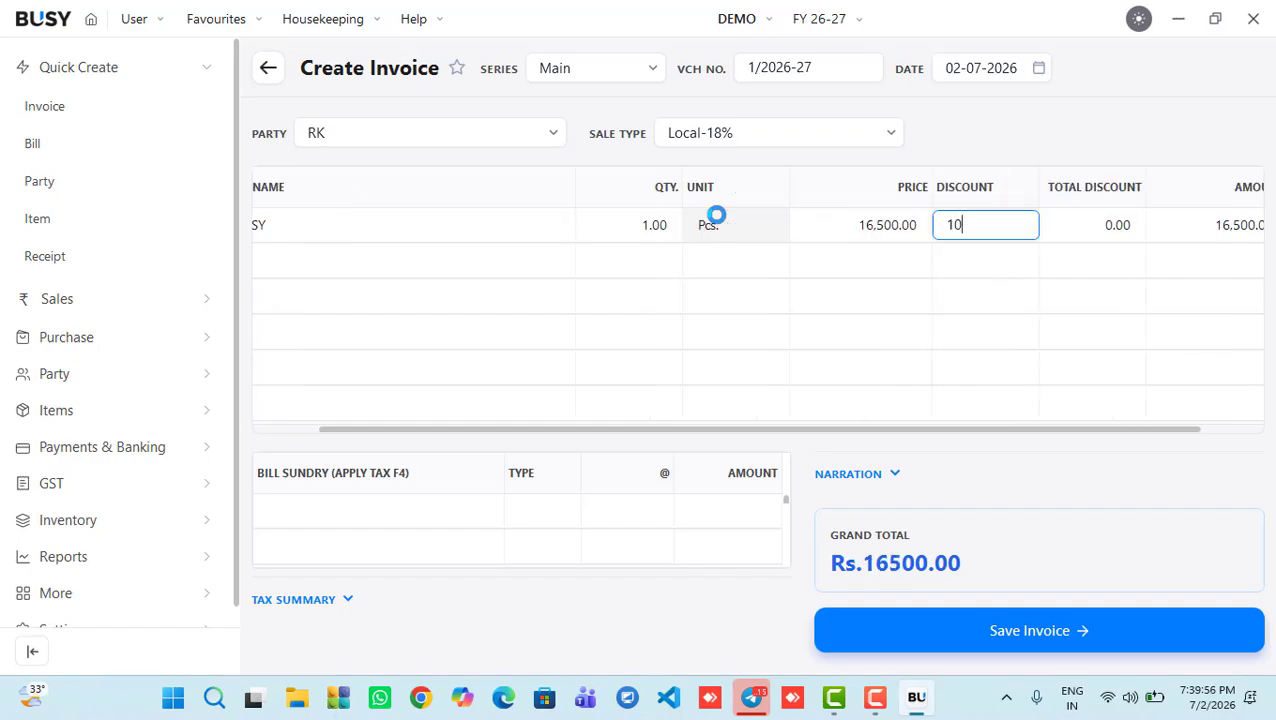
{"action": "key", "text": "Return"}
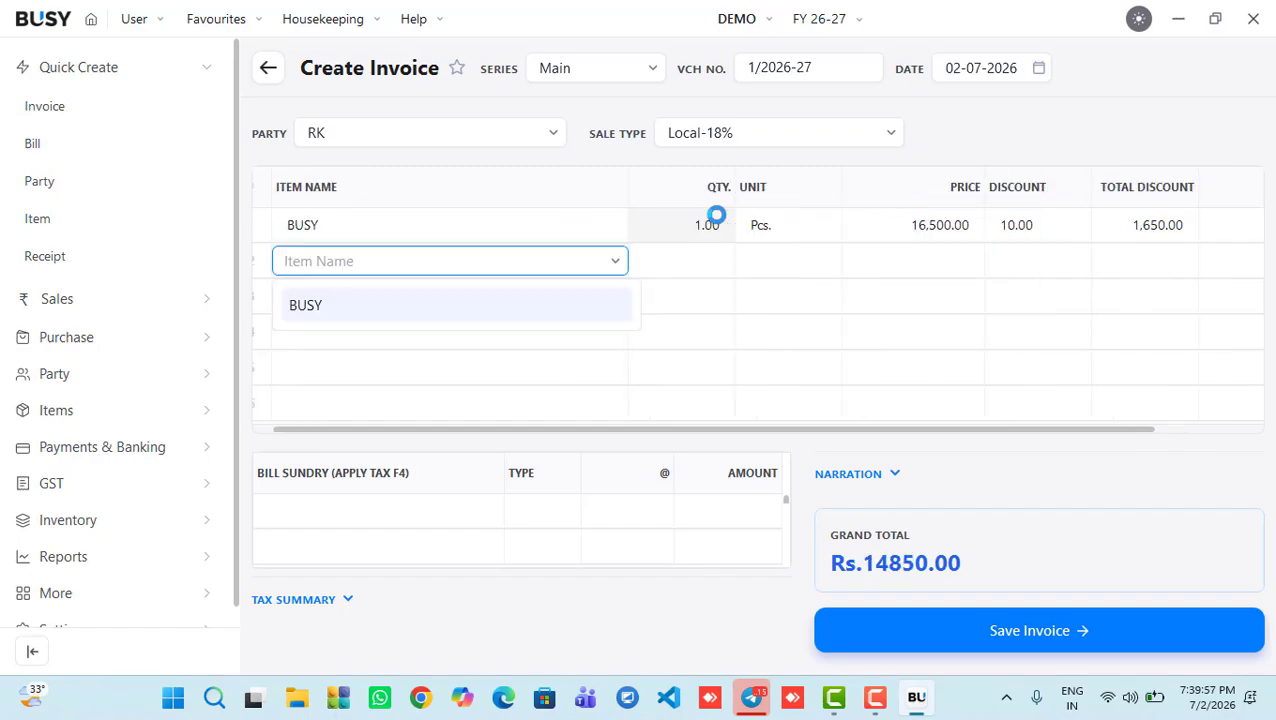
{"action": "key", "text": "Return"}
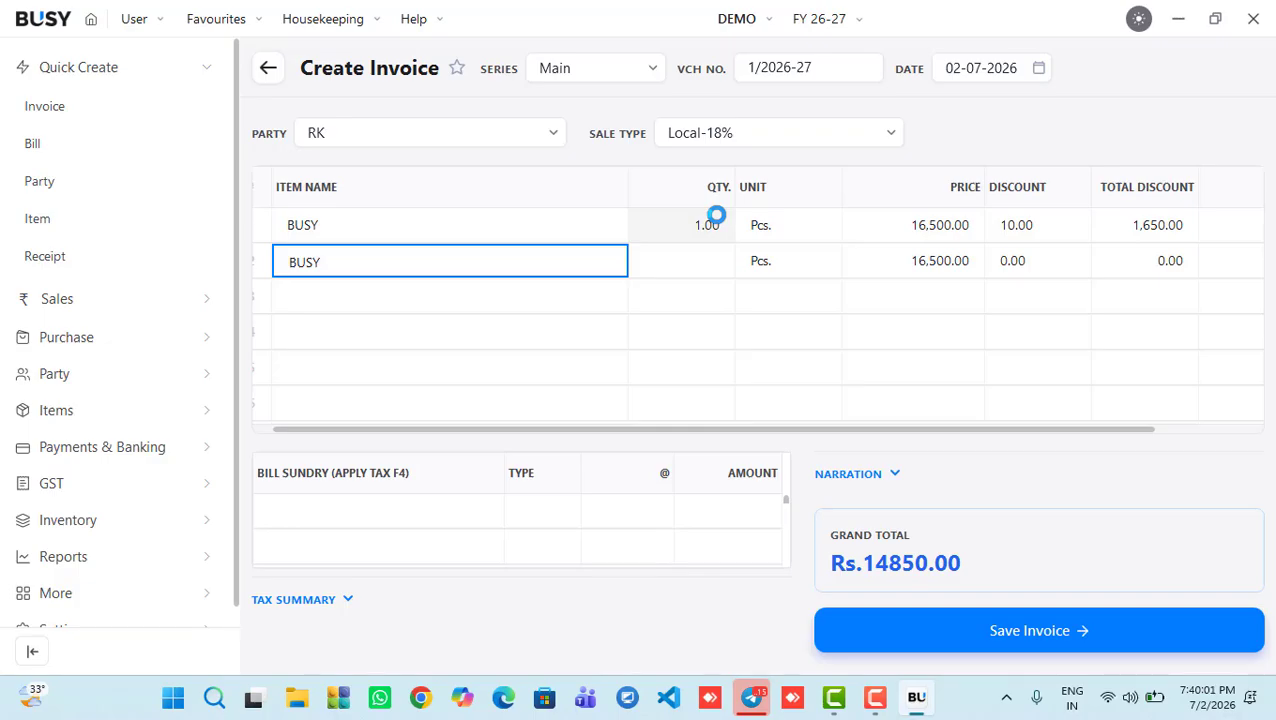
{"action": "key", "text": "super+l"}
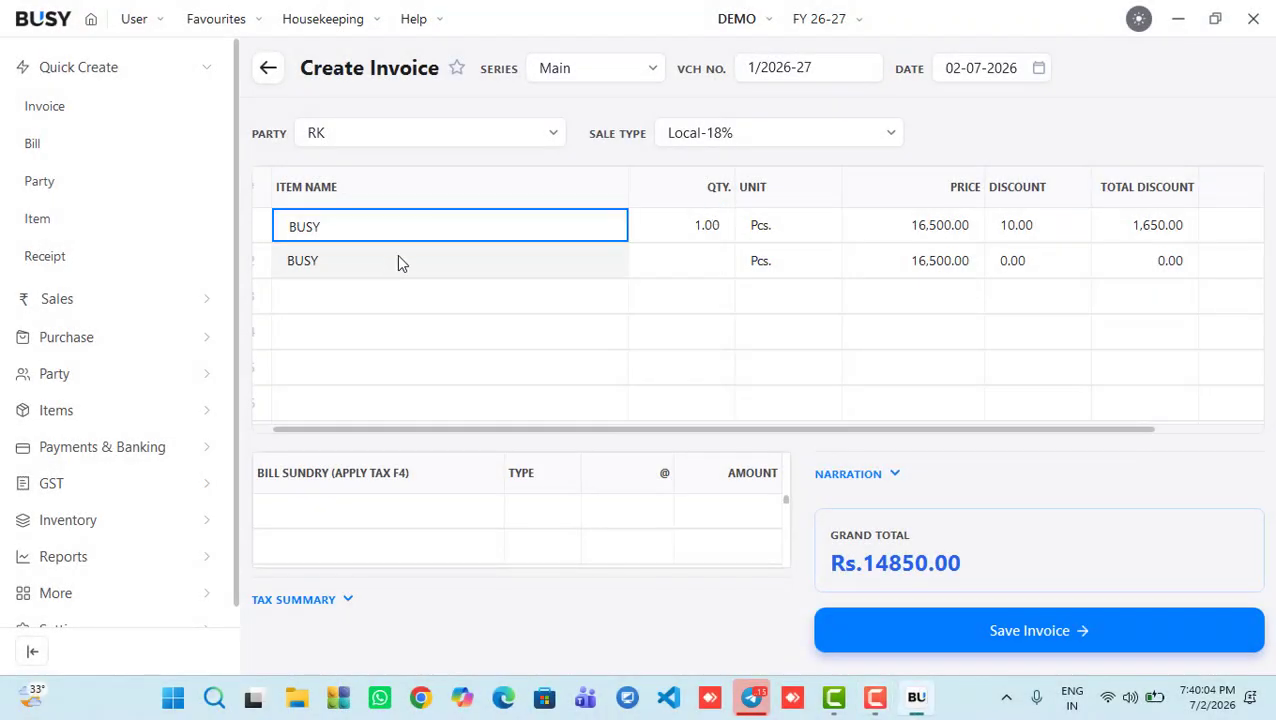
{"action": "left_click", "coordinate": [395, 262]}
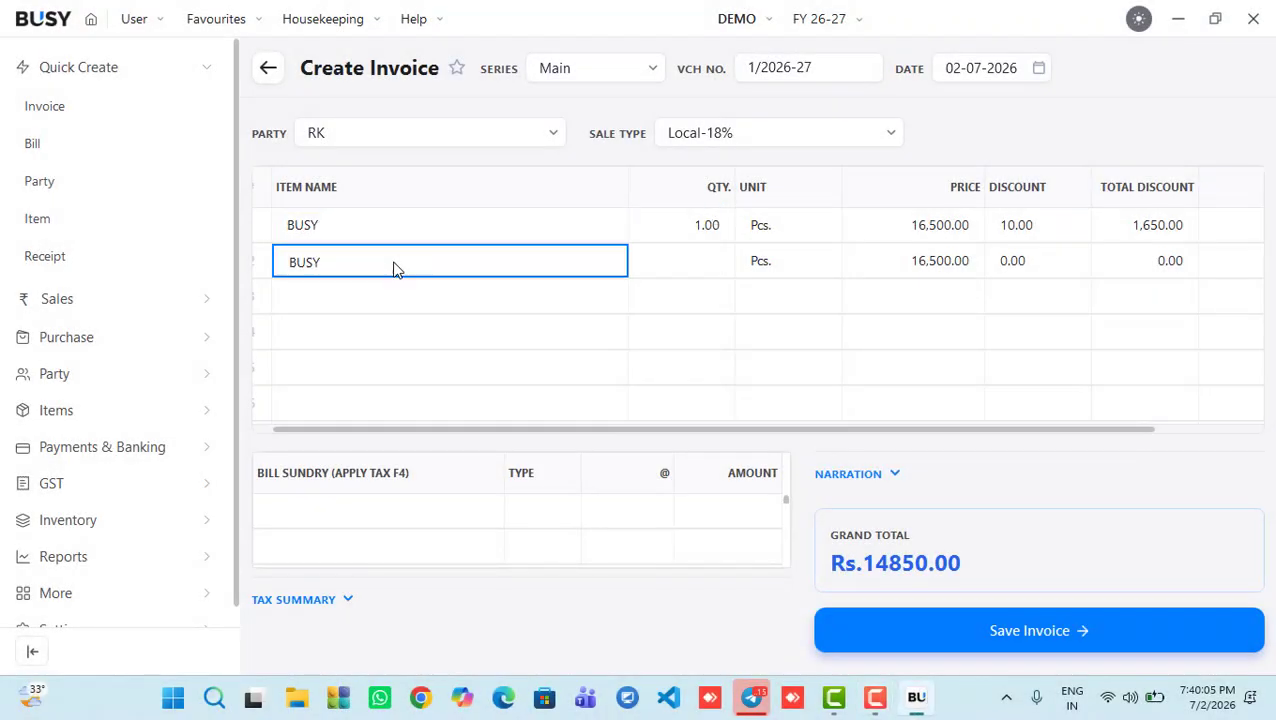
{"action": "key", "text": "F9"}
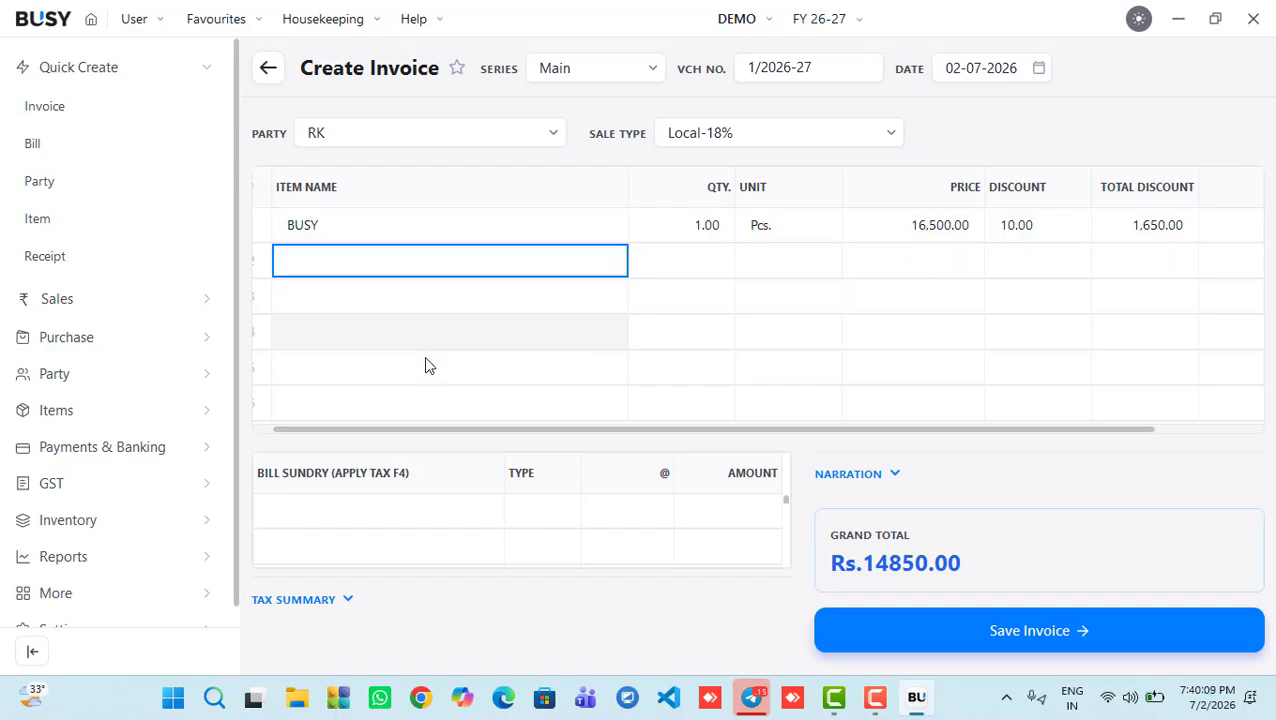
Step: Apply 9% CGST and SGST in the bill sundries and show the tax summary
{"action": "left_click", "coordinate": [361, 507]}
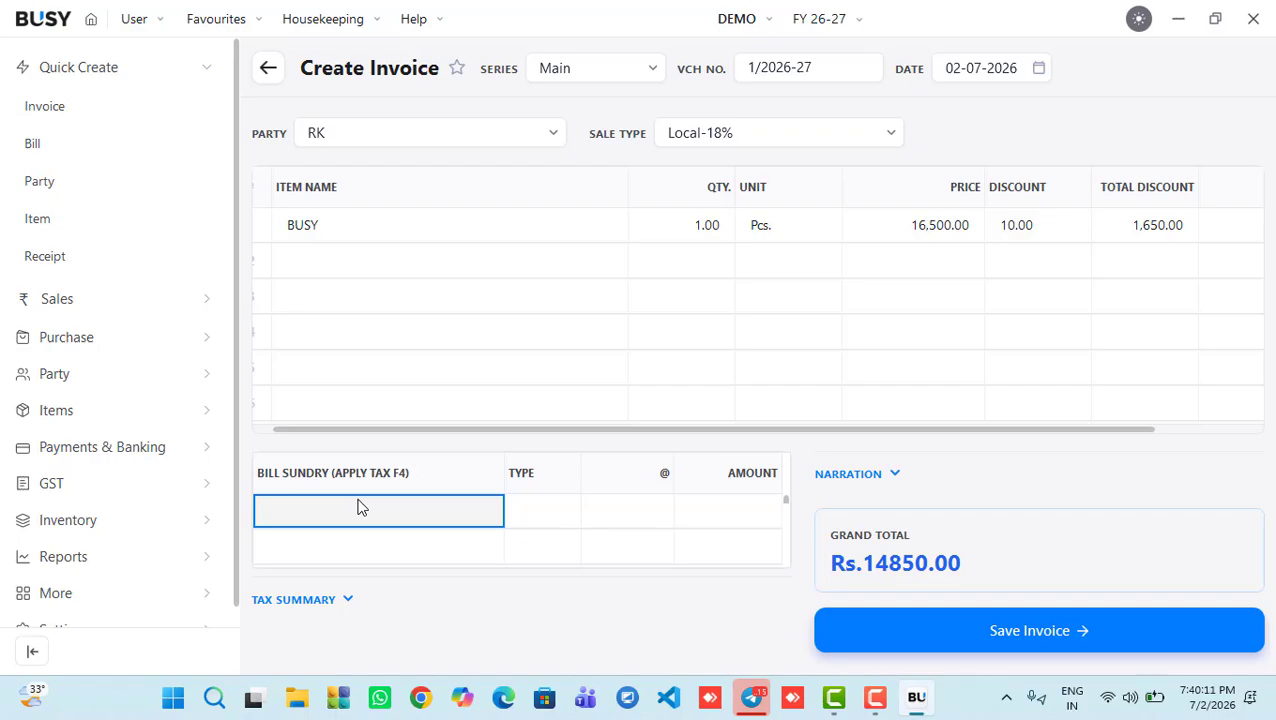
{"action": "key", "text": "F4"}
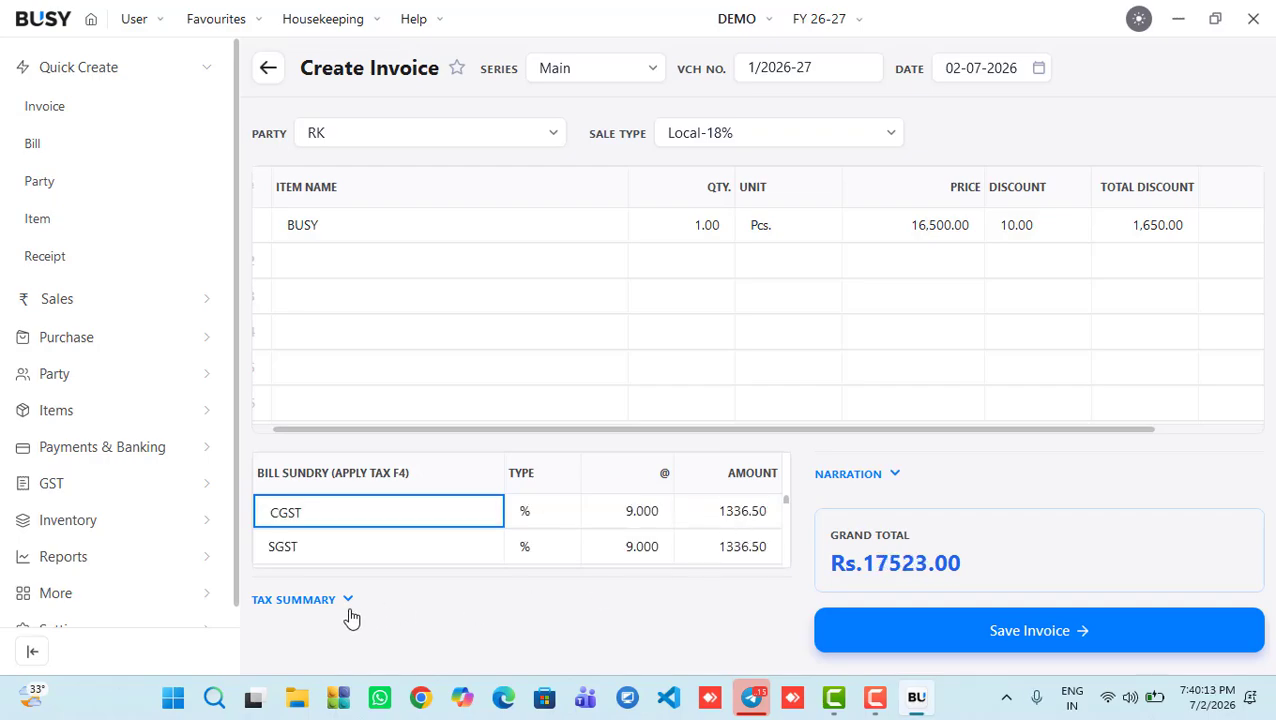
{"action": "left_click", "coordinate": [316, 604]}
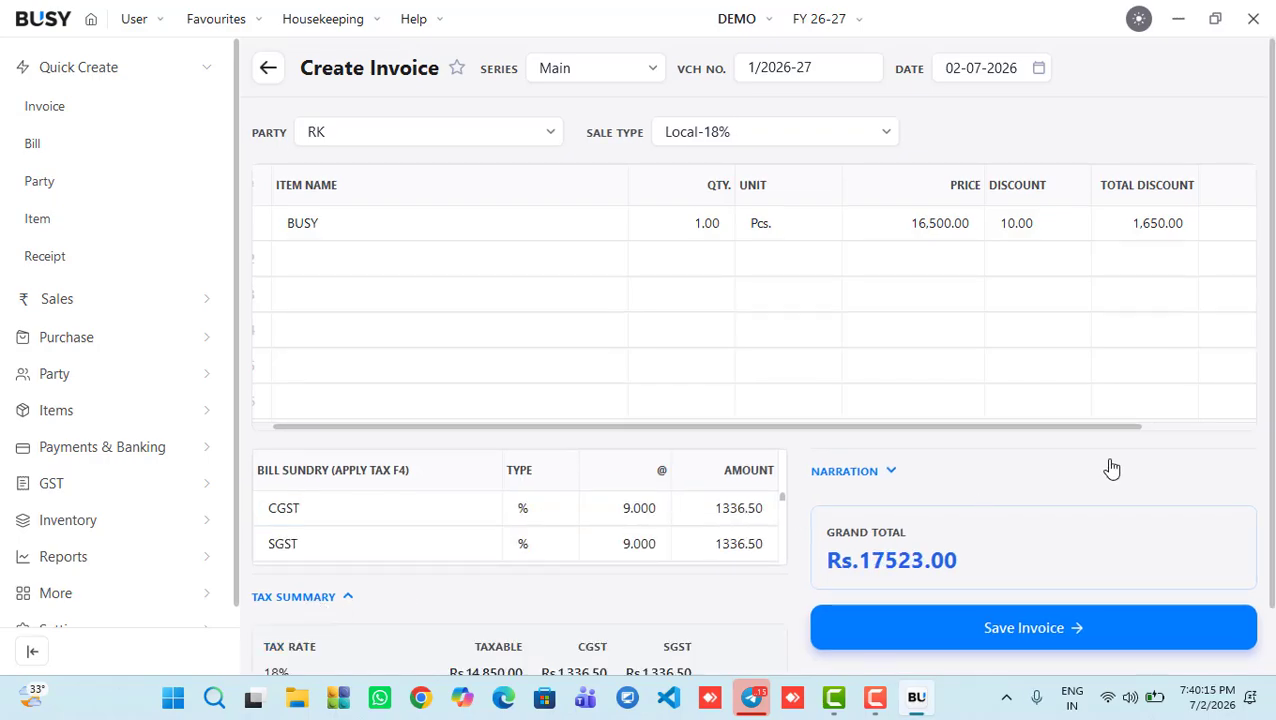
{"action": "scroll", "coordinate": [1255, 420], "scroll_direction": "down", "scroll_amount": 2}
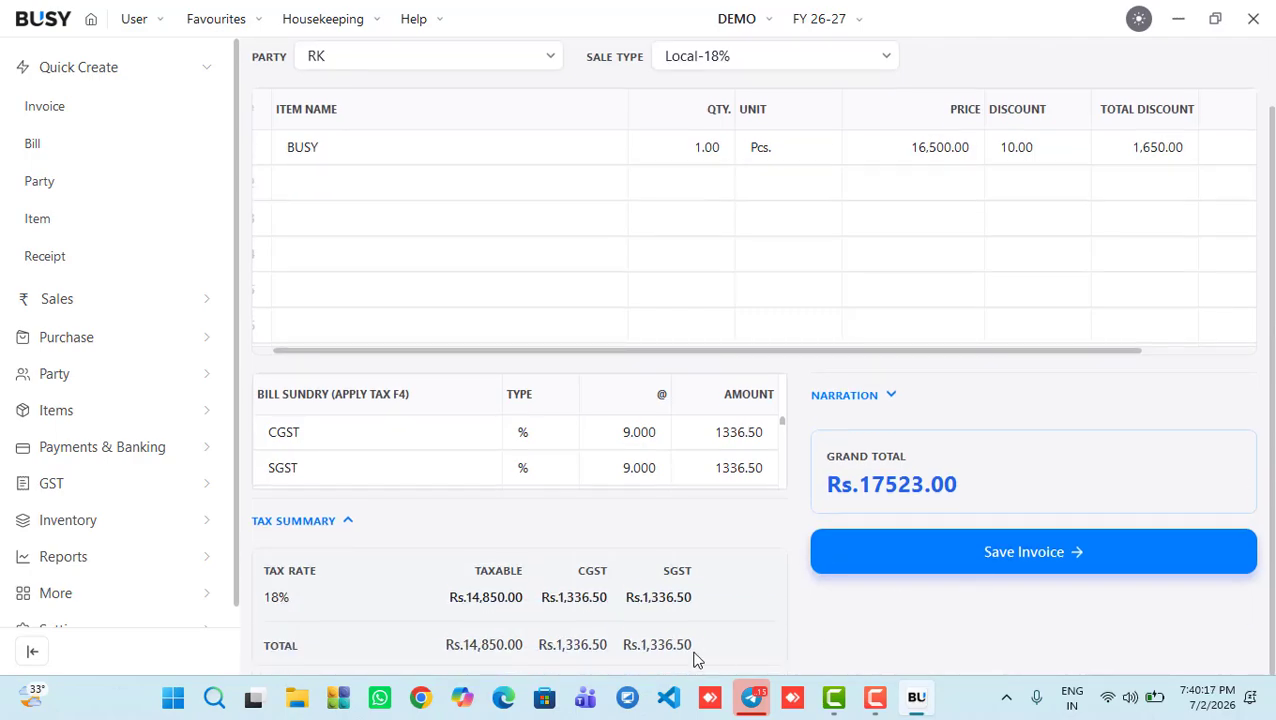
Step: Save the Rs.17523.00 invoice as a new reference and agree to print it
{"action": "left_click", "coordinate": [958, 555]}
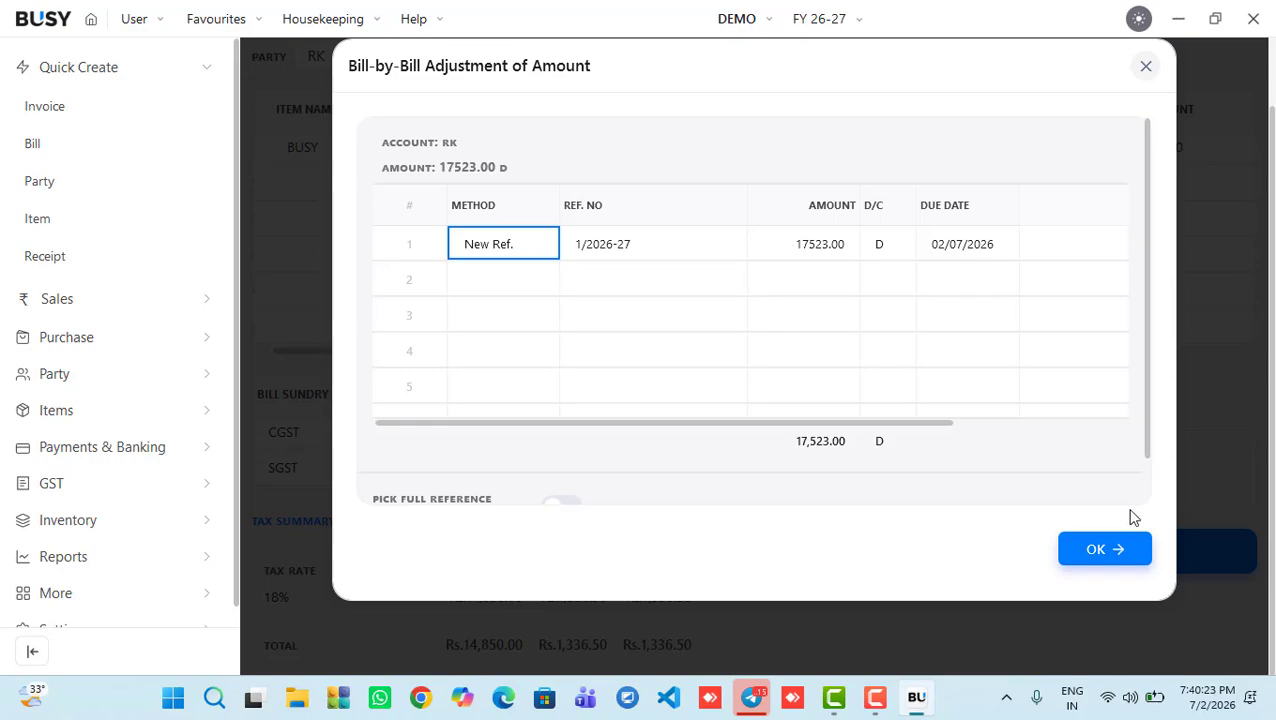
{"action": "left_click", "coordinate": [1074, 548]}
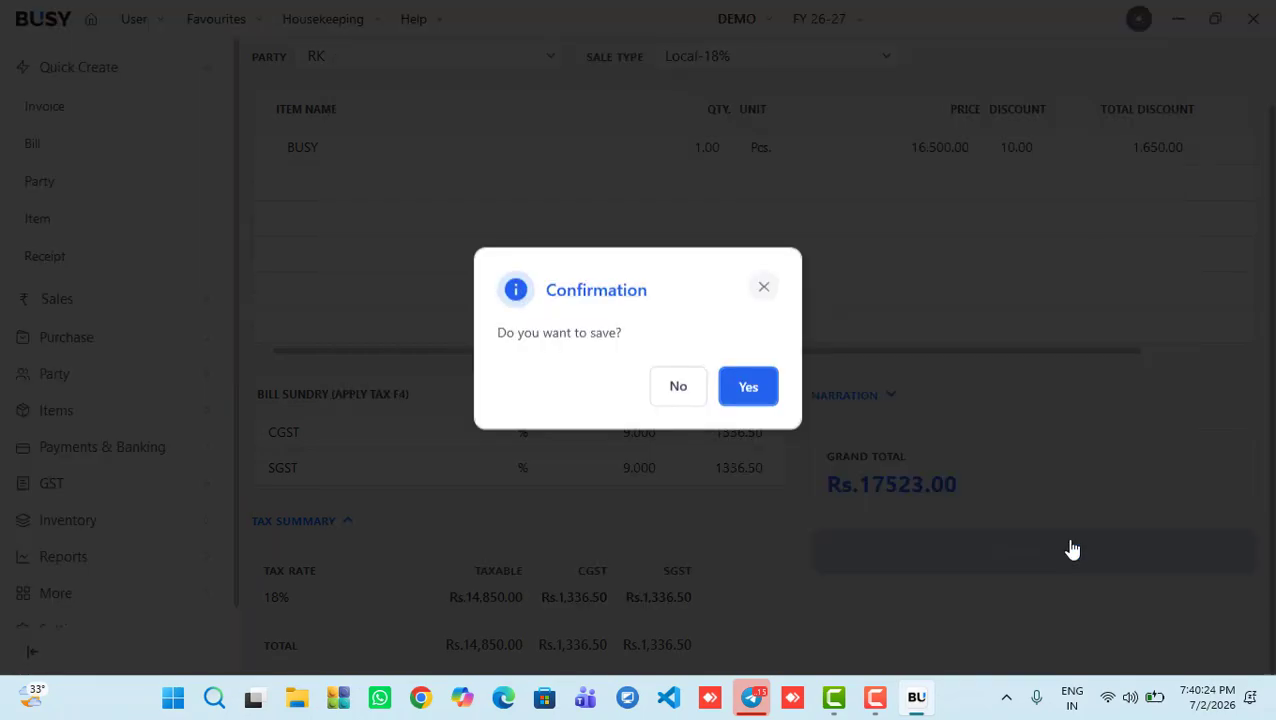
{"action": "left_click", "coordinate": [748, 388]}
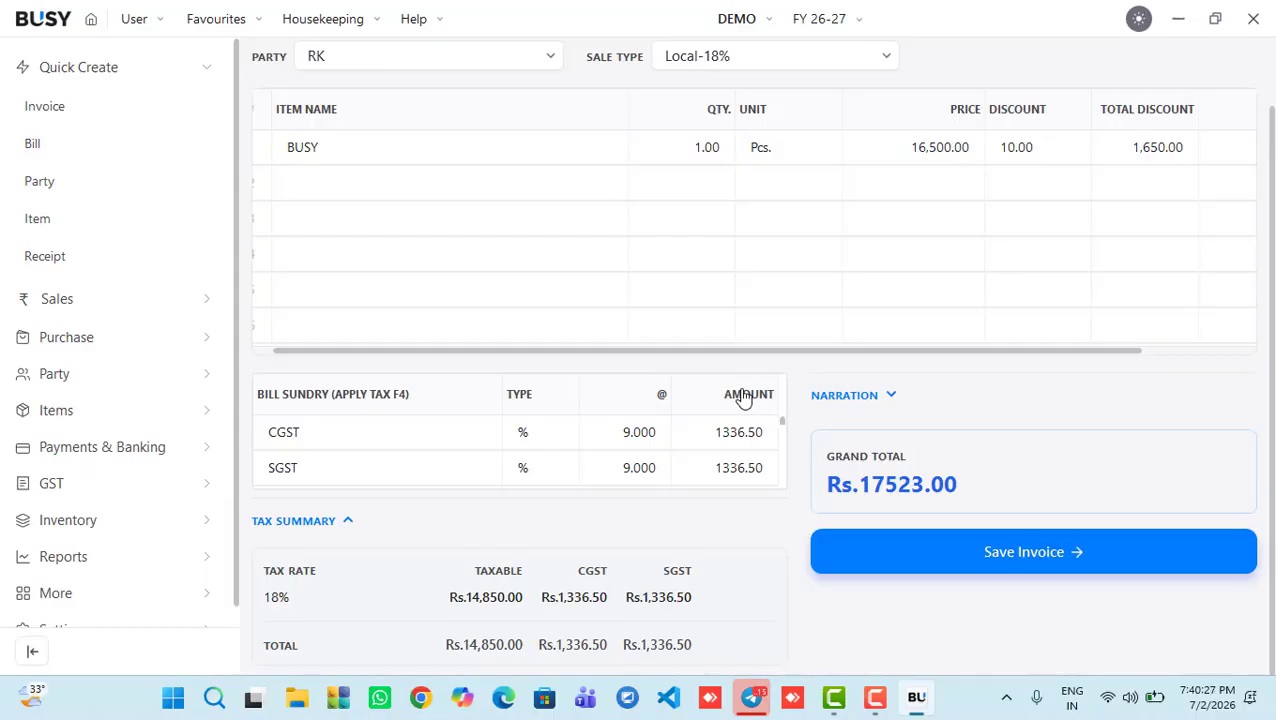
{"action": "left_click", "coordinate": [748, 388]}
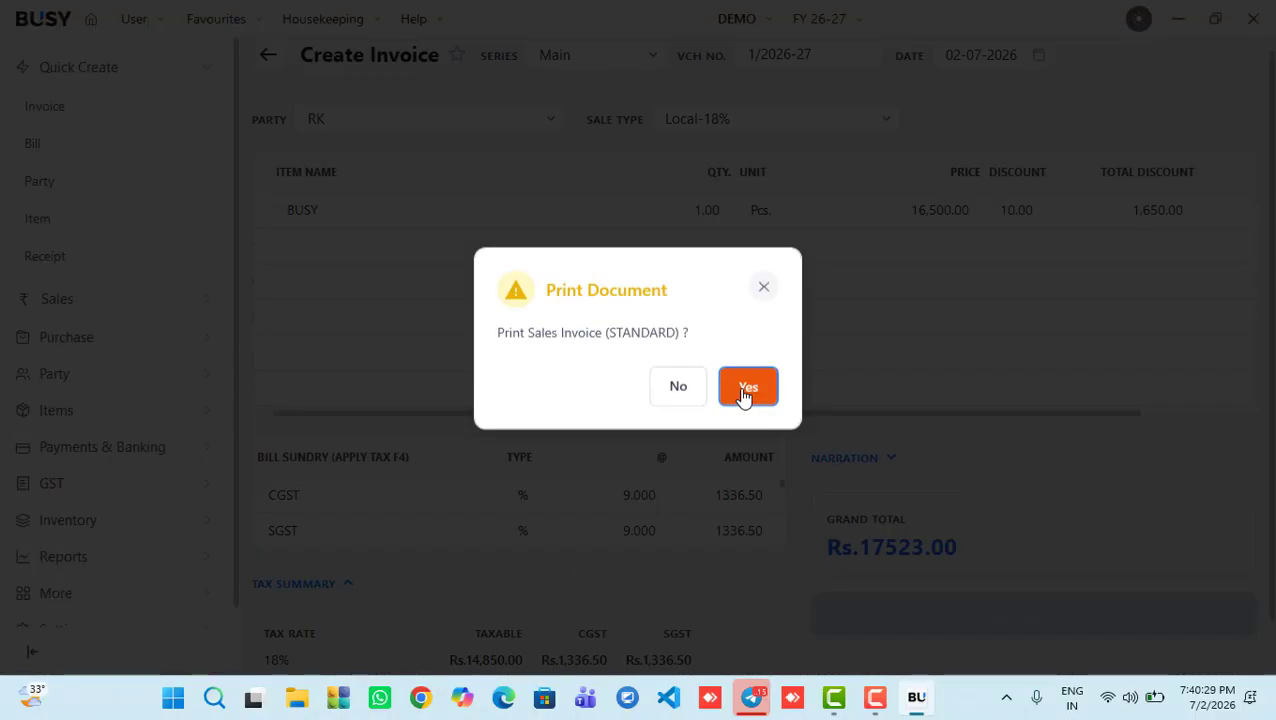
{"action": "left_click", "coordinate": [745, 392]}
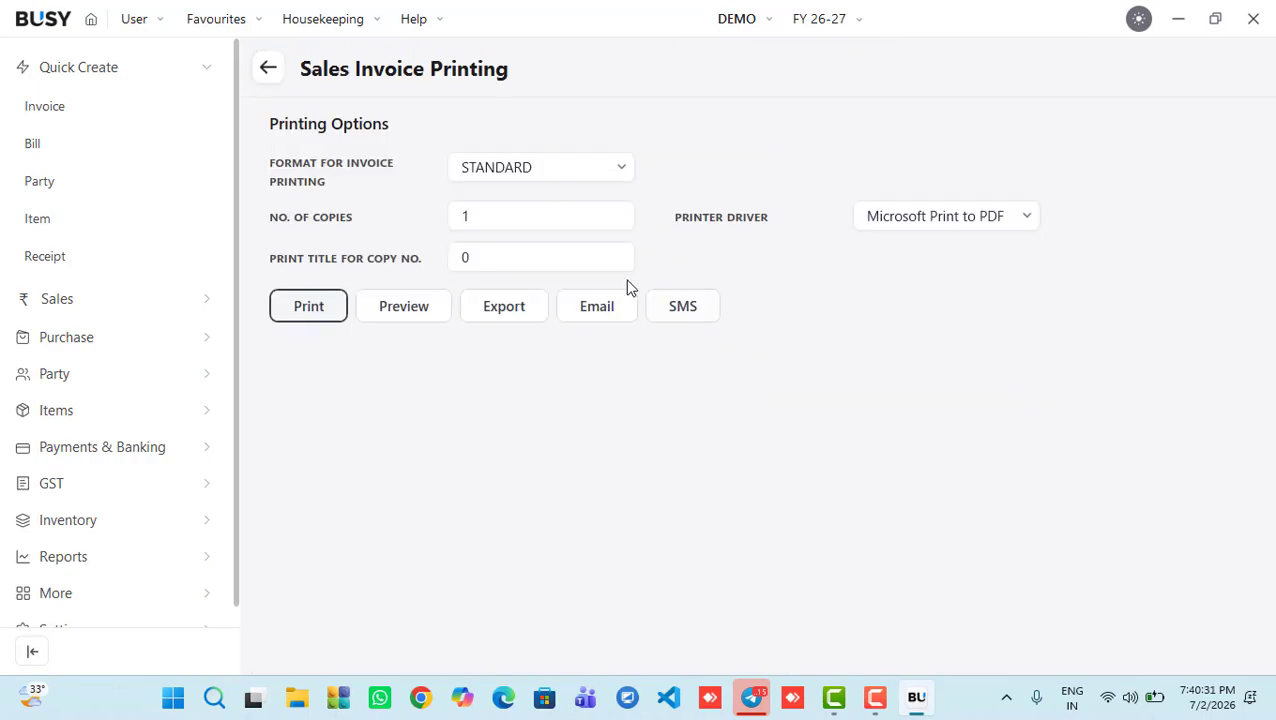
{"action": "left_click", "coordinate": [604, 170]}
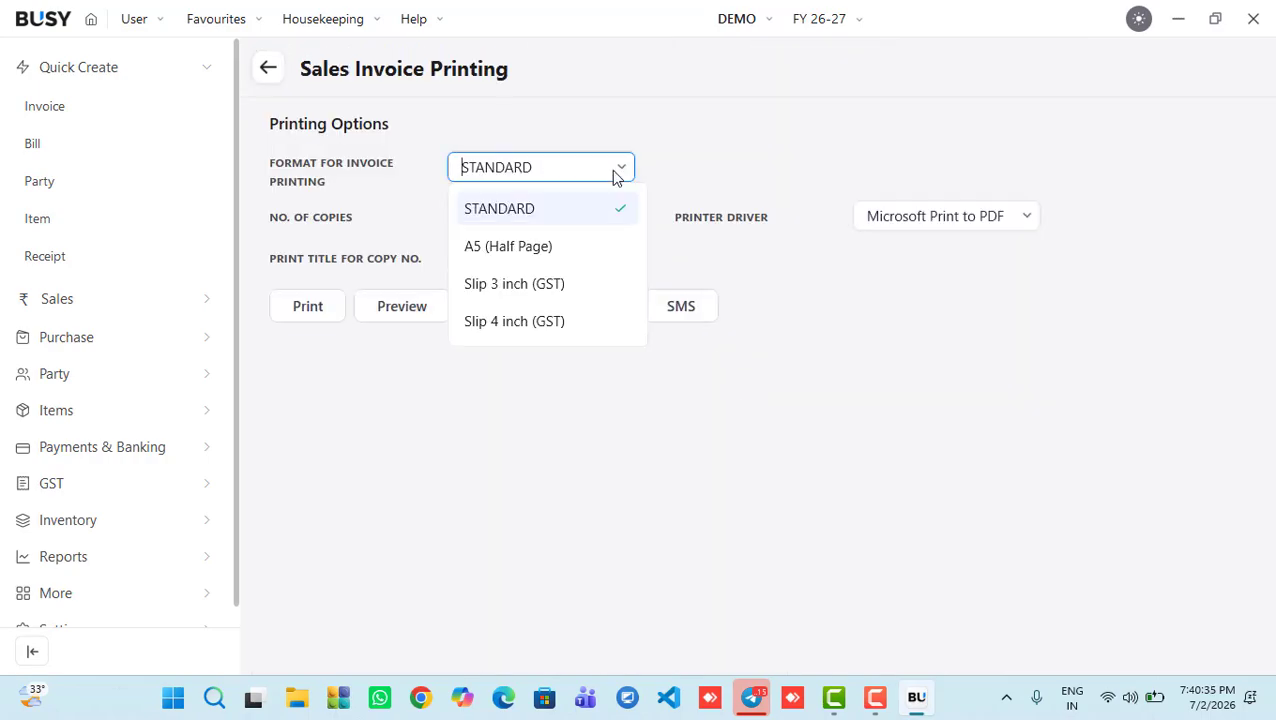
{"action": "left_click", "coordinate": [566, 209]}
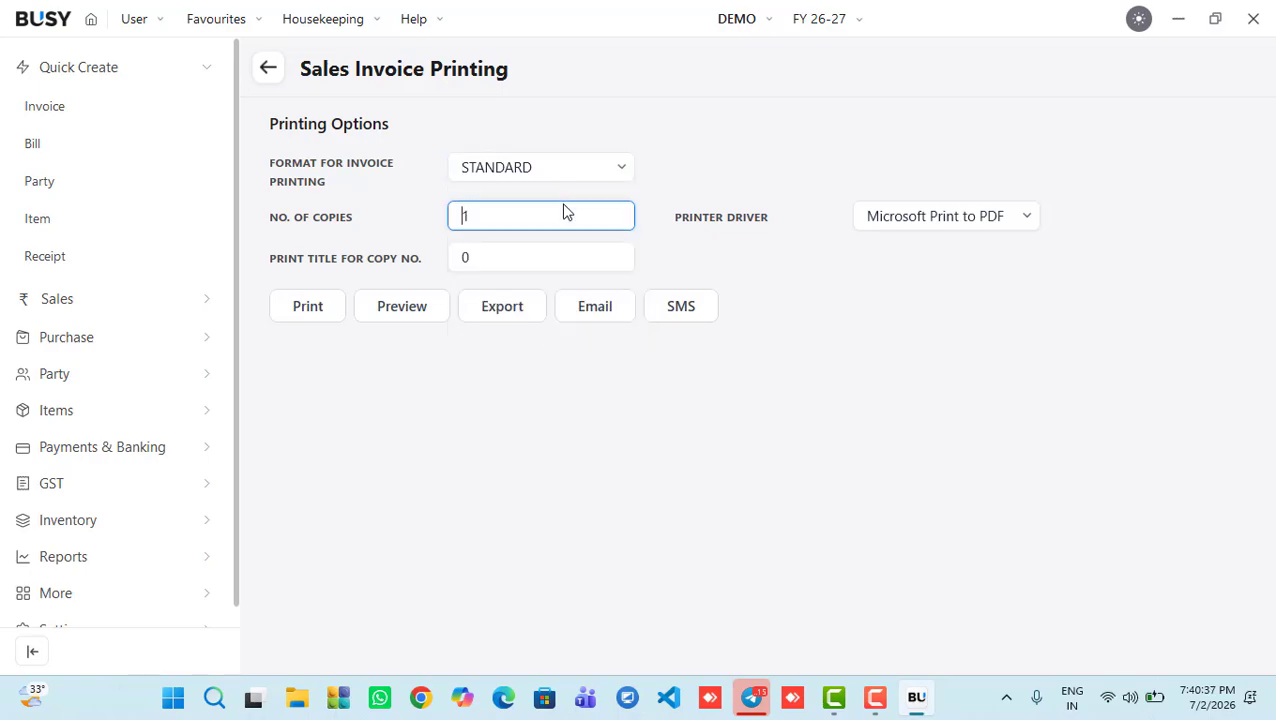
{"action": "left_click", "coordinate": [392, 308]}
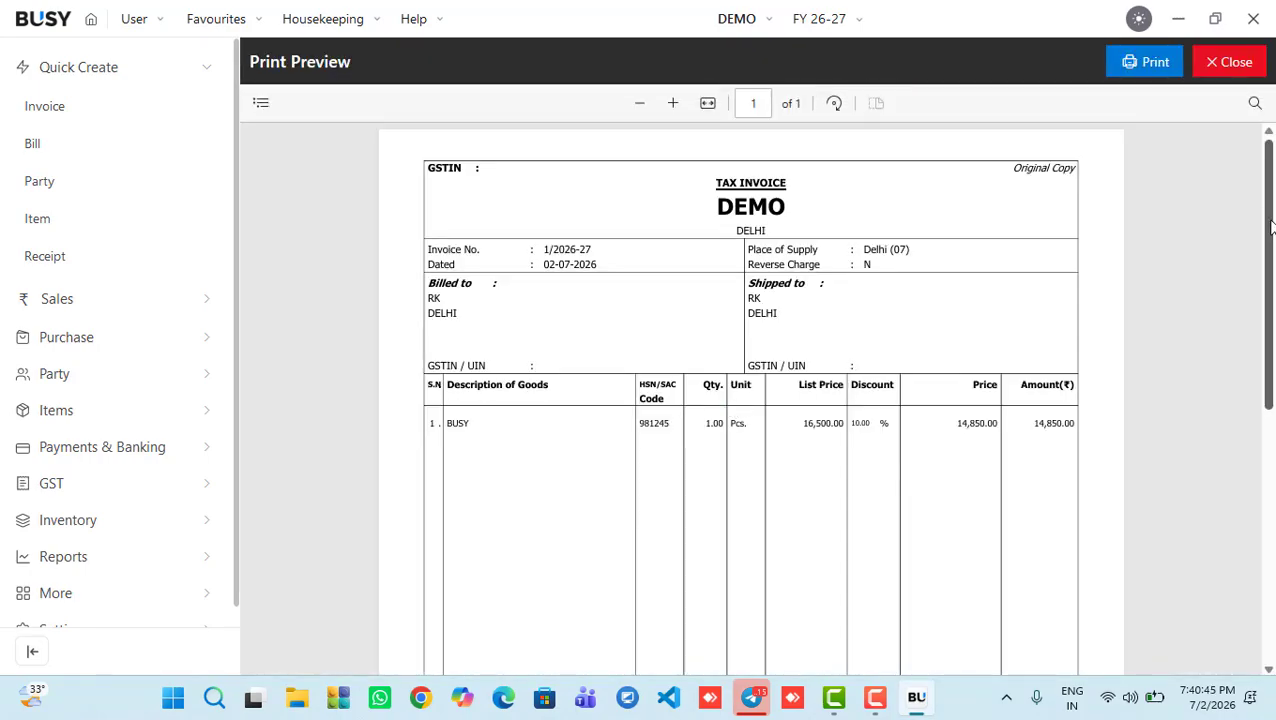
{"action": "left_click_drag", "start_coordinate": [1271, 225], "coordinate": [1272, 519]}
{"action": "left_click_drag", "start_coordinate": [1272, 457], "coordinate": [1272, 145]}
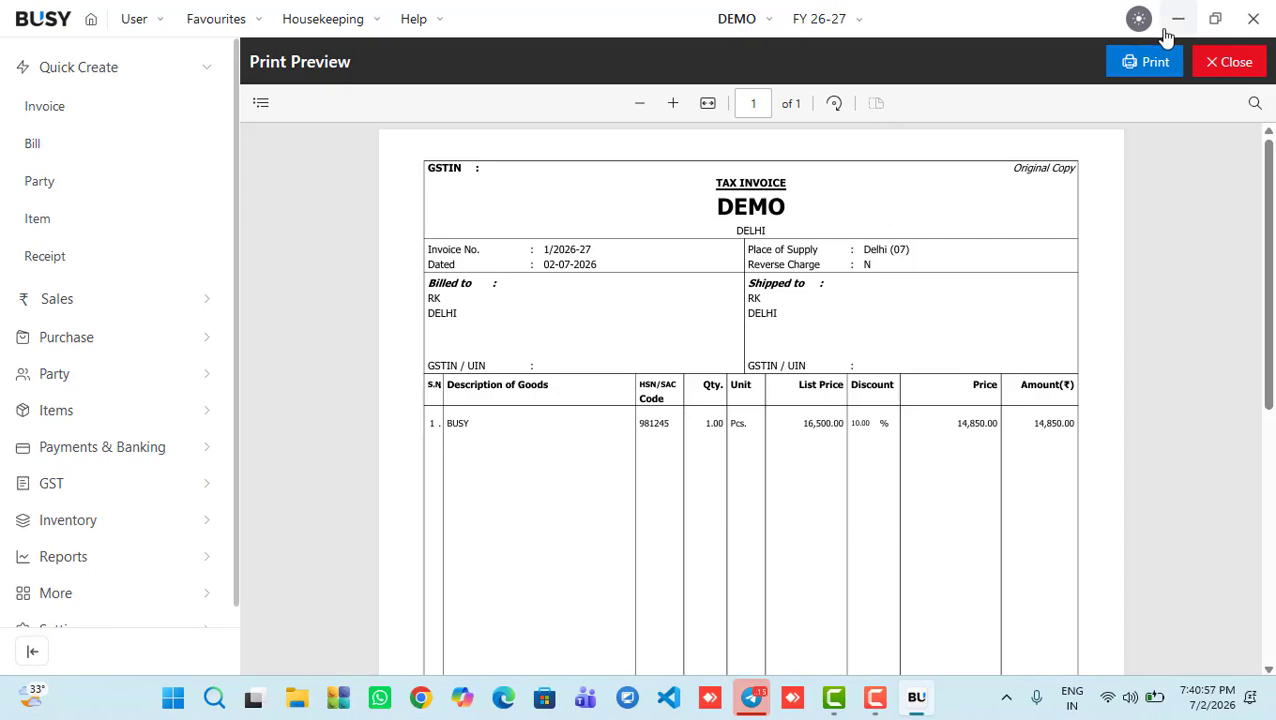
{"action": "left_click", "coordinate": [1210, 64]}
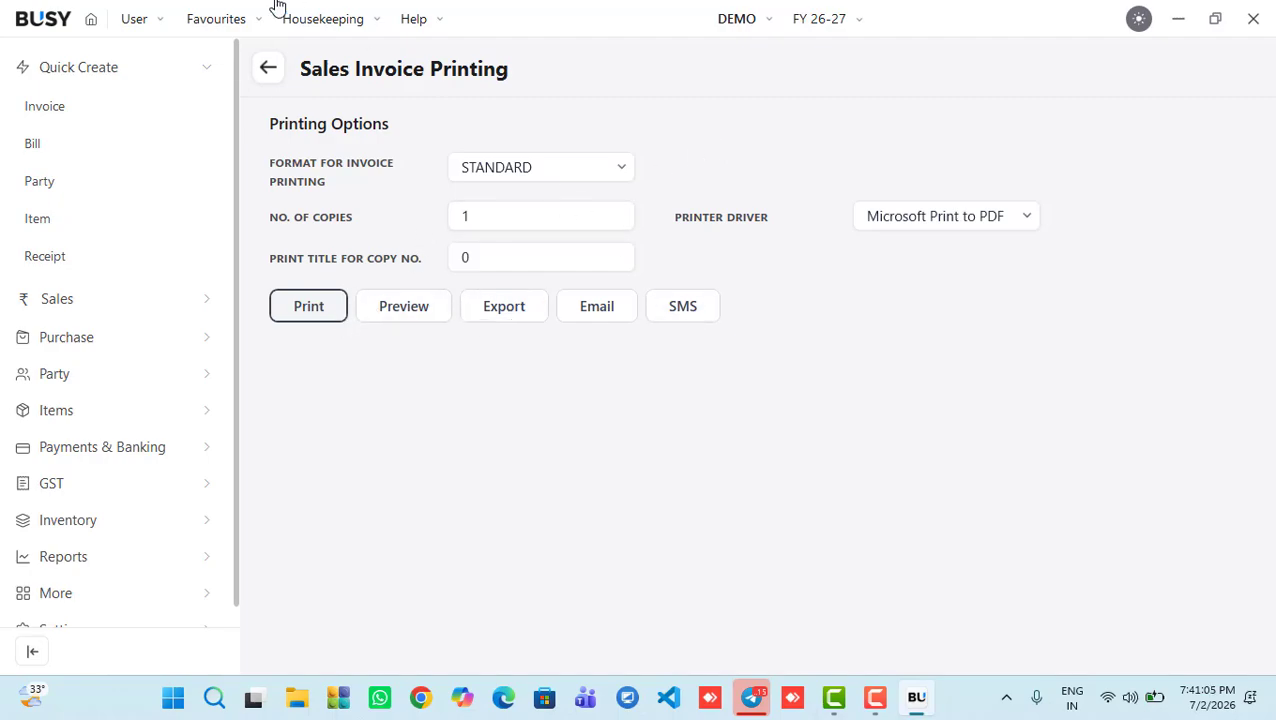
Step: Start a purchase bill from Busy Infotech Pvt. Ltd. with purchase type Local-18%
{"action": "left_click", "coordinate": [269, 70]}
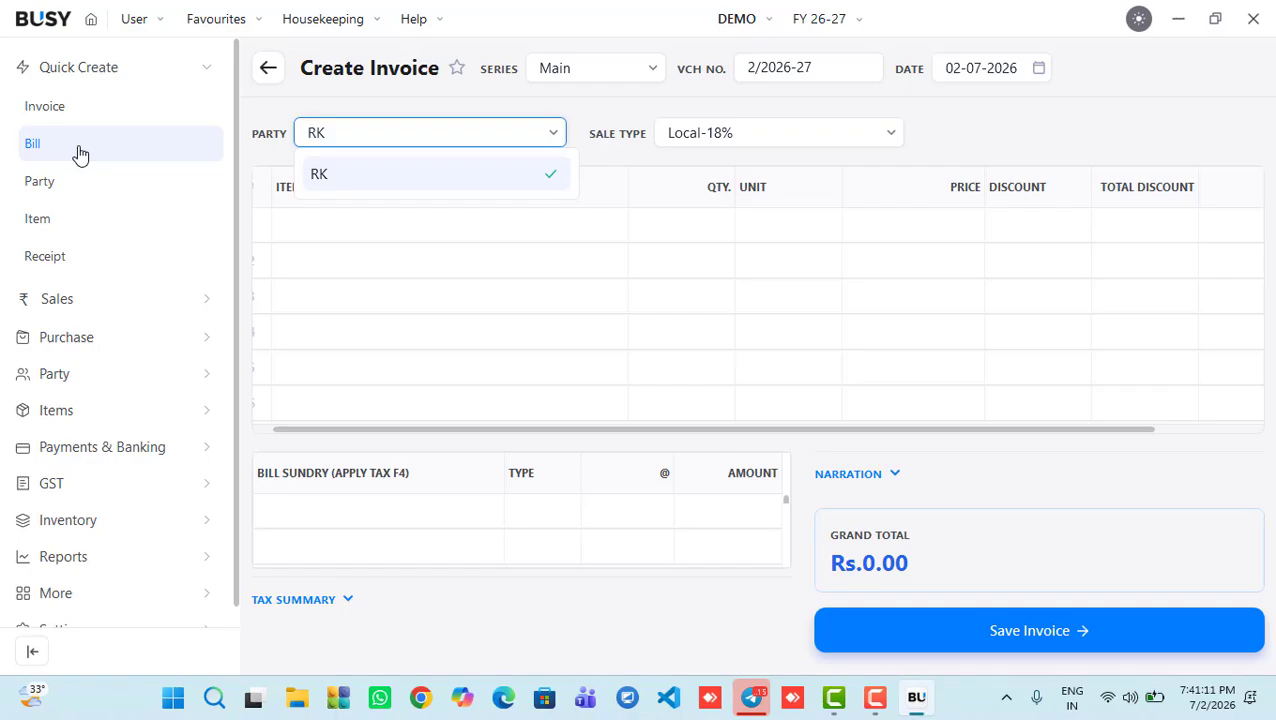
{"action": "left_click", "coordinate": [80, 150]}
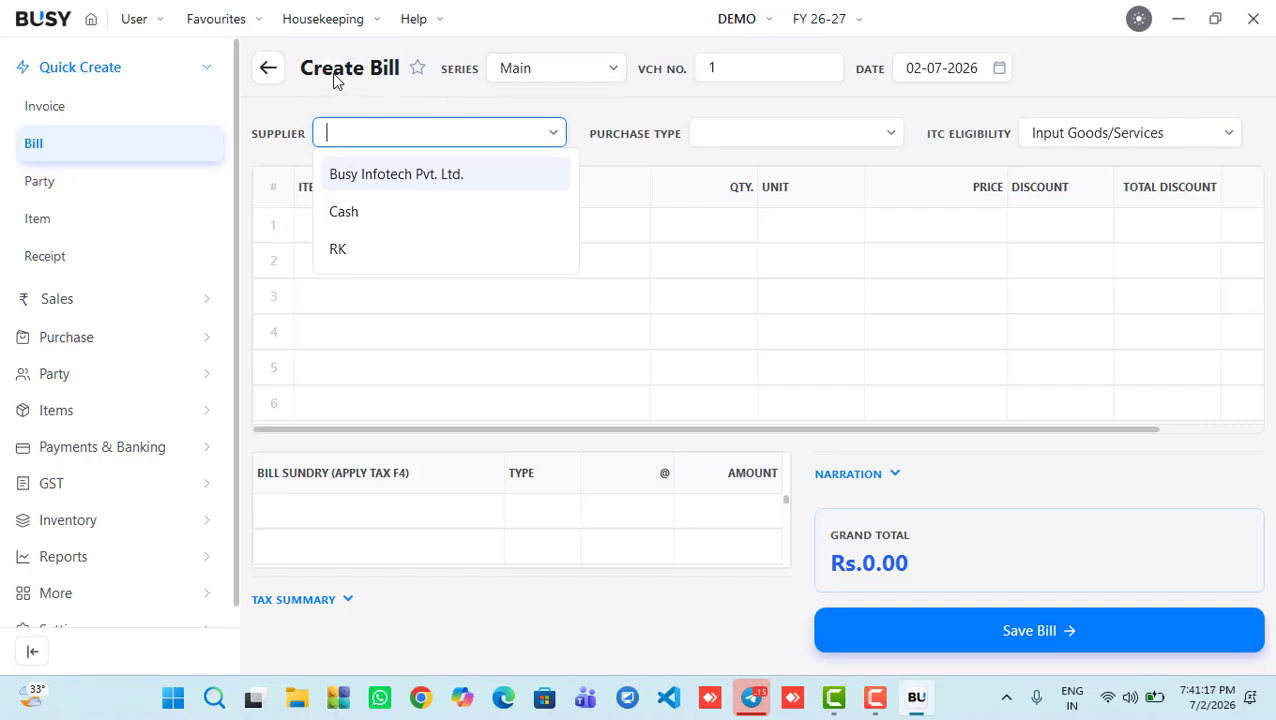
{"action": "key", "text": "Down"}
{"action": "key", "text": "Down"}
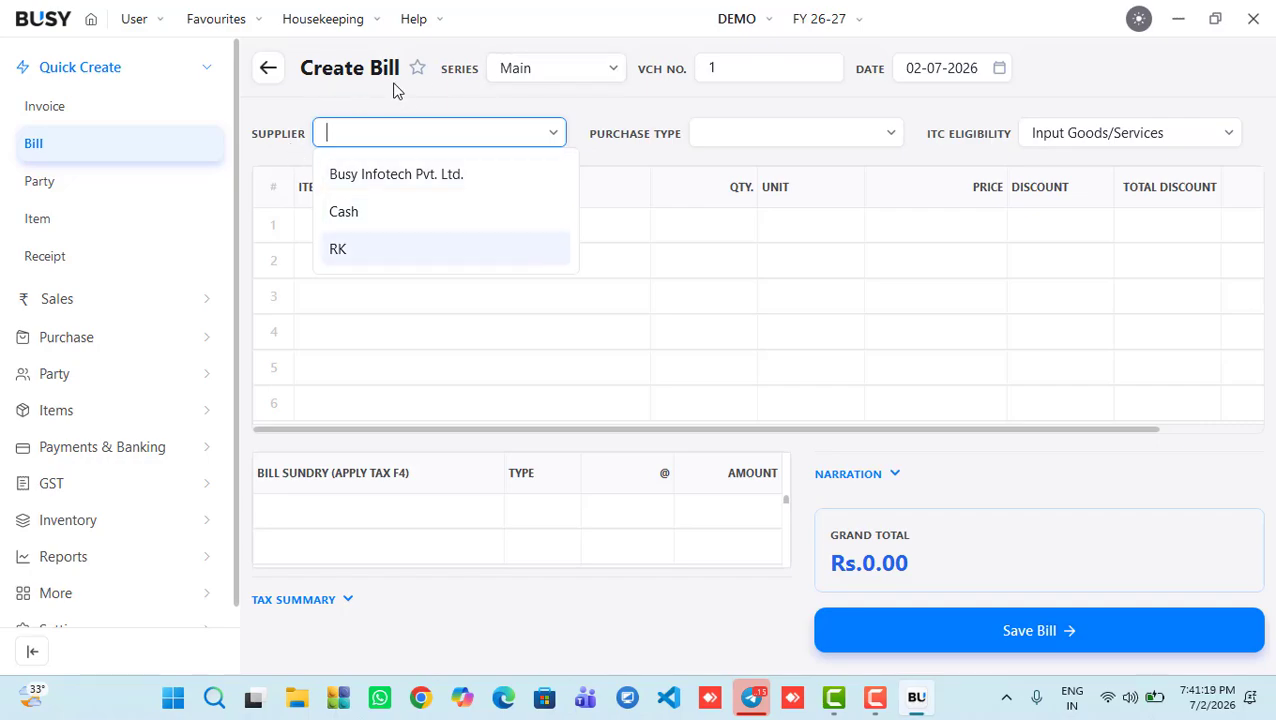
{"action": "key", "text": "Up"}
{"action": "key", "text": "Up"}
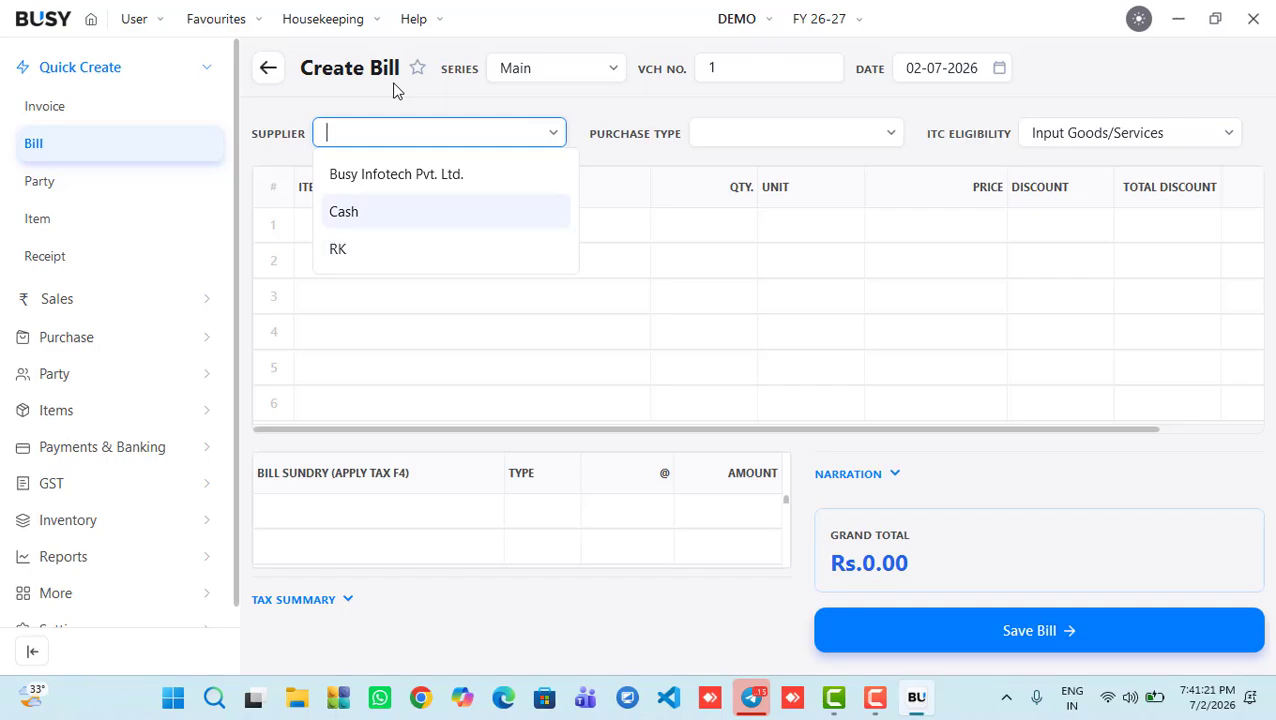
{"action": "key", "text": "Return"}
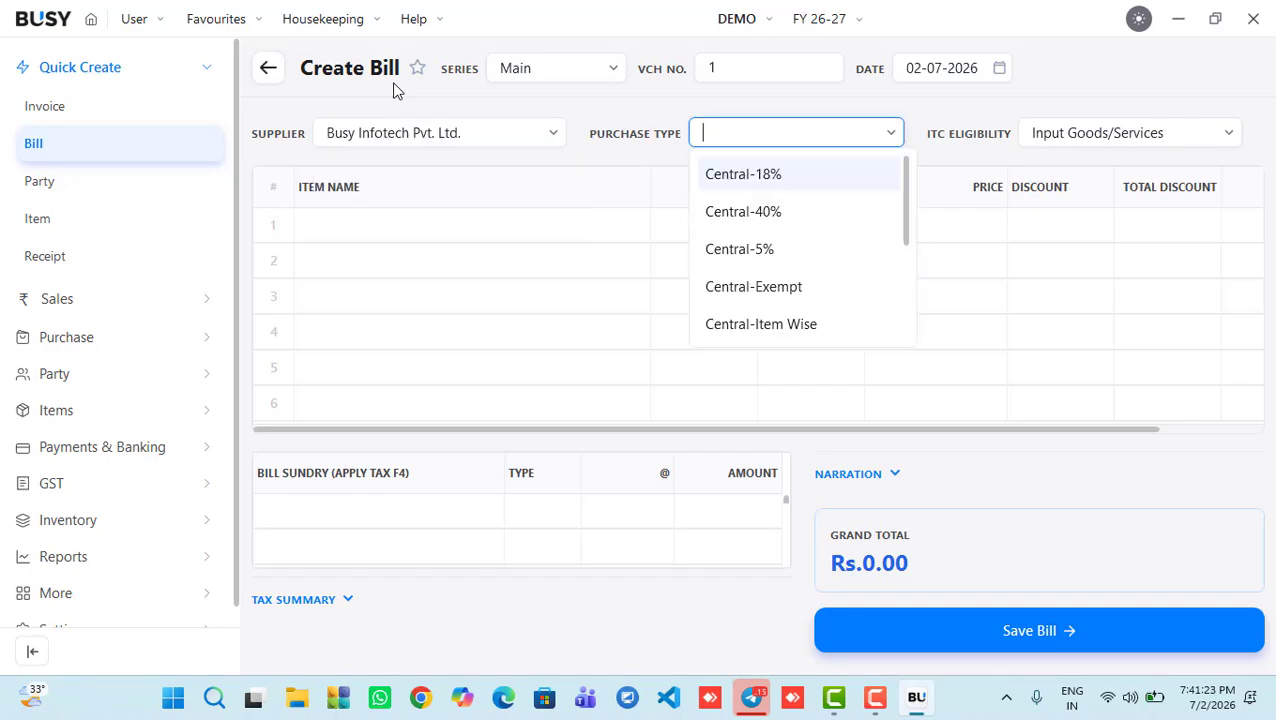
{"action": "type", "text": "l"}
{"action": "key", "text": "Return"}
{"action": "key", "text": "Return"}
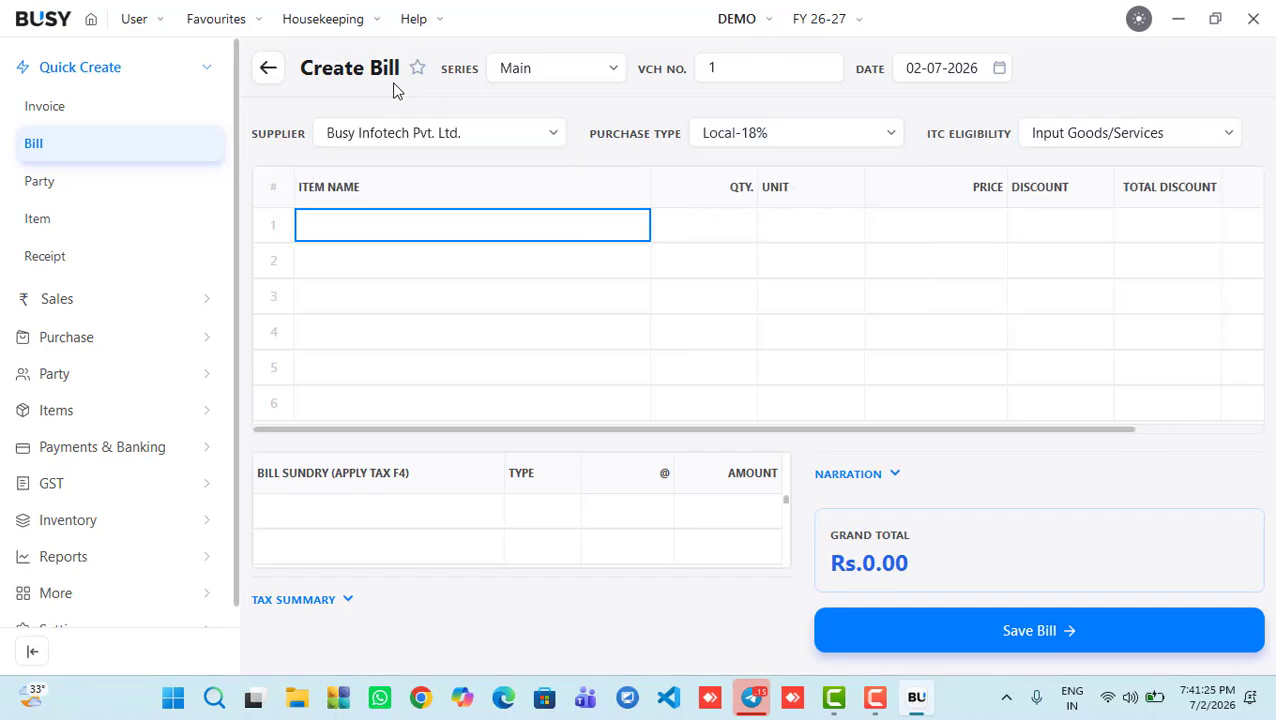
Step: Add 10 BUSY at 10800, apply 9% CGST and SGST, and save the bill
{"action": "key", "text": "Return"}
{"action": "type", "text": "10"}
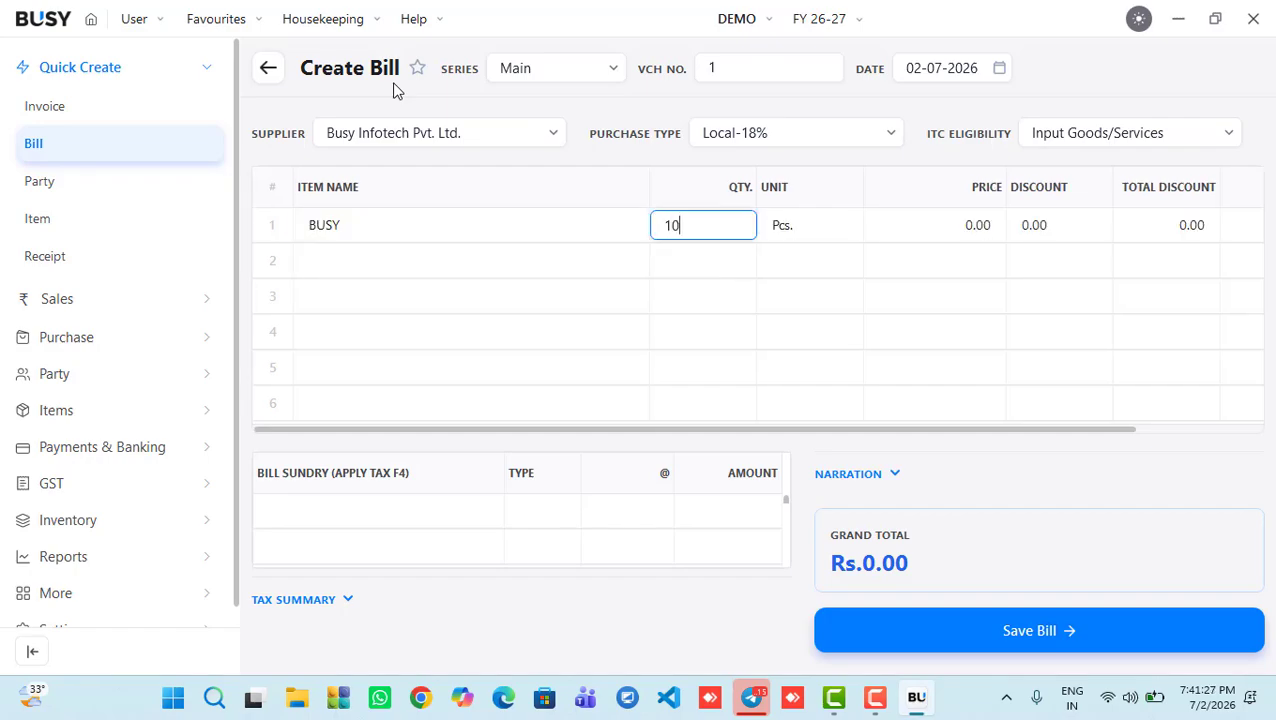
{"action": "key", "text": "Return"}
{"action": "key", "text": "Return"}
{"action": "type", "text": "108"}
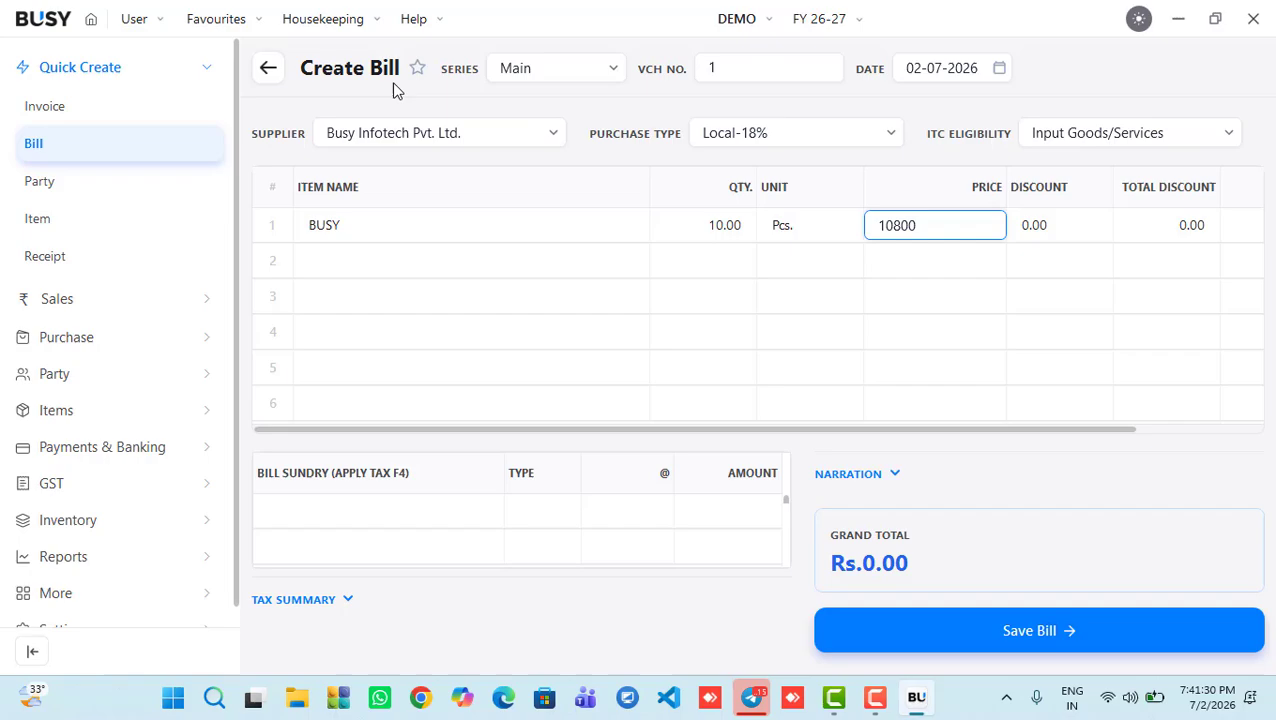
{"action": "key", "text": "Return"}
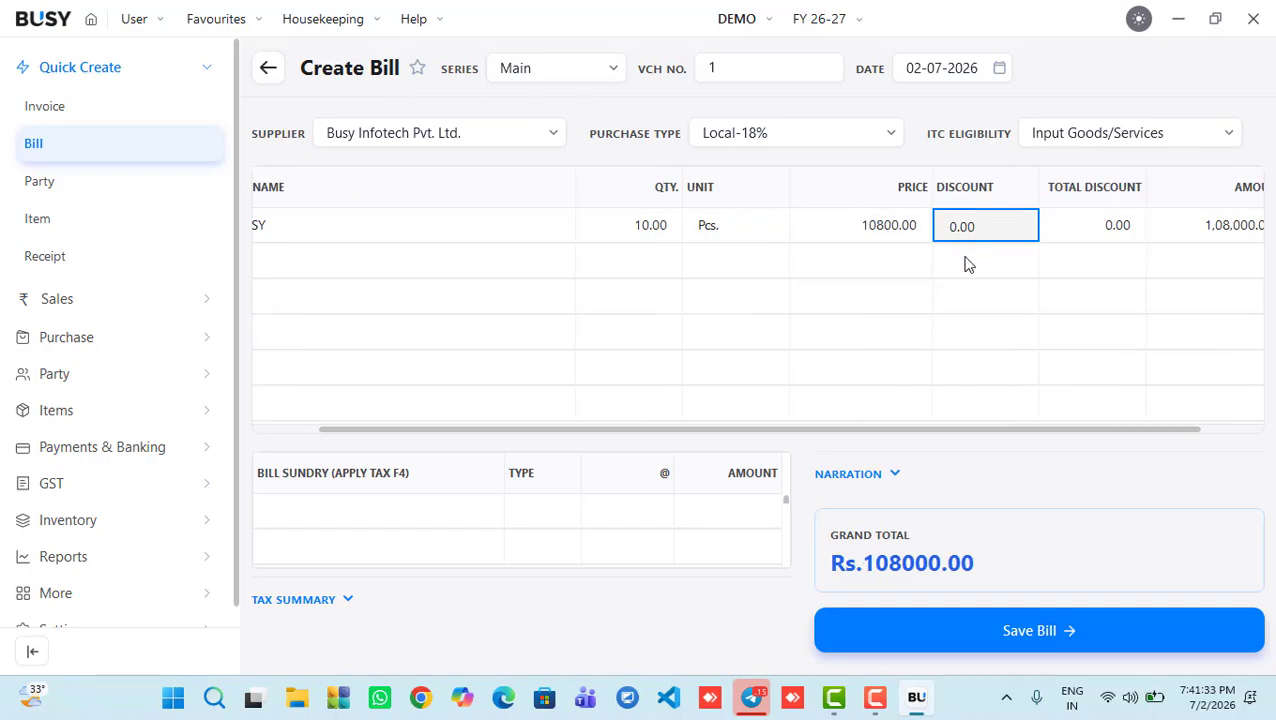
{"action": "left_click", "coordinate": [390, 523]}
{"action": "key", "text": "F4"}
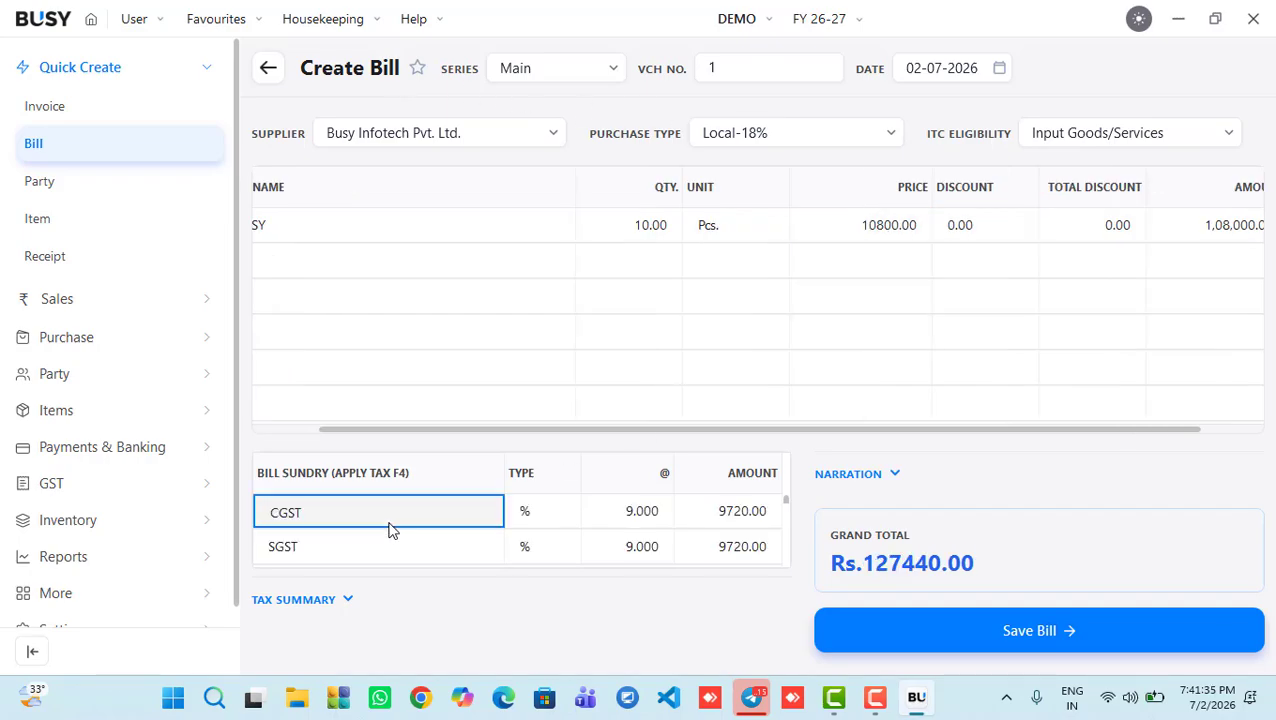
{"action": "left_click", "coordinate": [924, 624]}
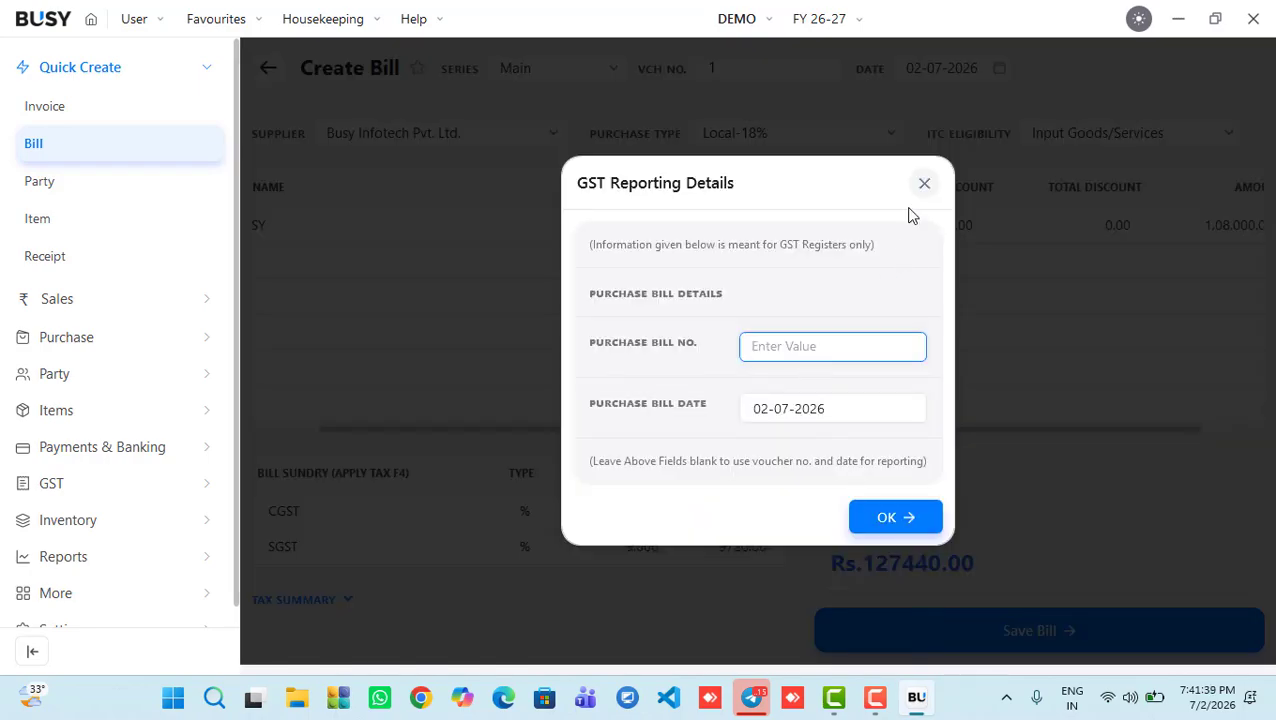
Step: Dismiss the GST reporting details and the automatic voucher-number warning
{"action": "left_click", "coordinate": [925, 185]}
{"action": "left_click", "coordinate": [716, 62]}
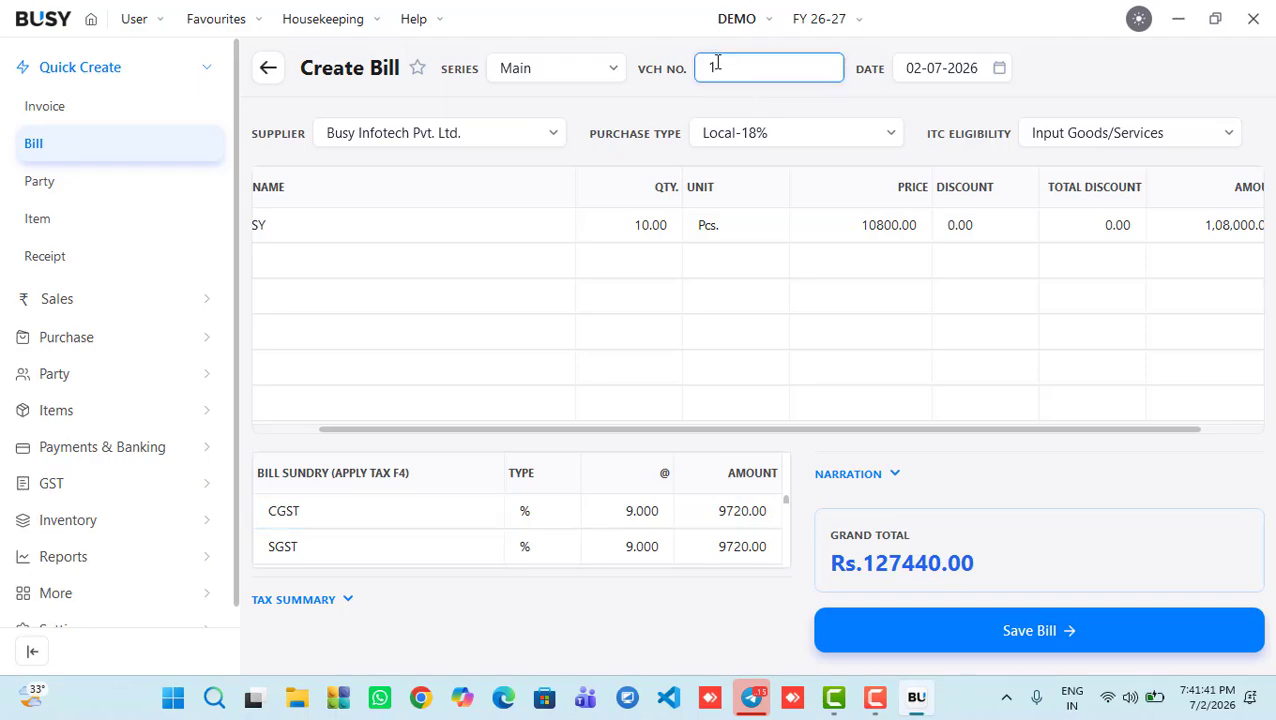
{"action": "key", "text": "BackSpace"}
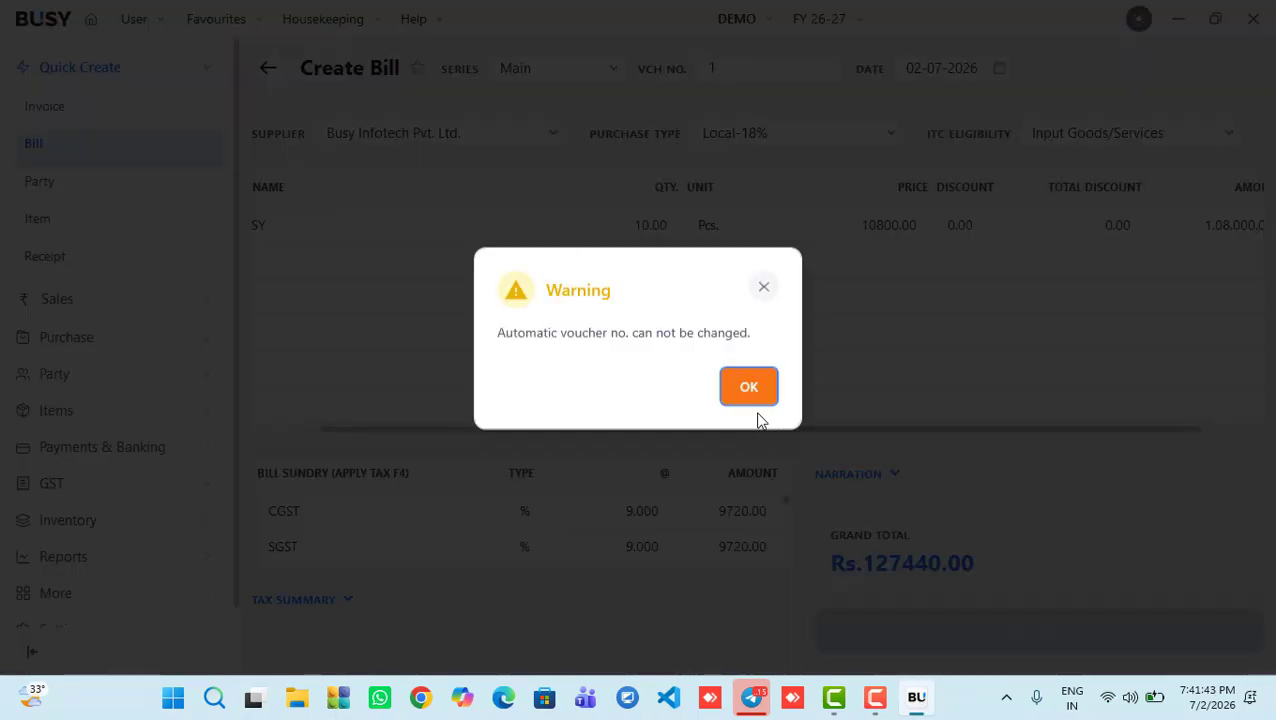
{"action": "left_click", "coordinate": [755, 398]}
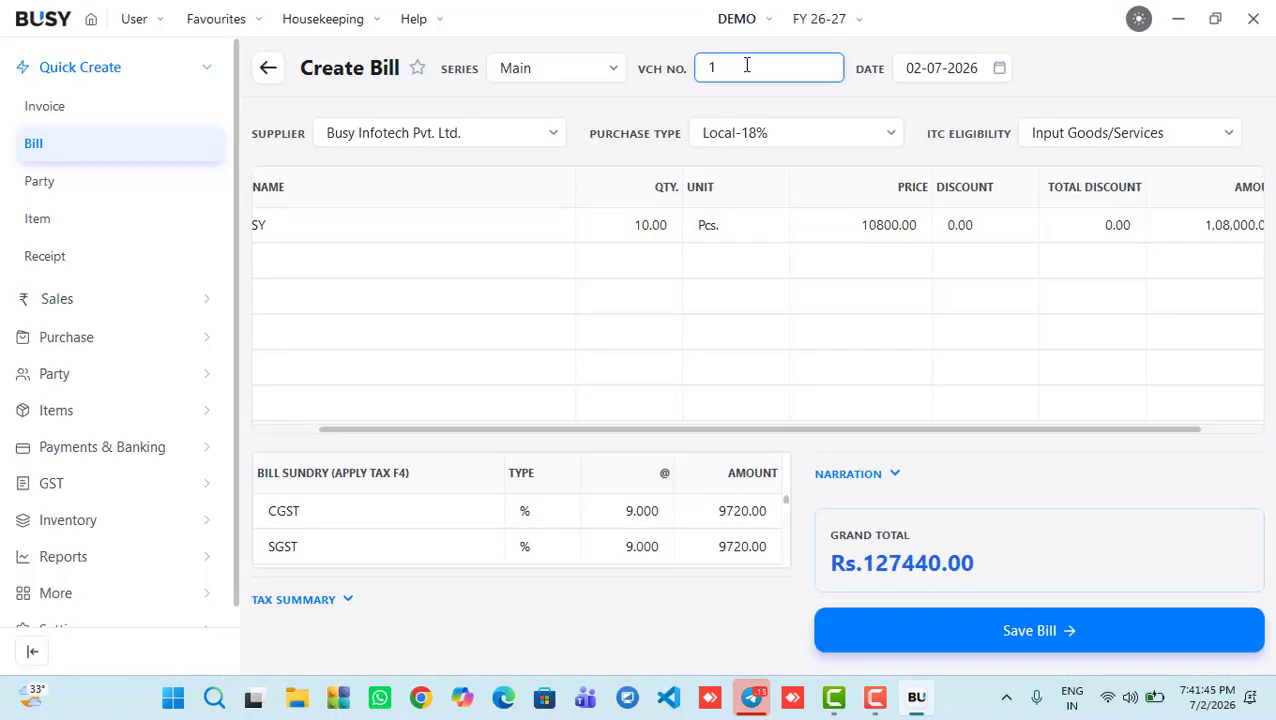
Step: Save the bill with Purchase Bill No. 1, then close the new blank bill
{"action": "left_click", "coordinate": [852, 626]}
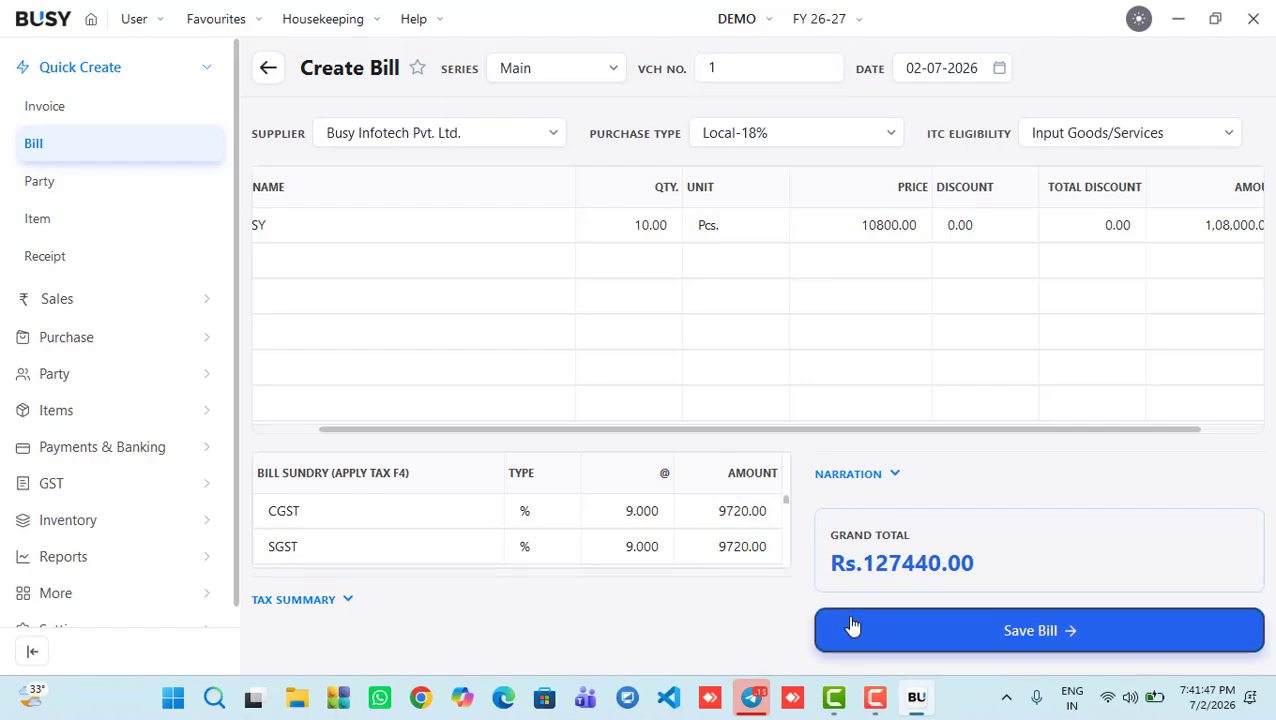
{"action": "type", "text": "1"}
{"action": "key", "text": "Return"}
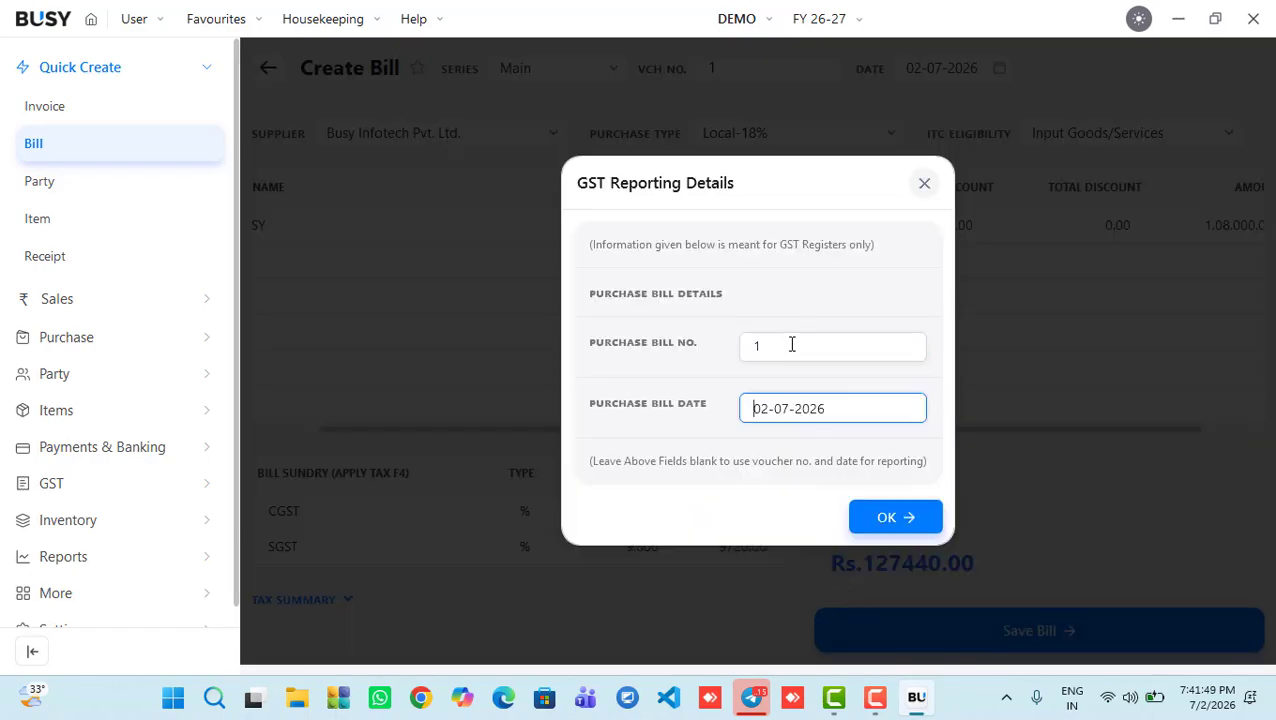
{"action": "left_click", "coordinate": [895, 515]}
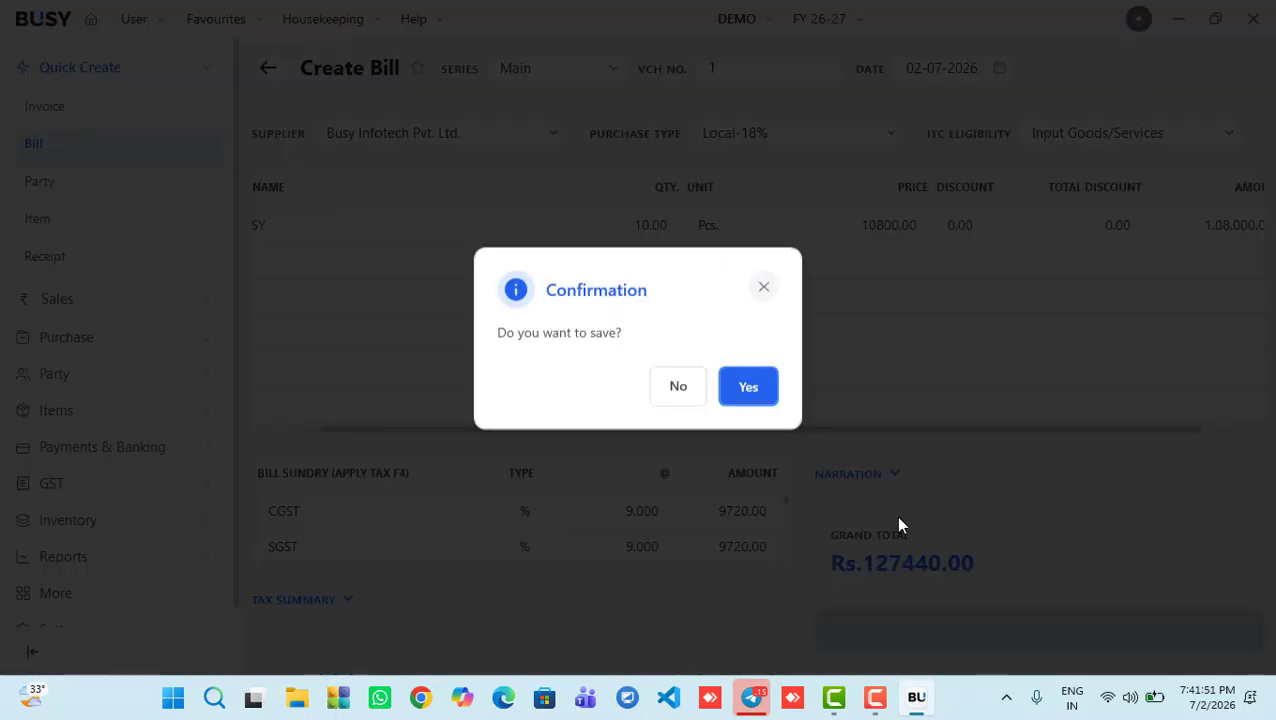
{"action": "left_click", "coordinate": [749, 386]}
{"action": "left_click", "coordinate": [749, 386]}
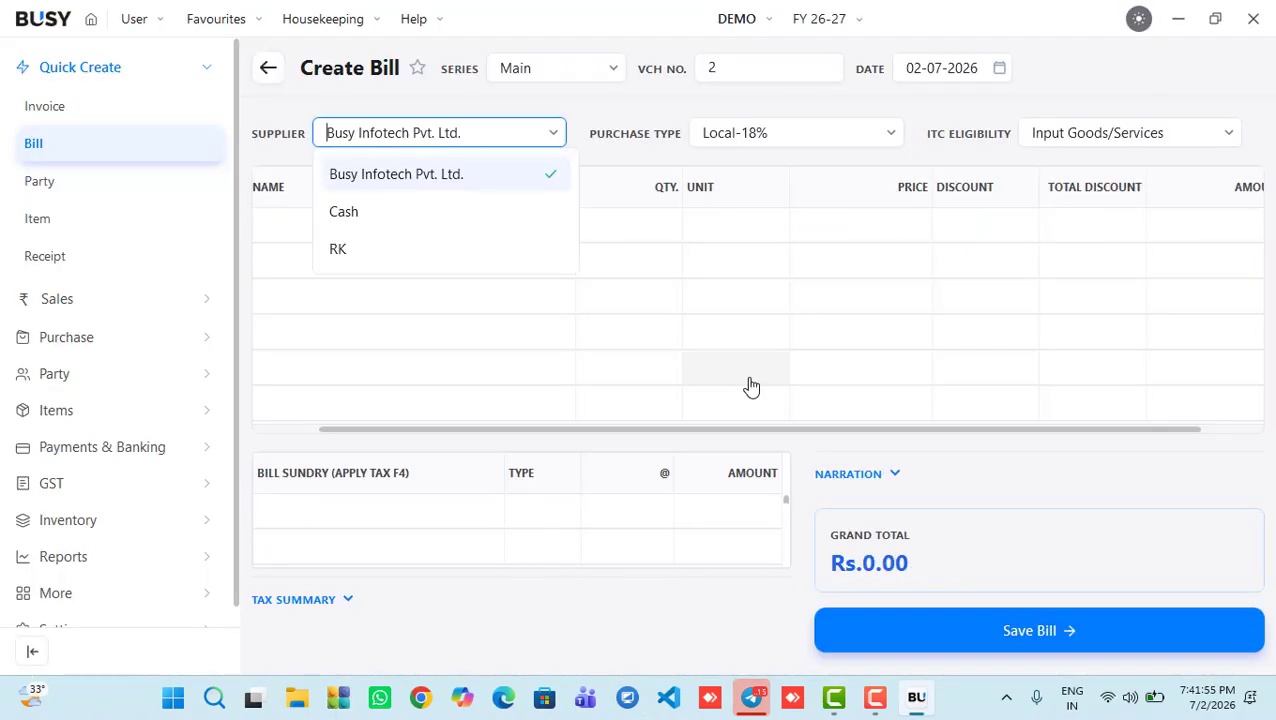
{"action": "key", "text": "Escape"}
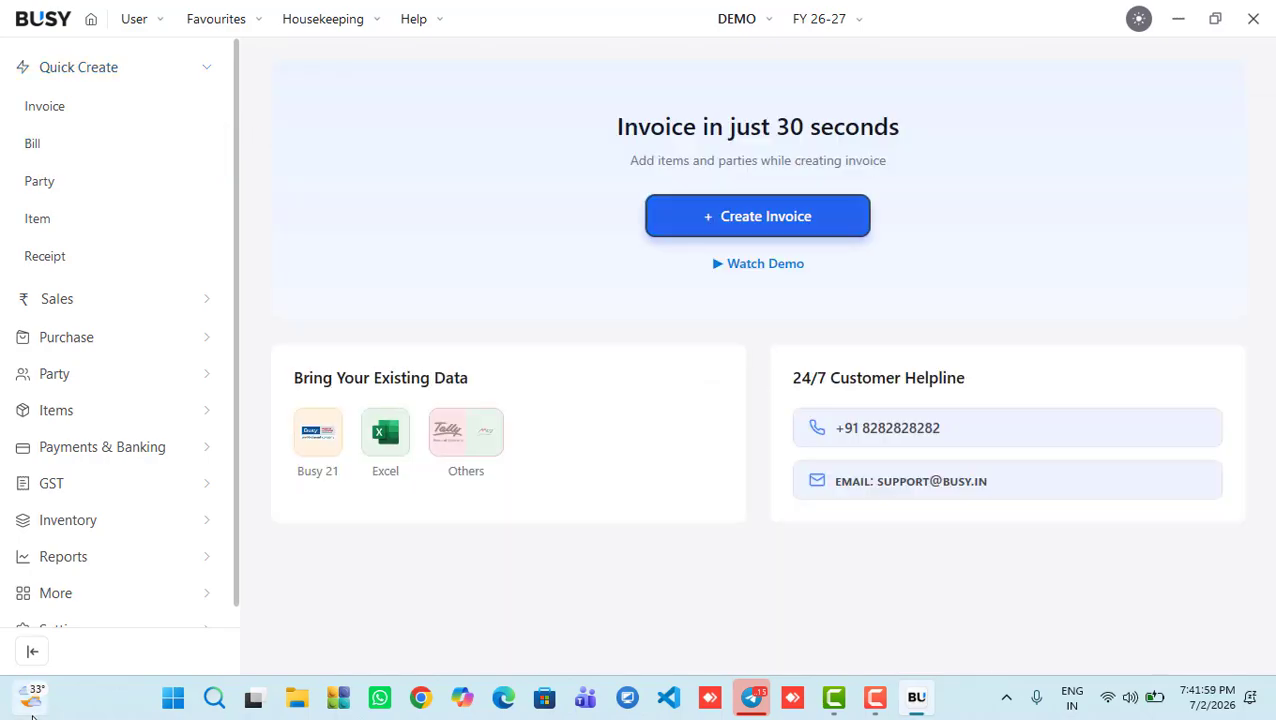
Step: Check the Sales and Purchases dashboard, then open the Account Ledger for Sales
{"action": "left_click", "coordinate": [55, 576]}
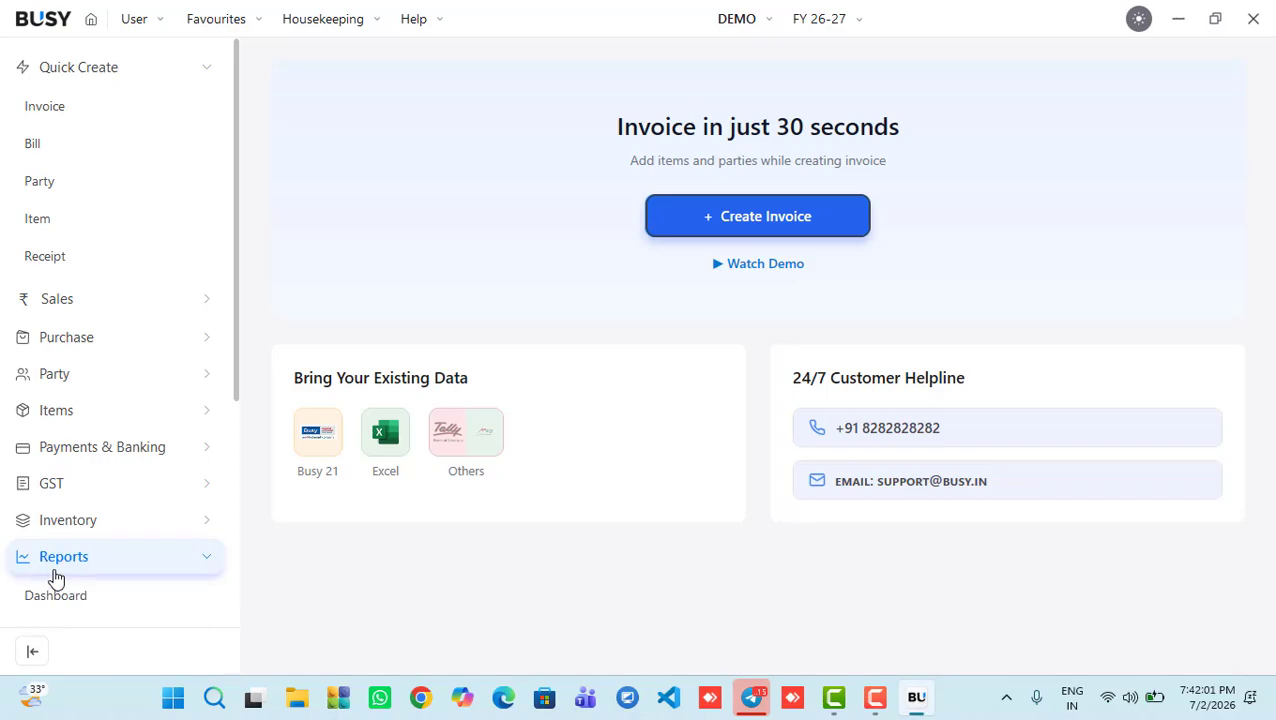
{"action": "left_click", "coordinate": [56, 594]}
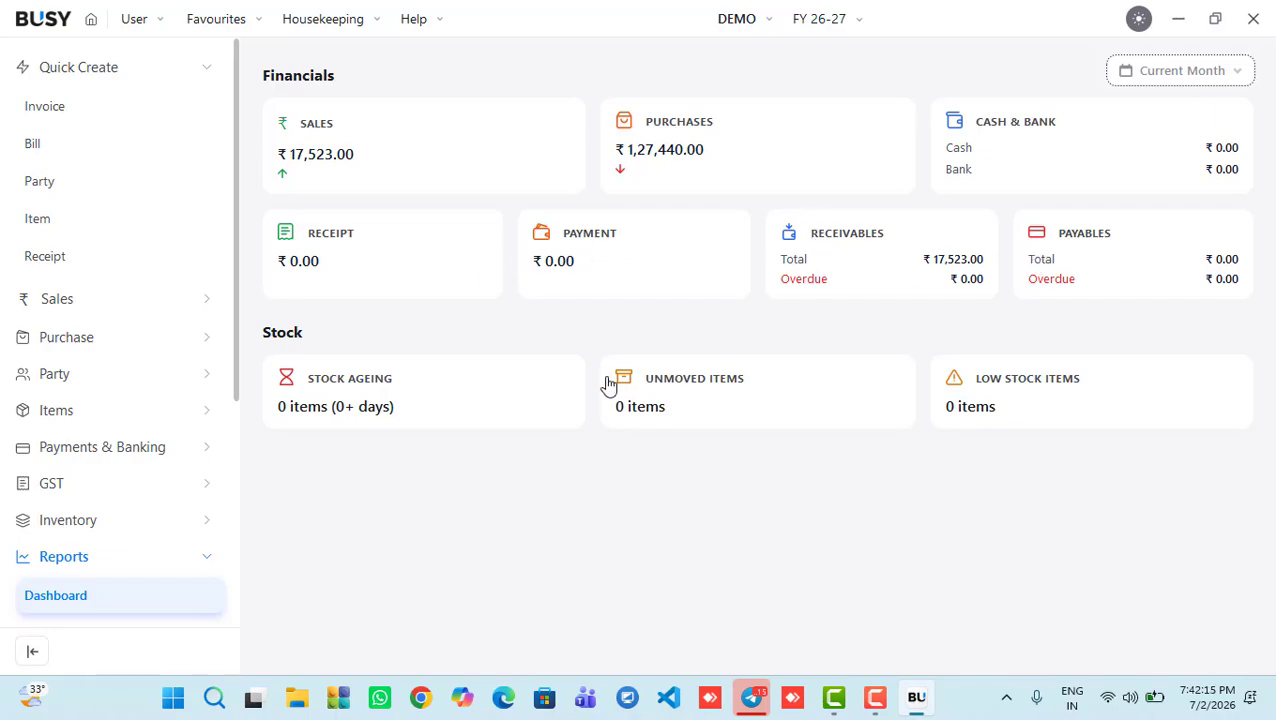
{"action": "left_click", "coordinate": [230, 358]}
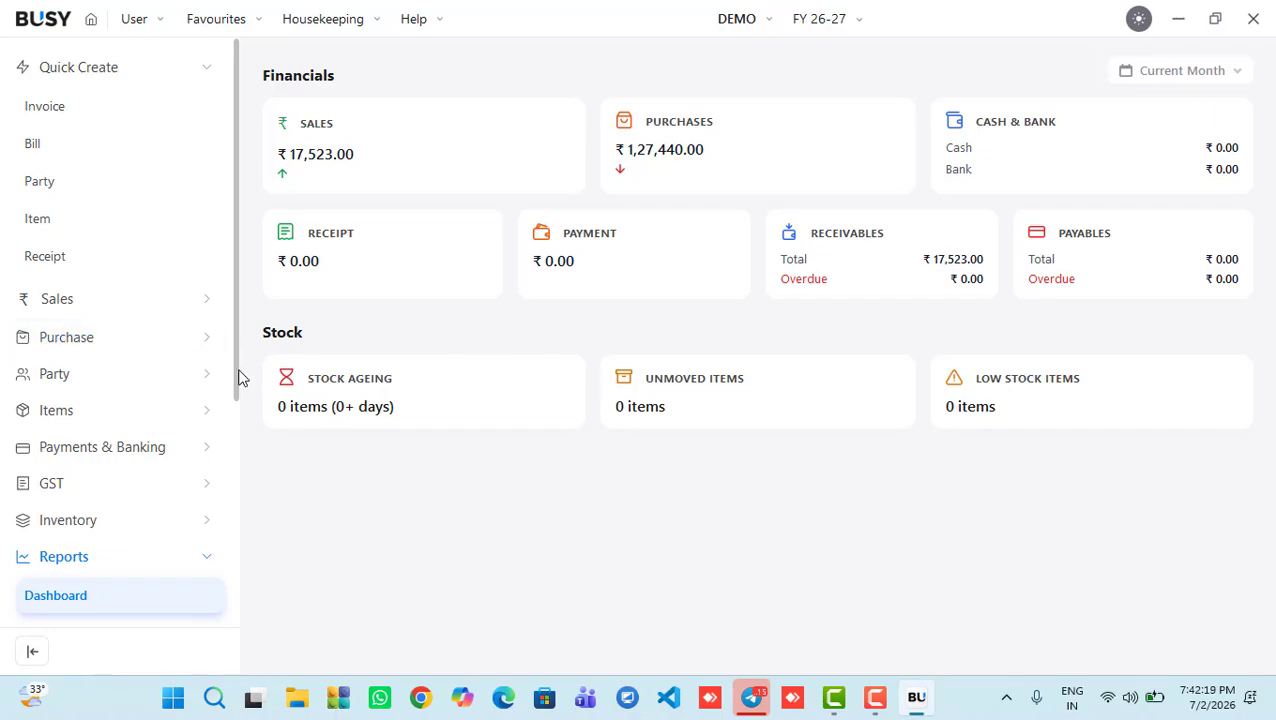
{"action": "left_click_drag", "start_coordinate": [239, 379], "coordinate": [225, 518]}
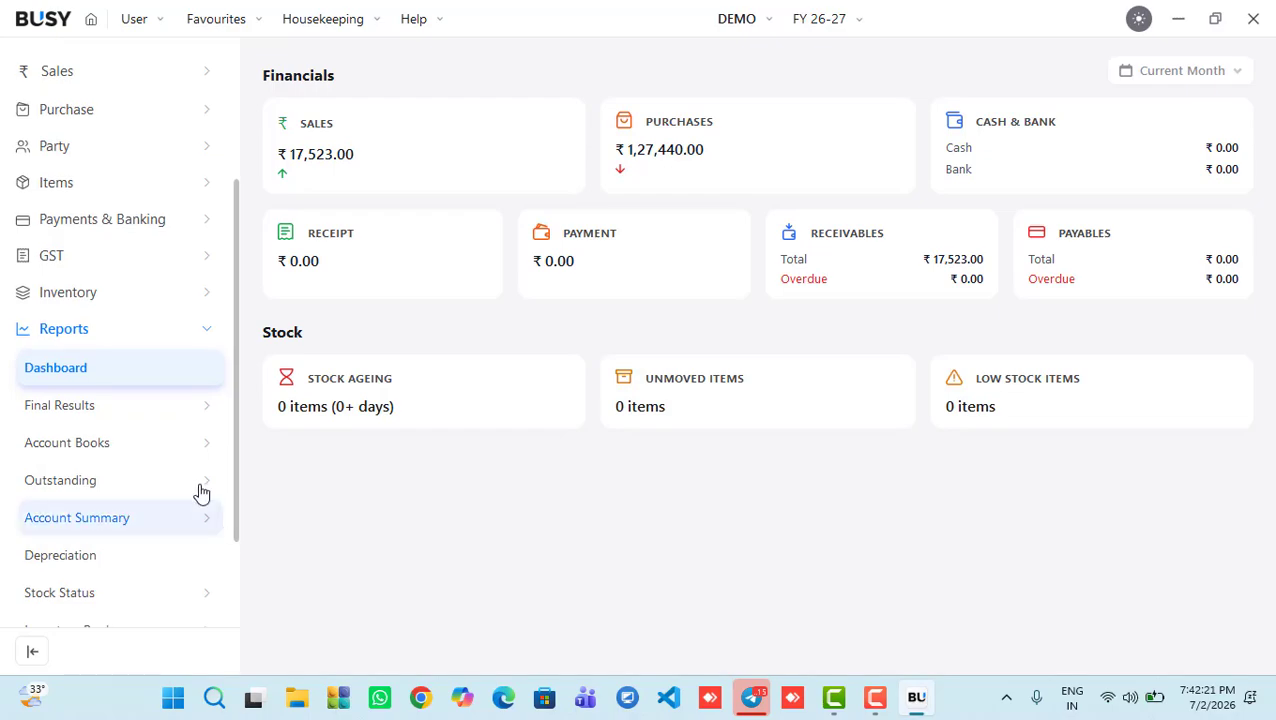
{"action": "left_click", "coordinate": [62, 445]}
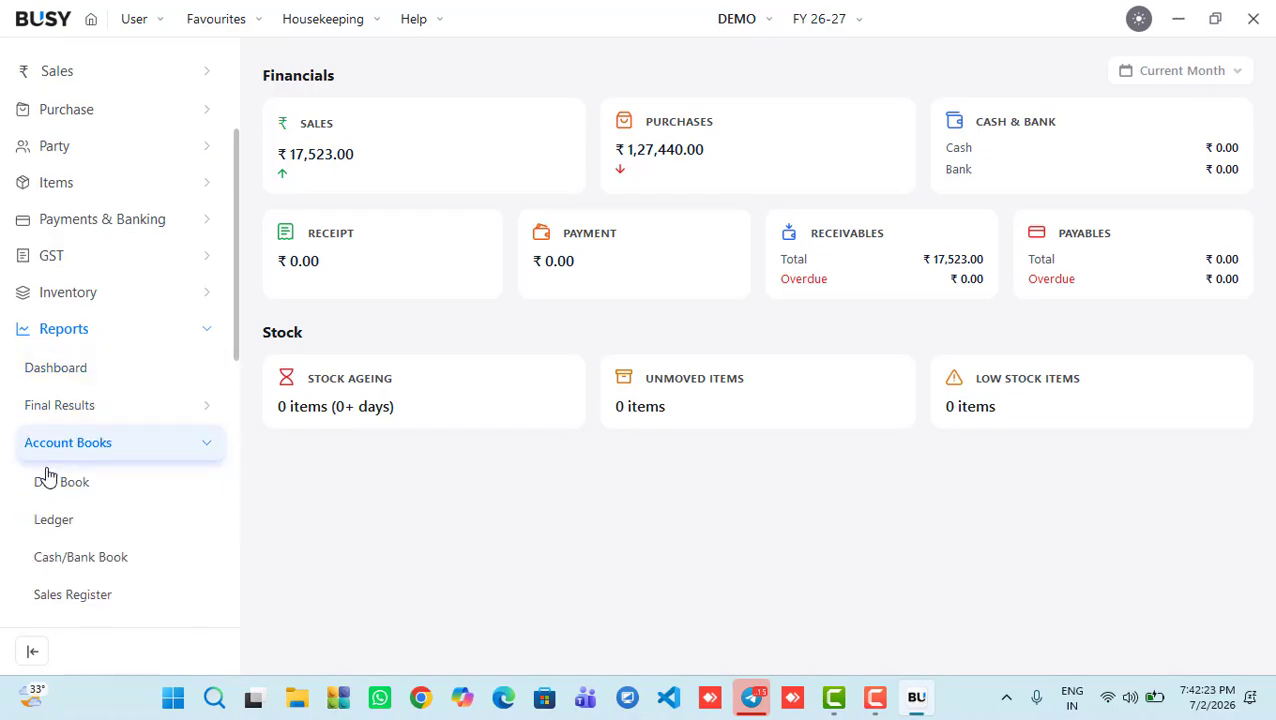
{"action": "left_click", "coordinate": [44, 517]}
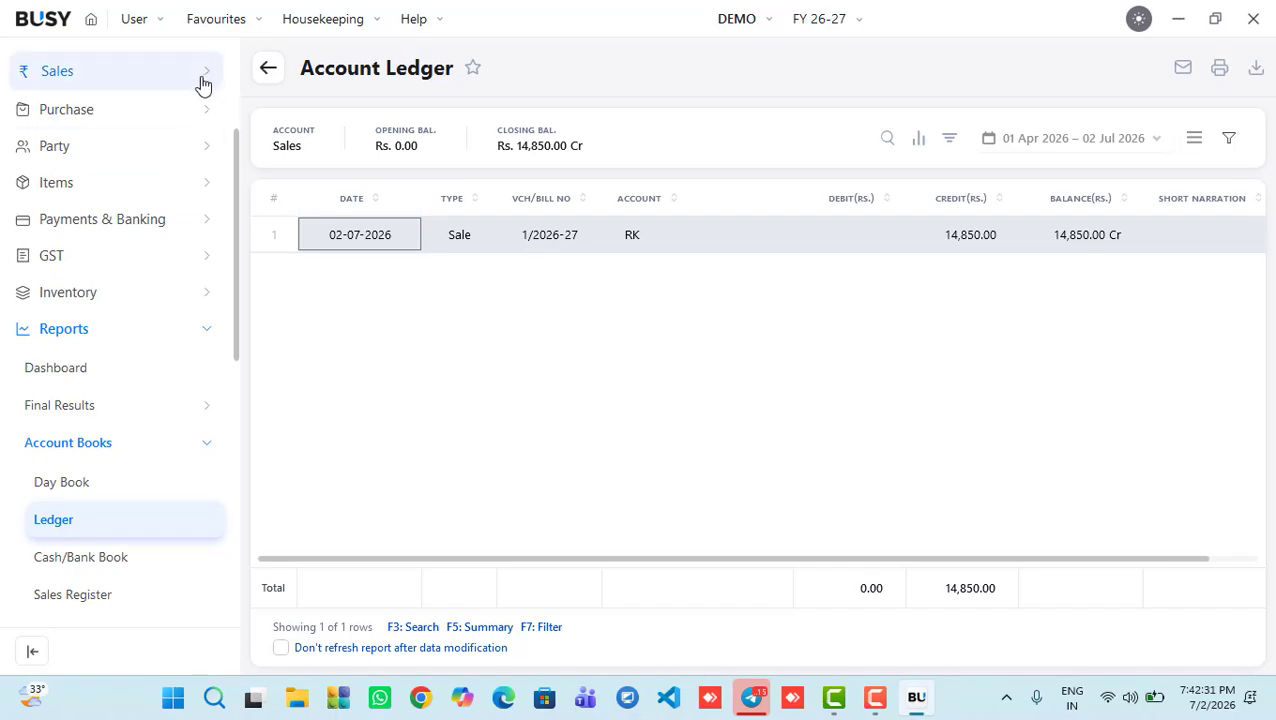
Step: Leave the Sales ledger and open Item (Goods/Services) under Items utilities in the sidebar
{"action": "left_click", "coordinate": [265, 80]}
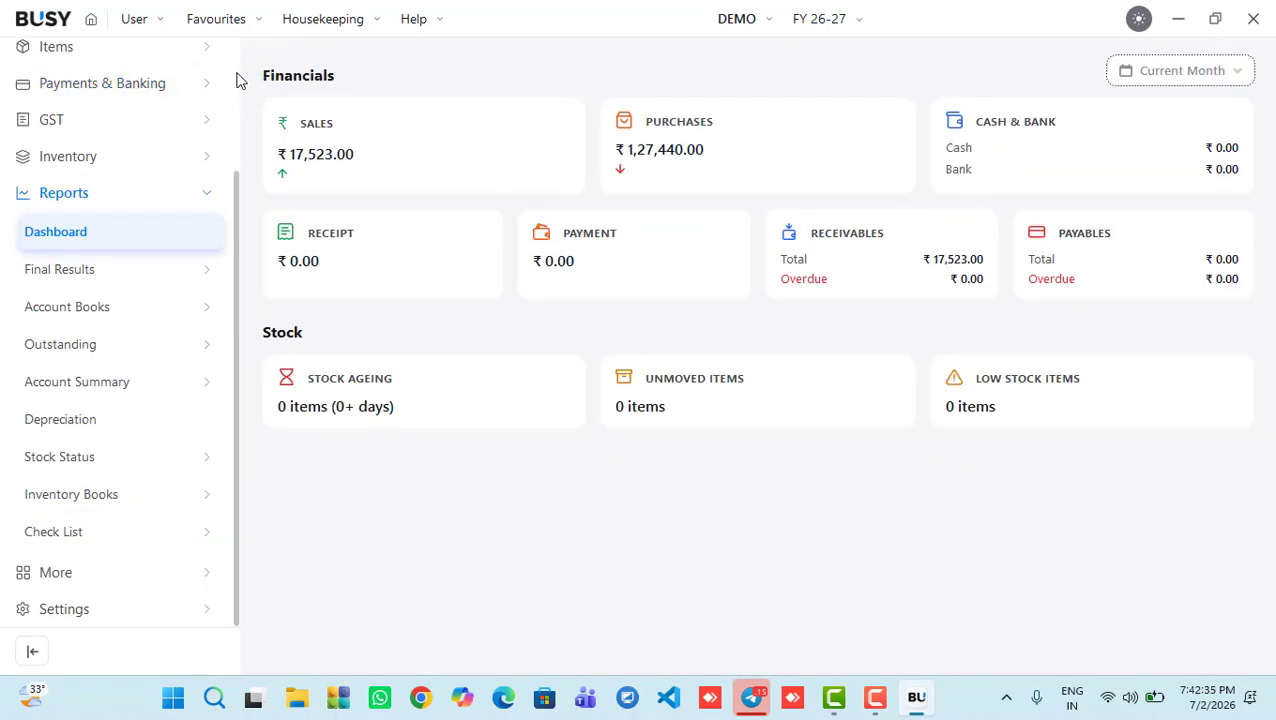
{"action": "scroll", "coordinate": [238, 80], "scroll_direction": "up", "scroll_amount": 3}
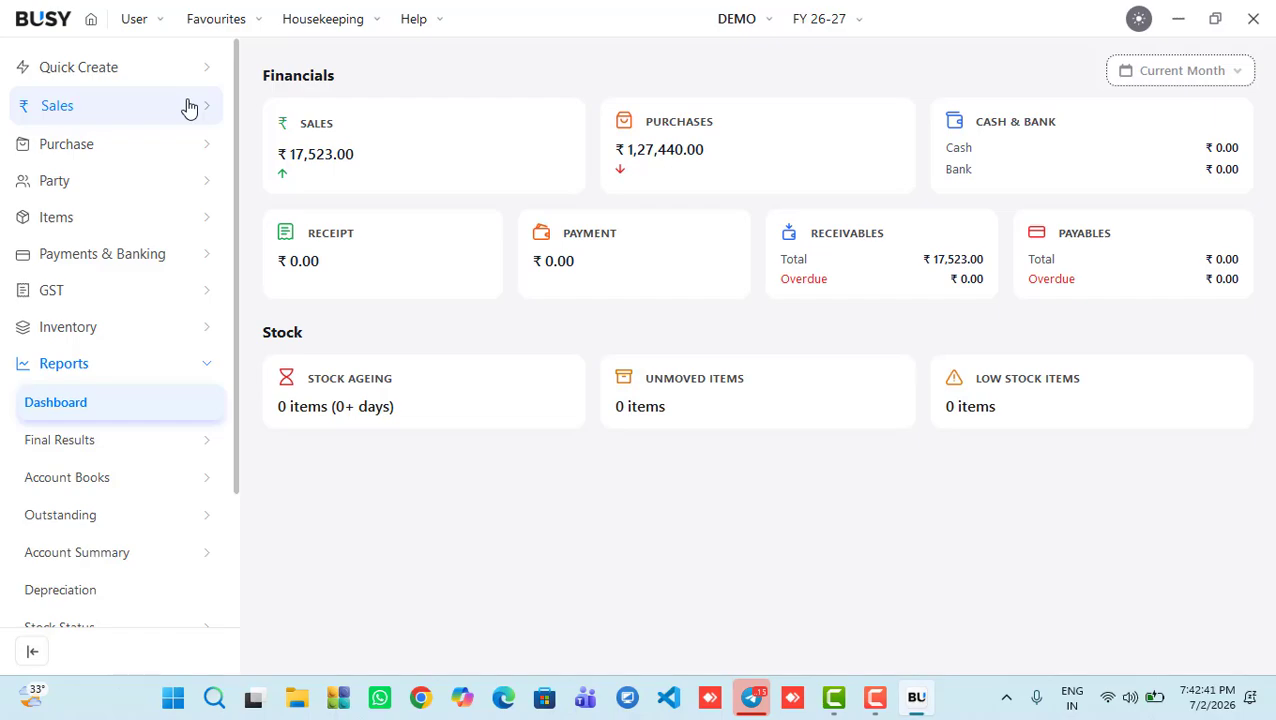
{"action": "left_click", "coordinate": [90, 182]}
{"action": "left_click", "coordinate": [90, 184]}
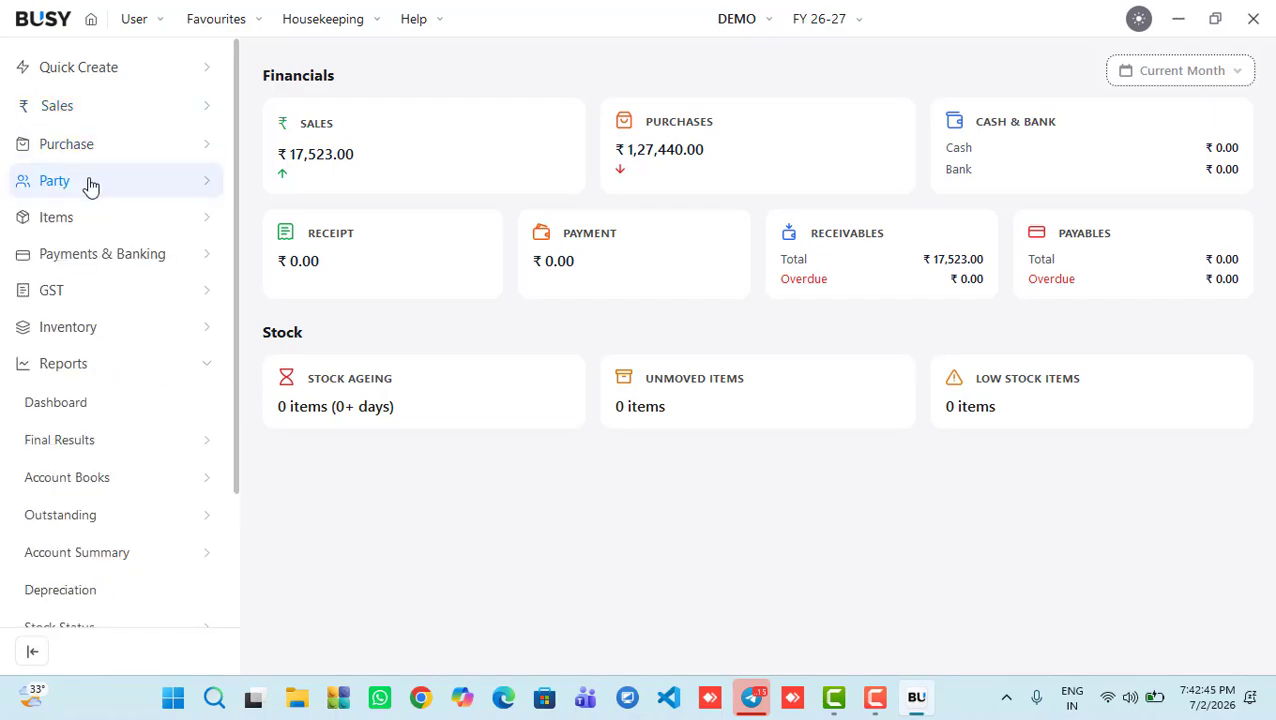
{"action": "left_click", "coordinate": [68, 213]}
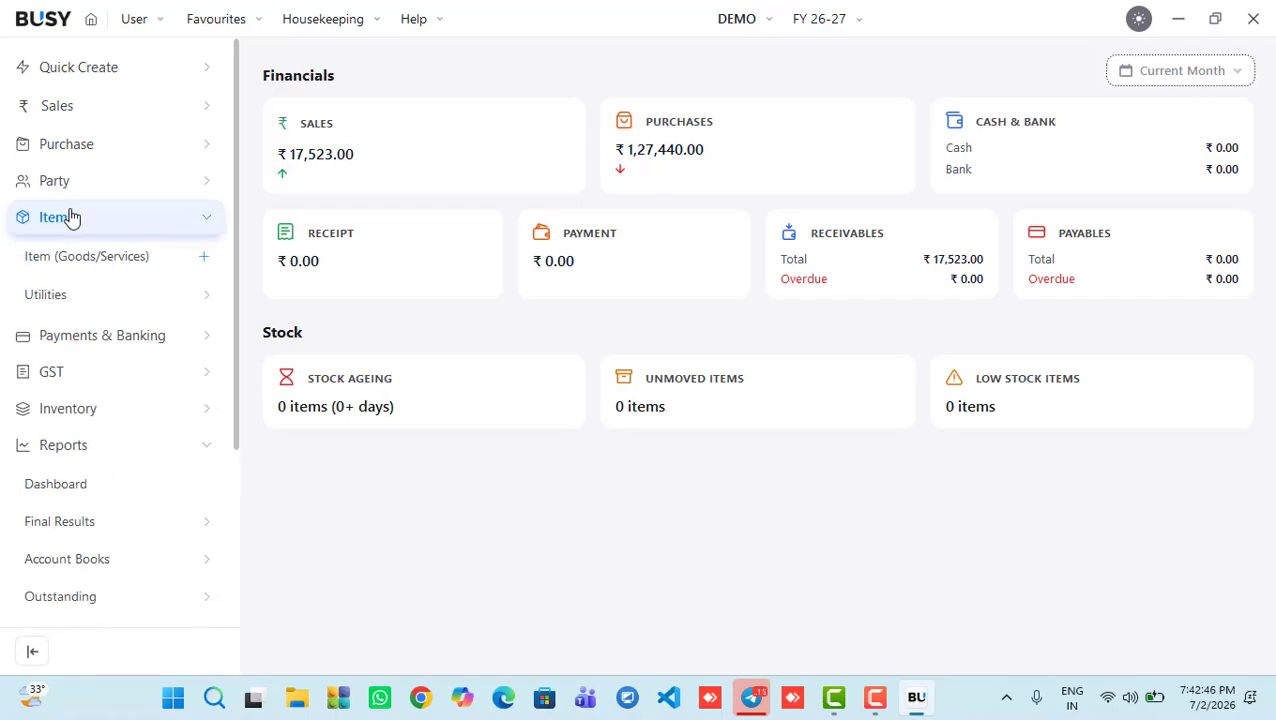
{"action": "left_click", "coordinate": [107, 297]}
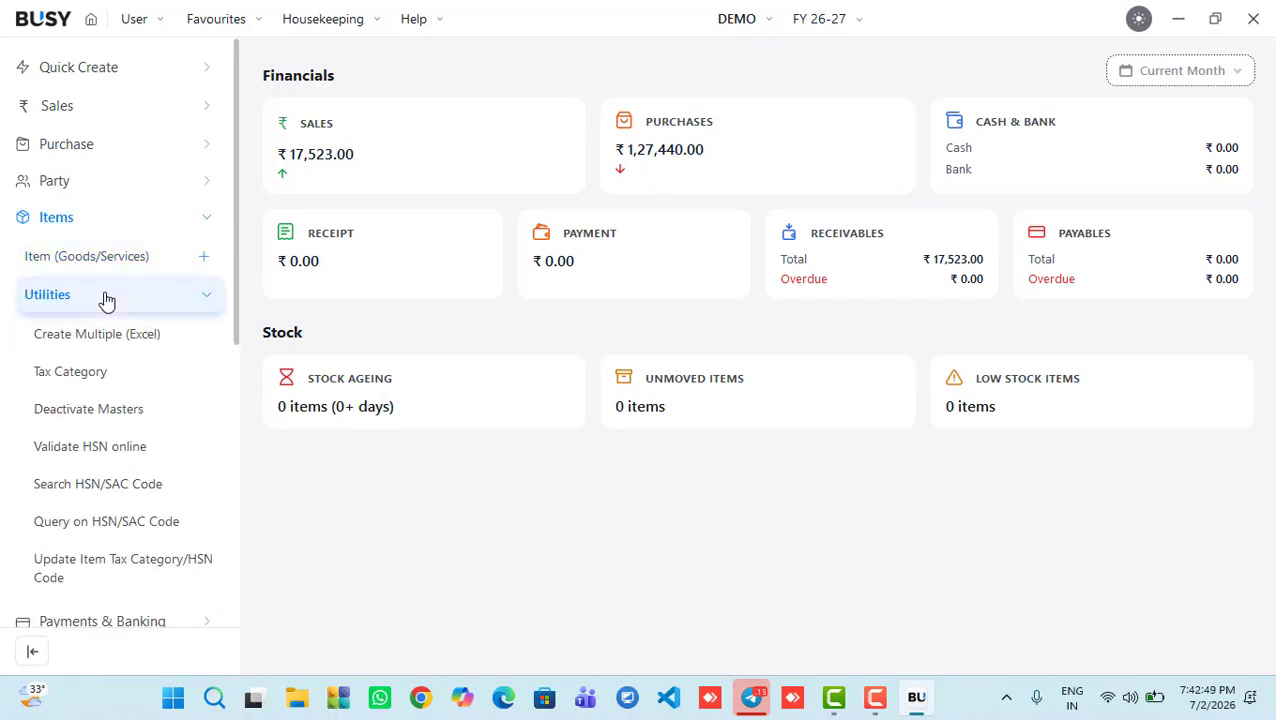
{"action": "left_click", "coordinate": [90, 258]}
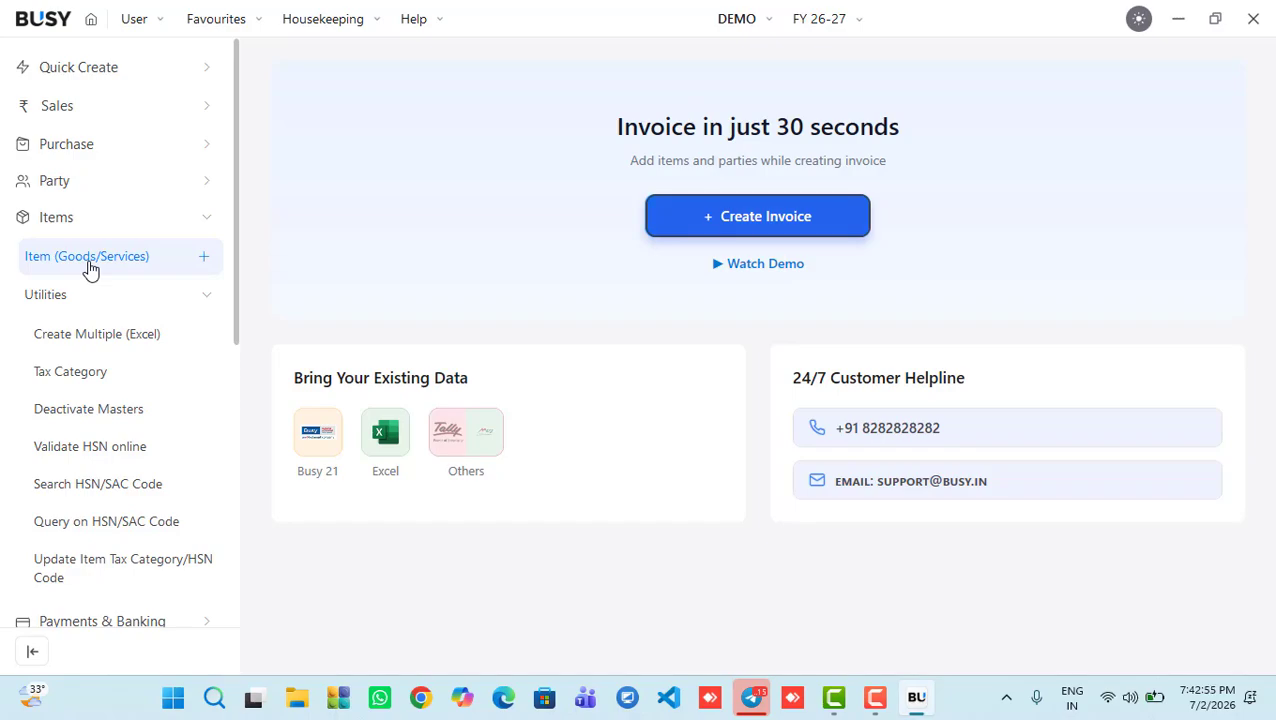
{"action": "left_click", "coordinate": [875, 697]}
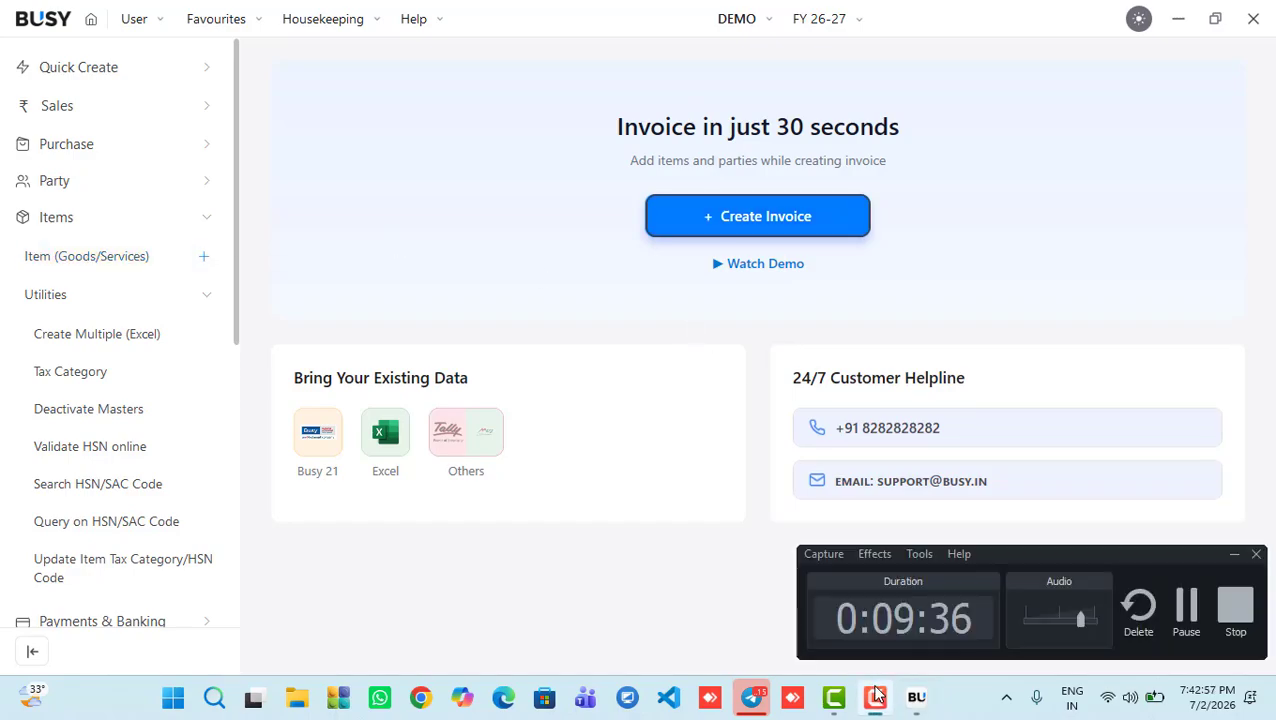